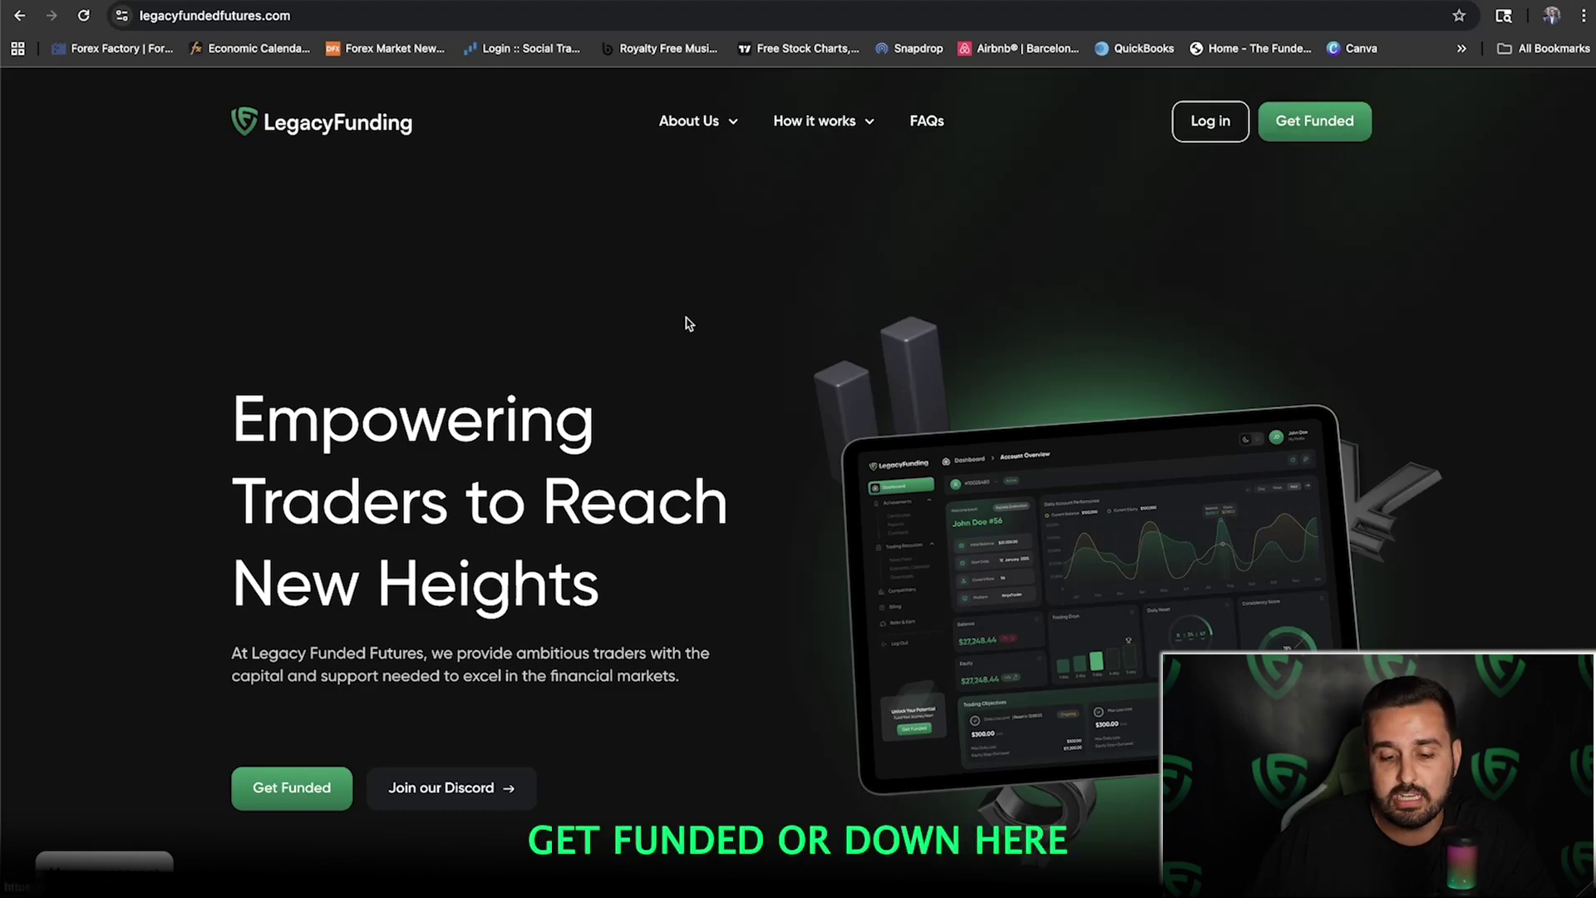
Jump down to the Legacy Funding trading challenge plans via Get Funded
scroll(687, 322, "down", 2)
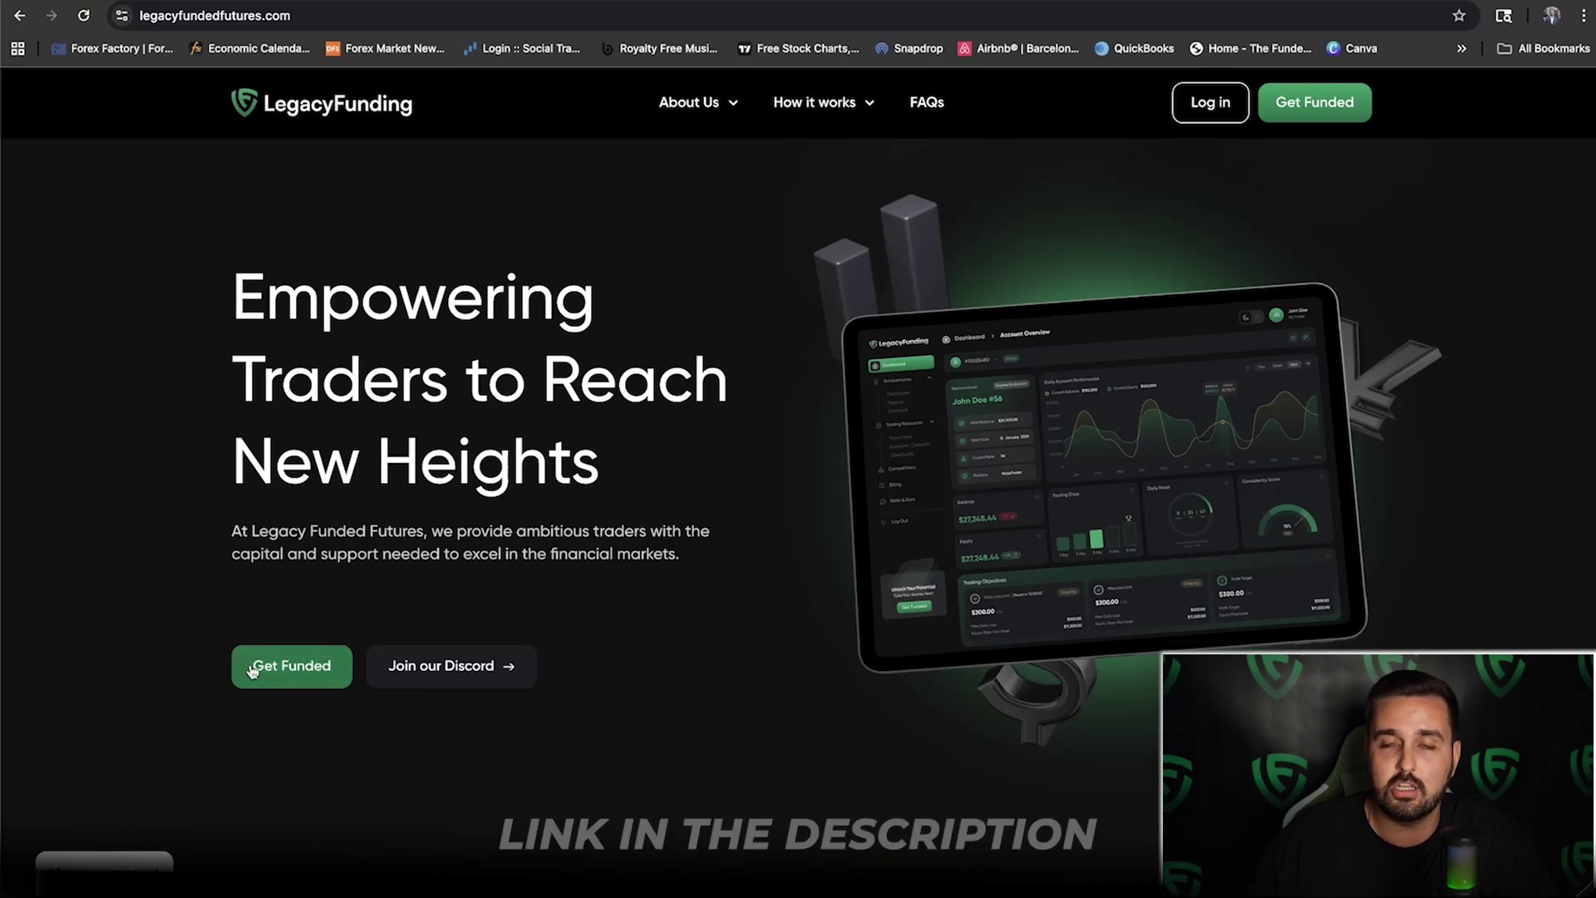
left_click(281, 669)
scroll(649, 418, "down", 2)
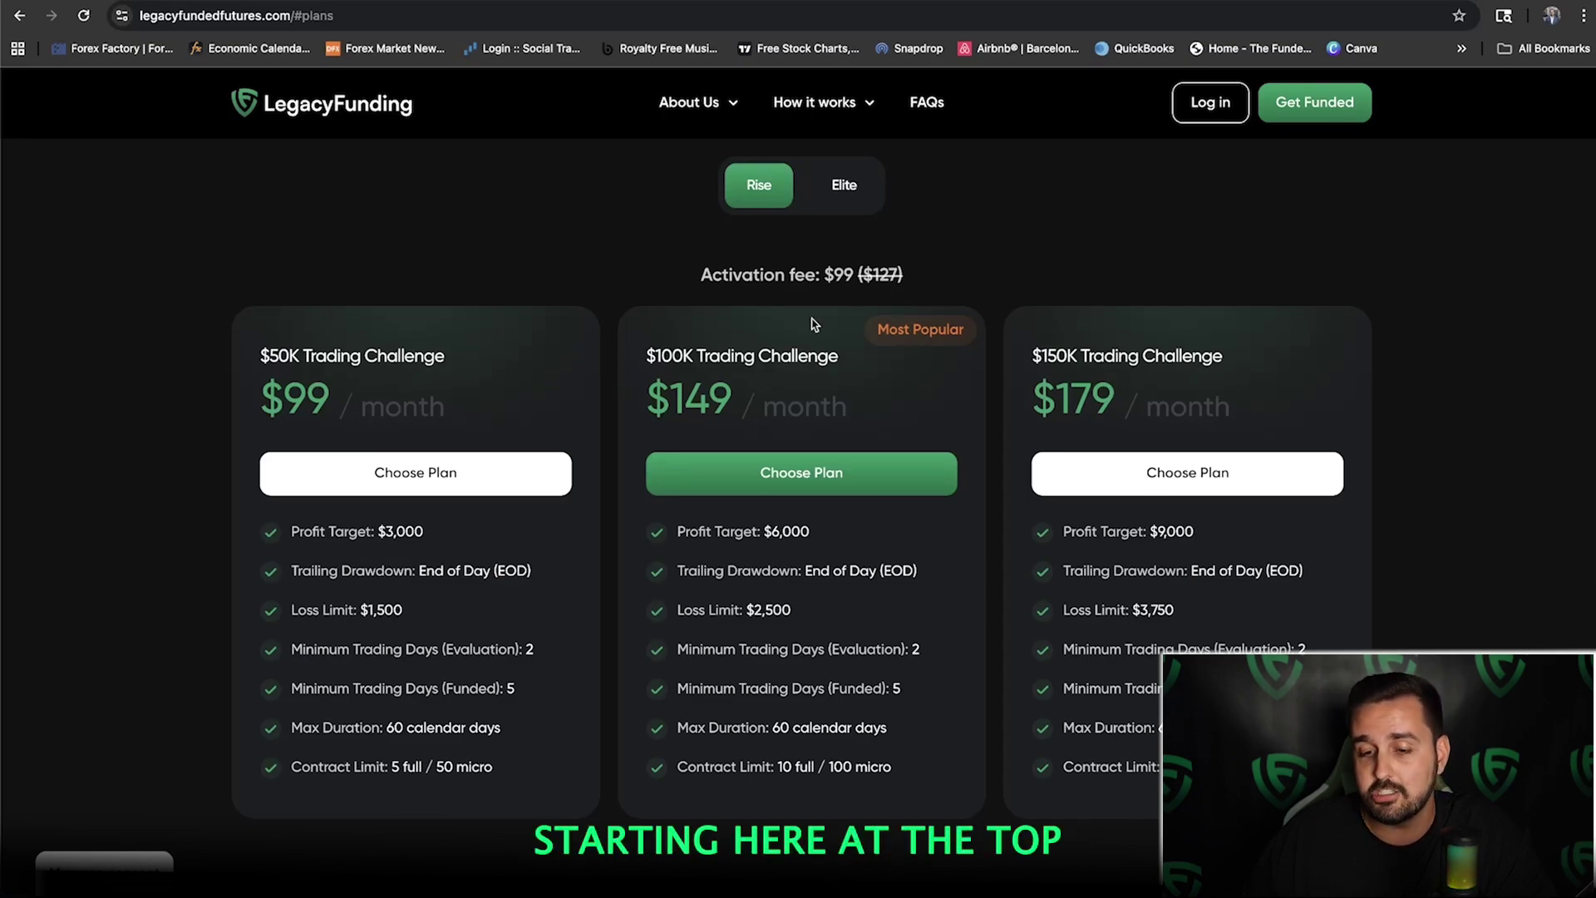
scroll(748, 325, "up", 1)
Review the Rise plans and choose the $100K Trading Challenge at $149/month
scroll(788, 250, "down", 1)
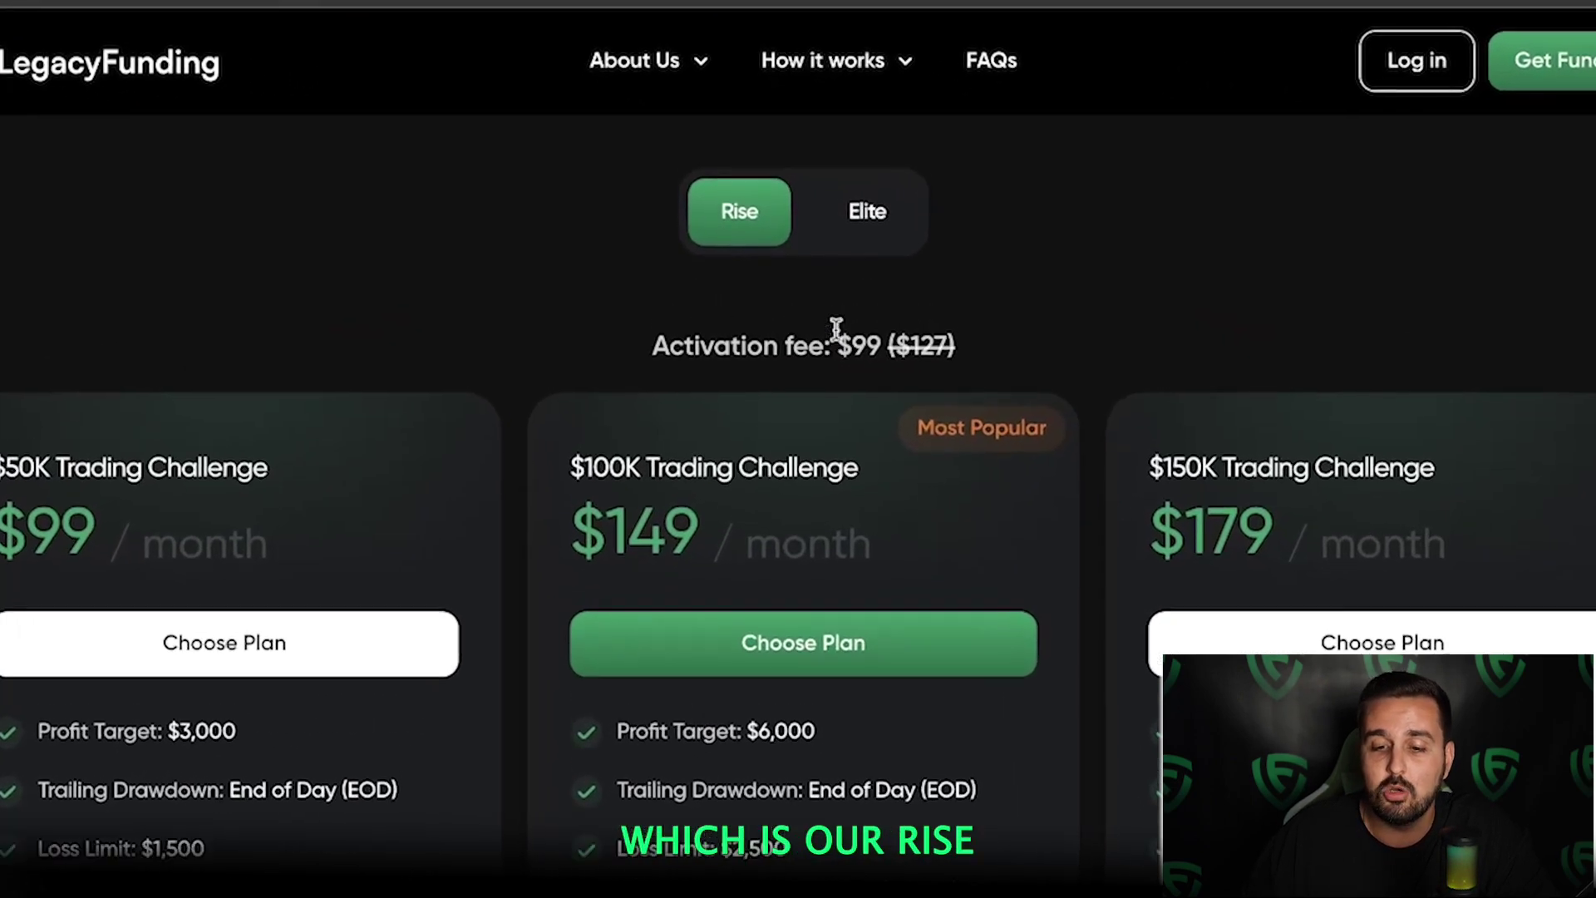
scroll(767, 255, "up", 1)
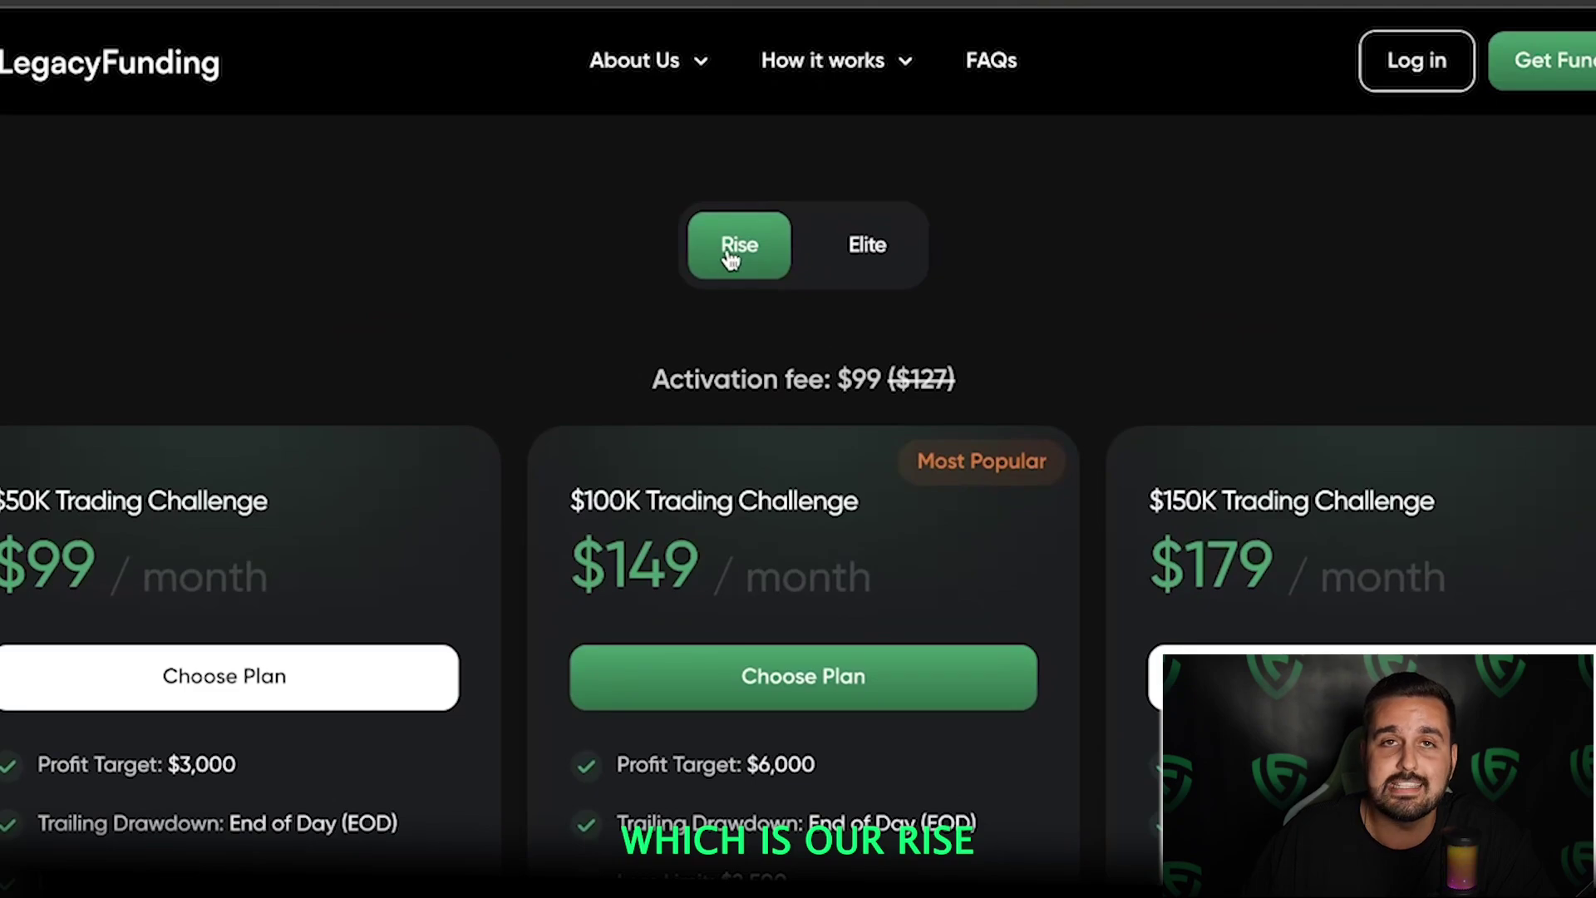
scroll(767, 221, "down", 1)
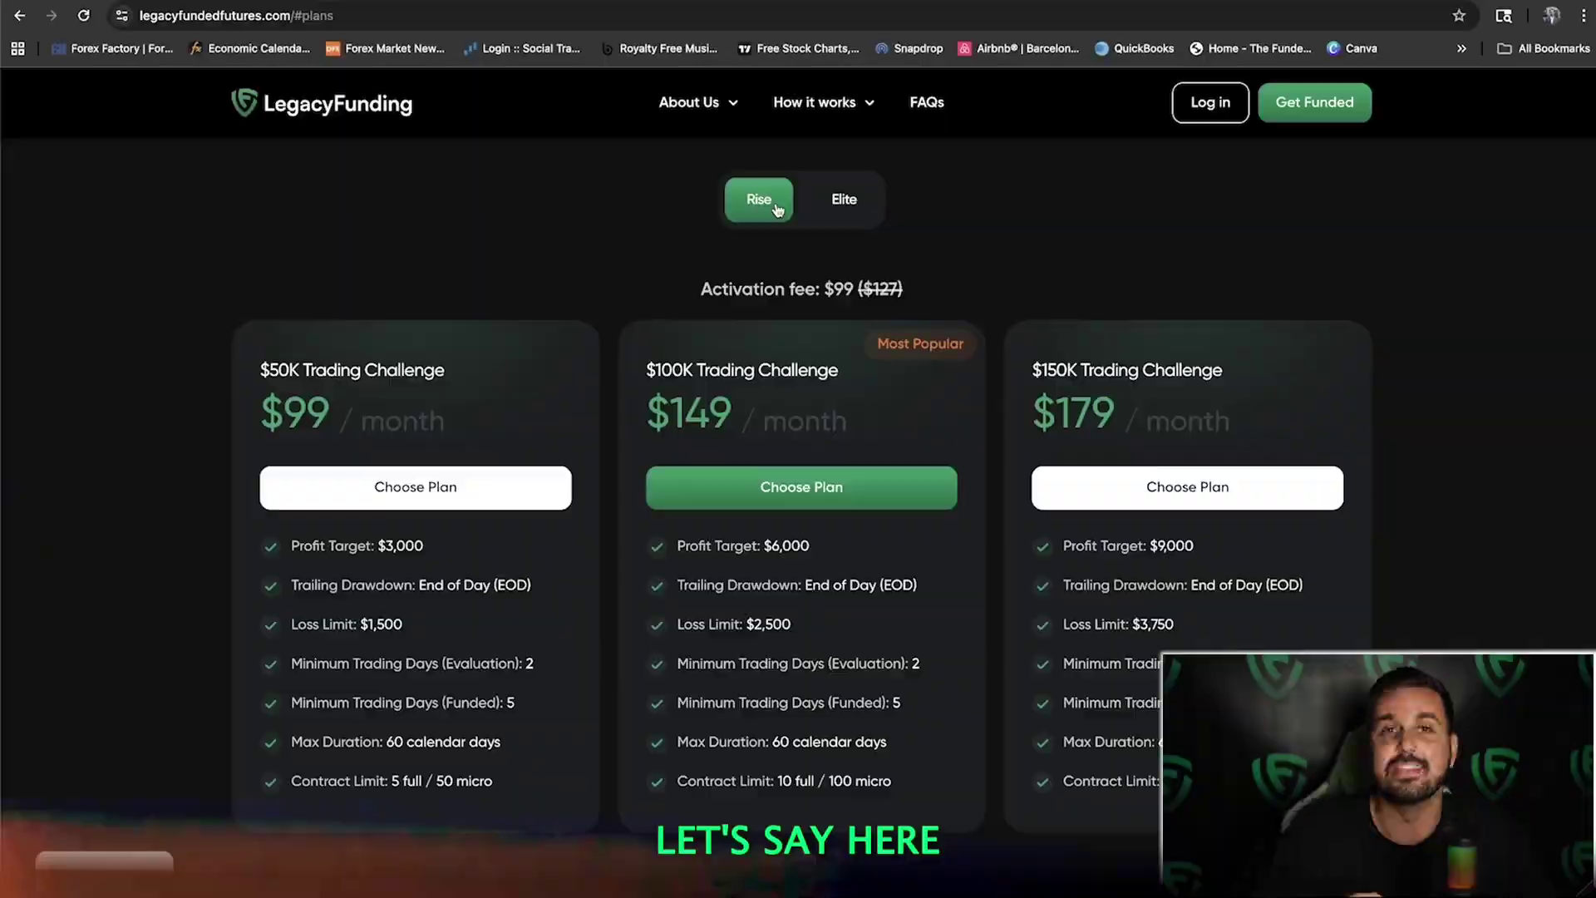
scroll(976, 214, "down", 1)
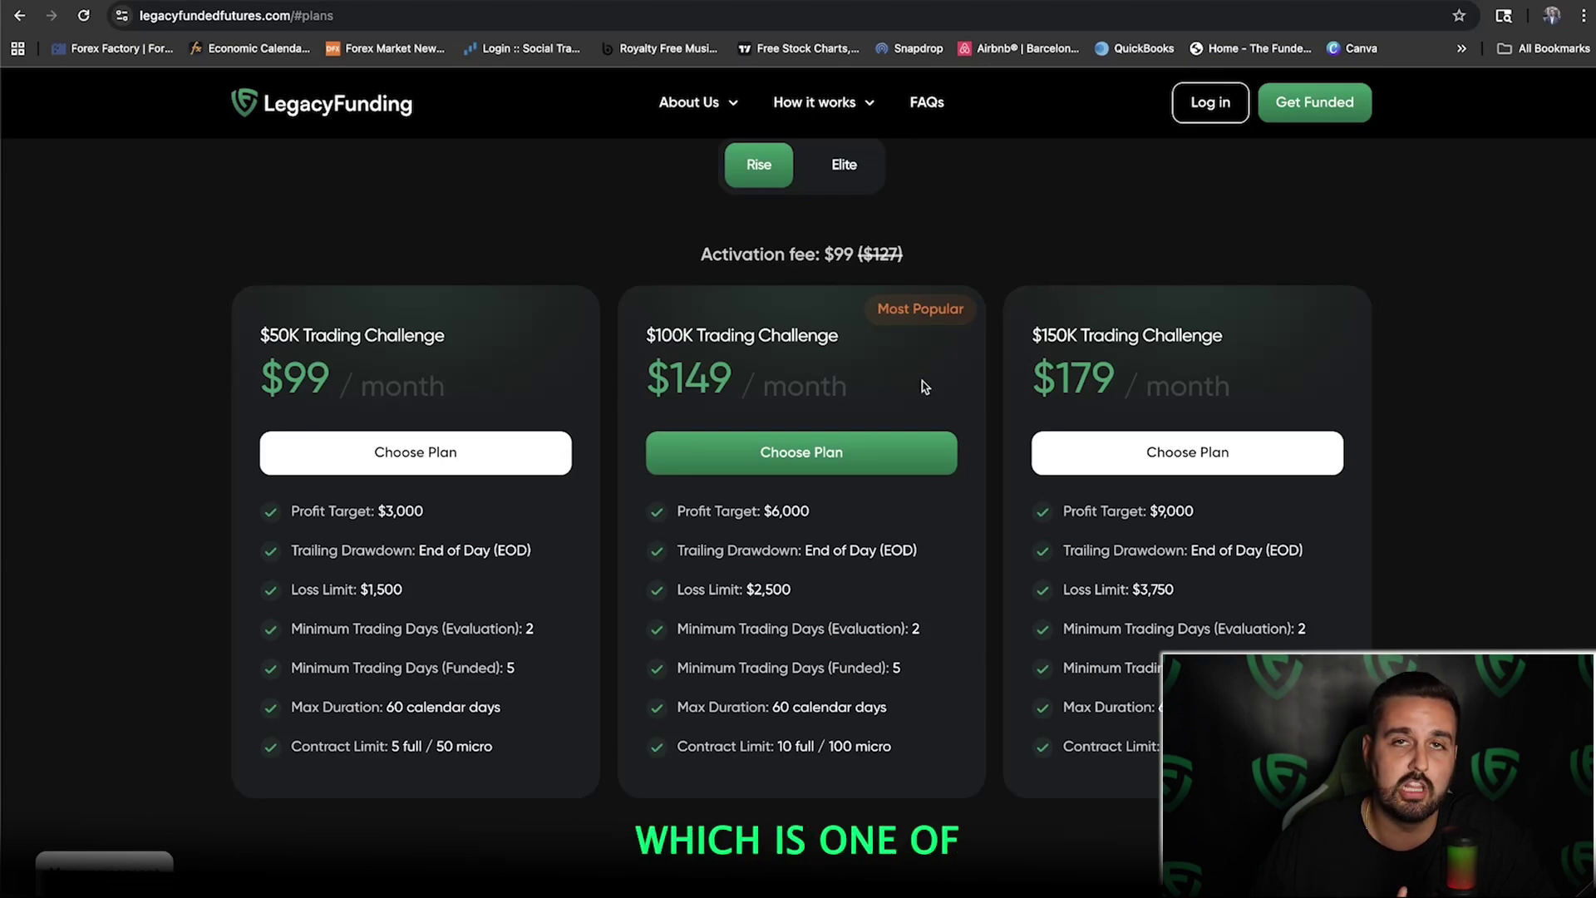
left_click(827, 453)
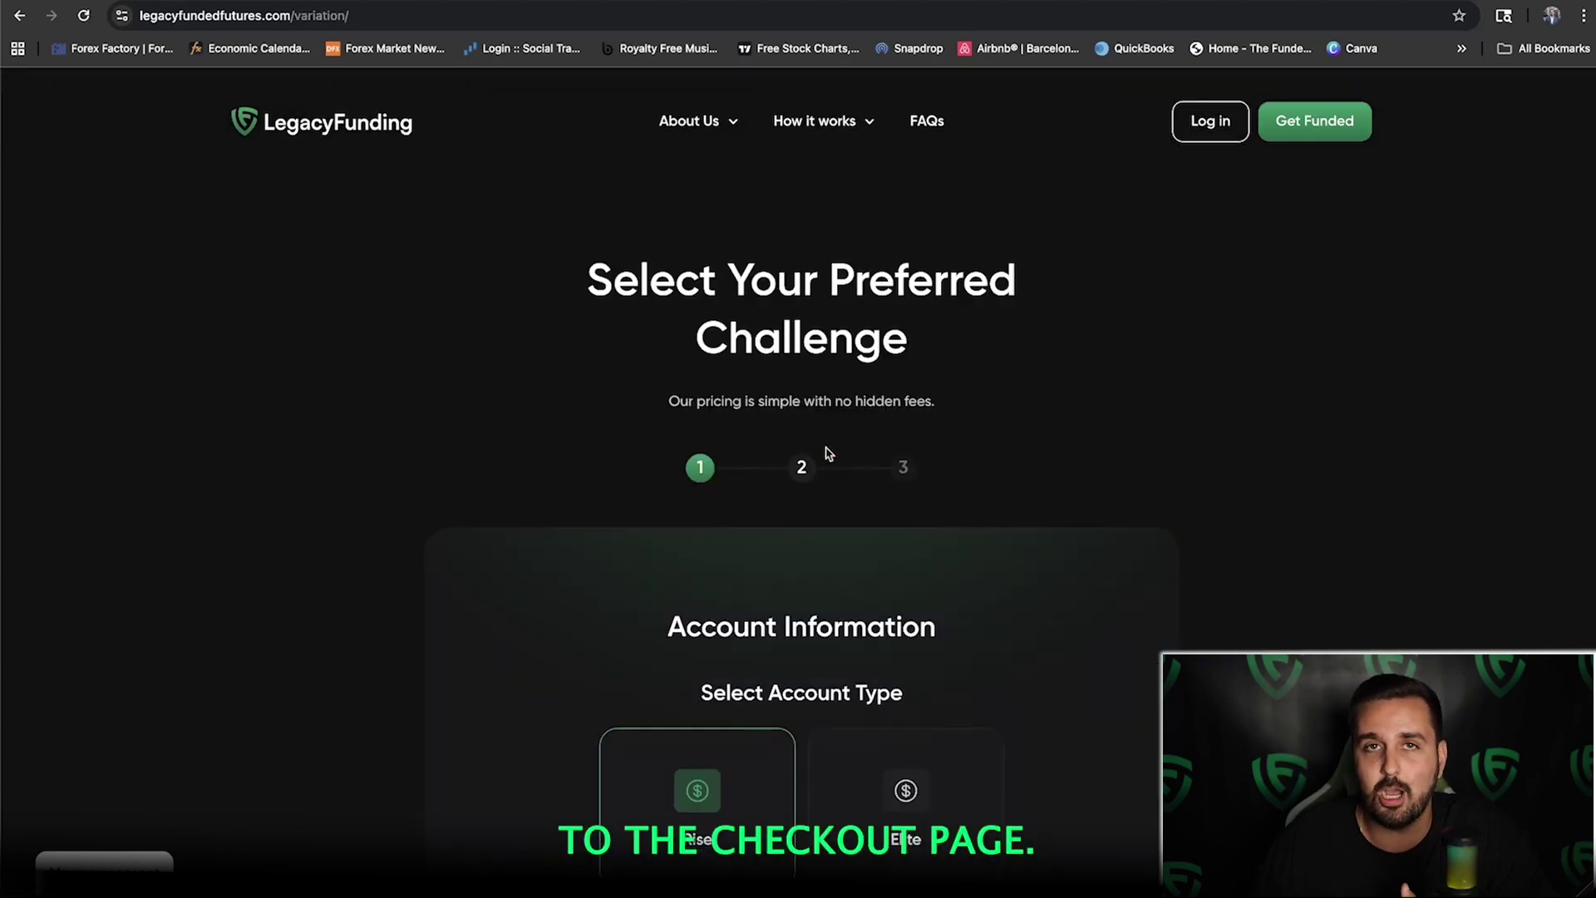
Keep the Rise, $100,000 and DXtradeXT variation and continue to checkout
scroll(1133, 520, "down", 5)
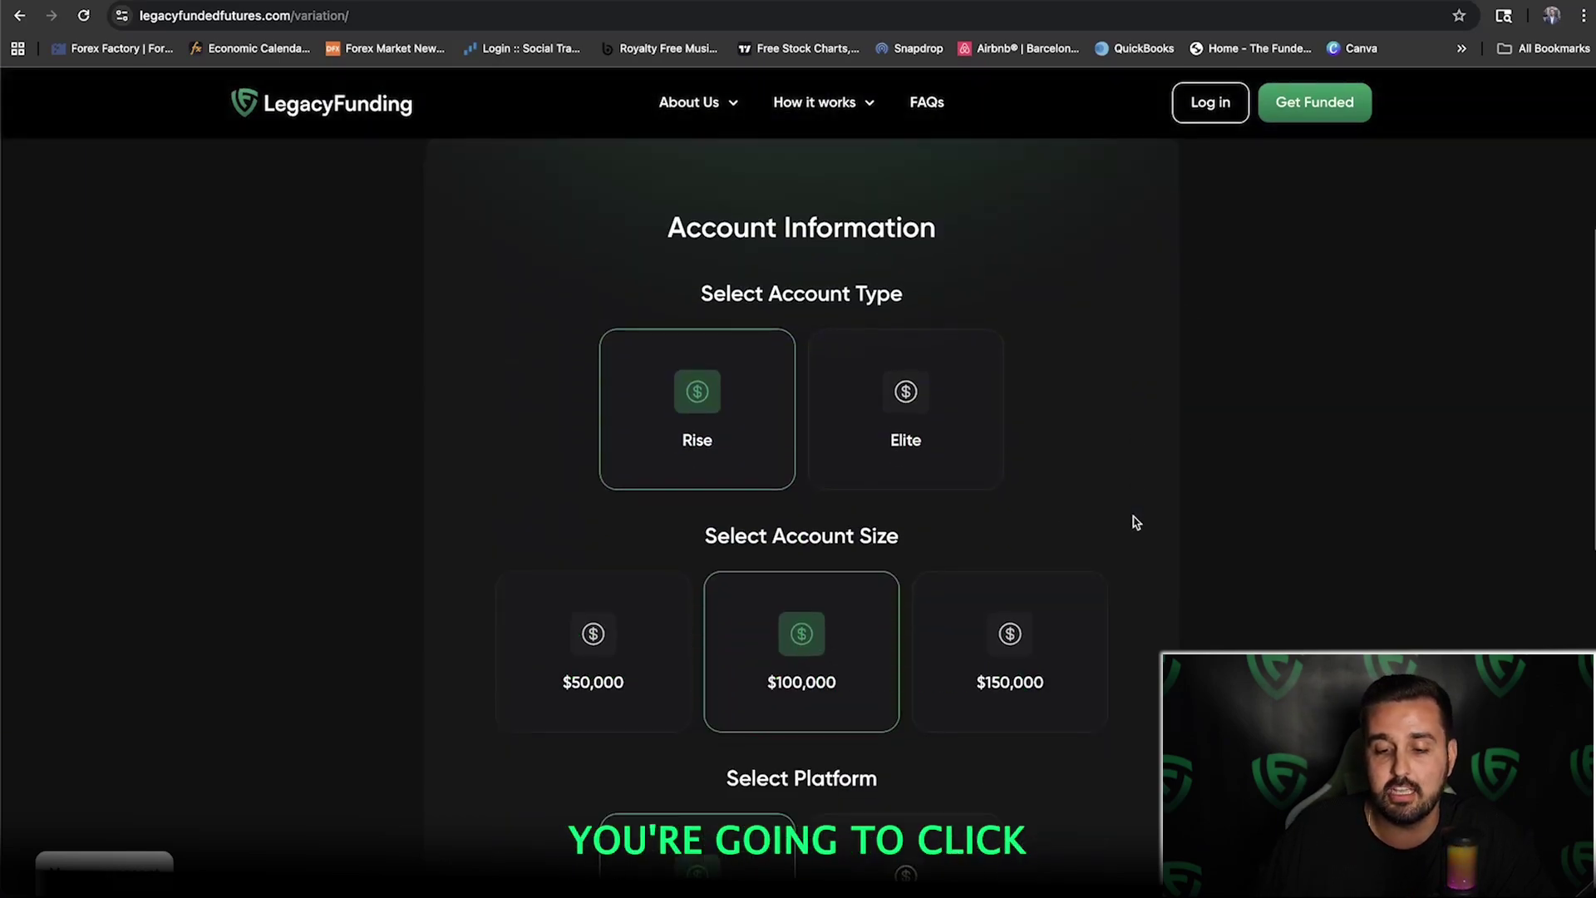
scroll(720, 417, "down", 1)
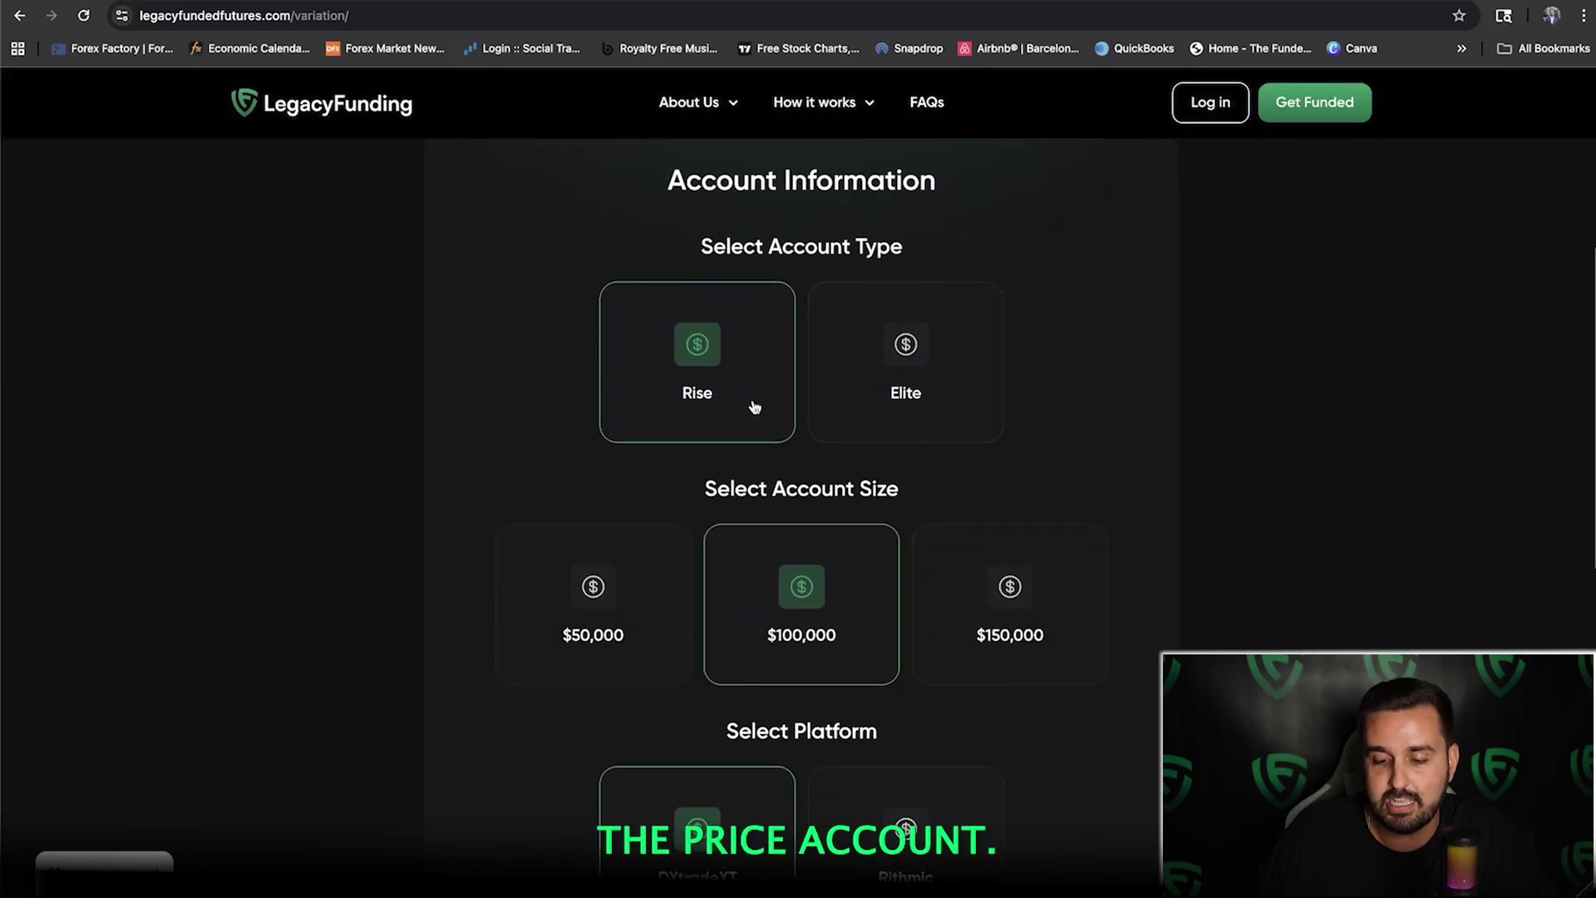
scroll(744, 394, "down", 2)
scroll(834, 518, "down", 3)
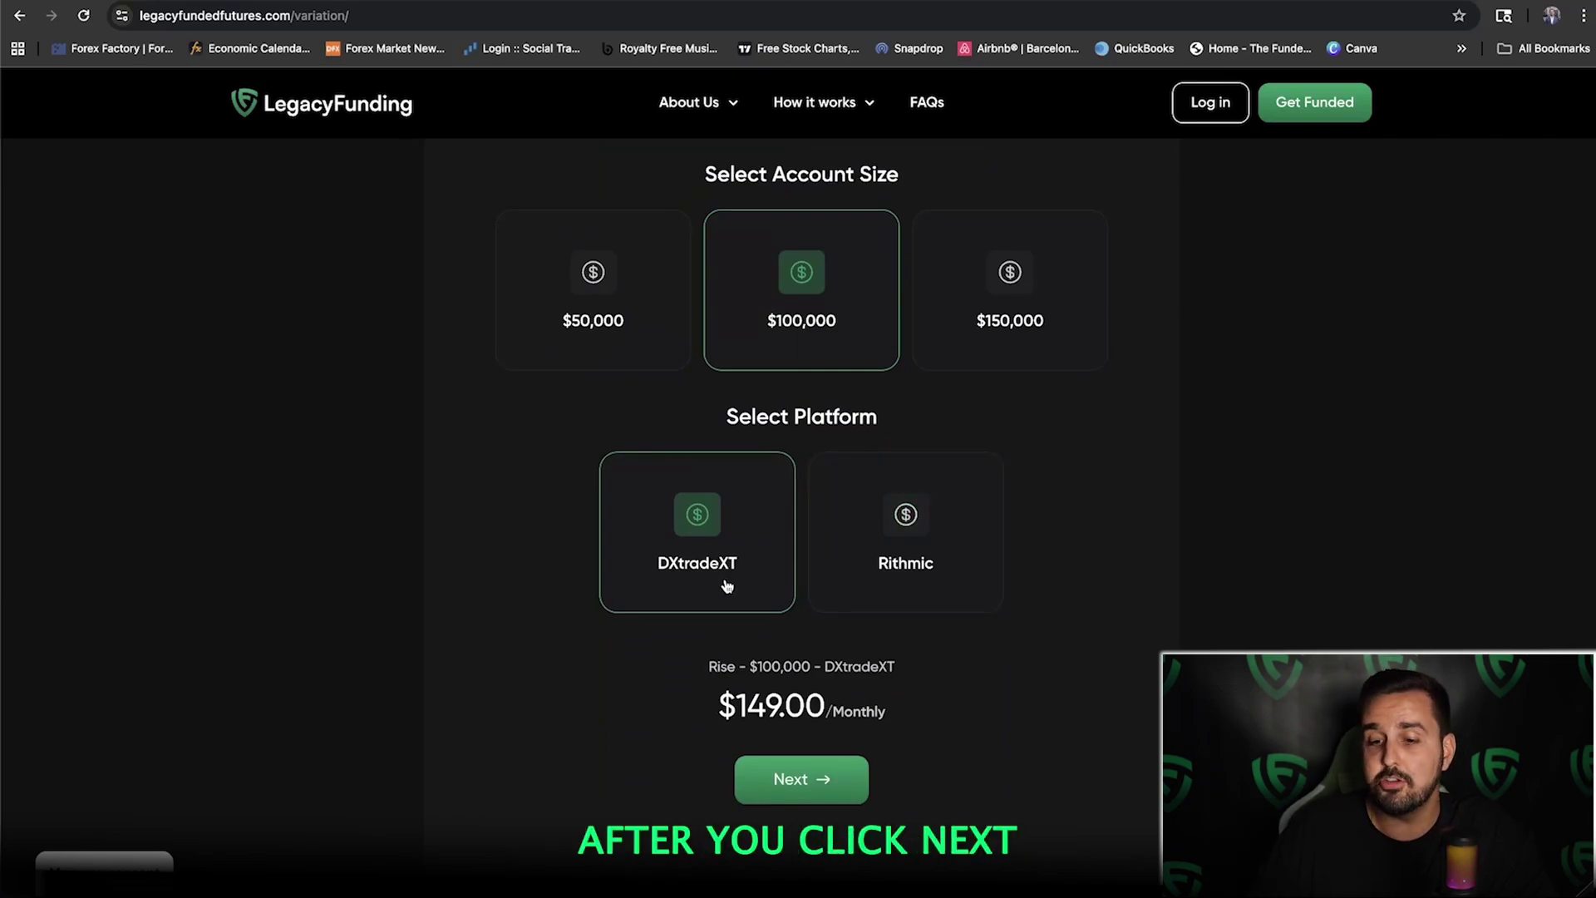
left_click(802, 779)
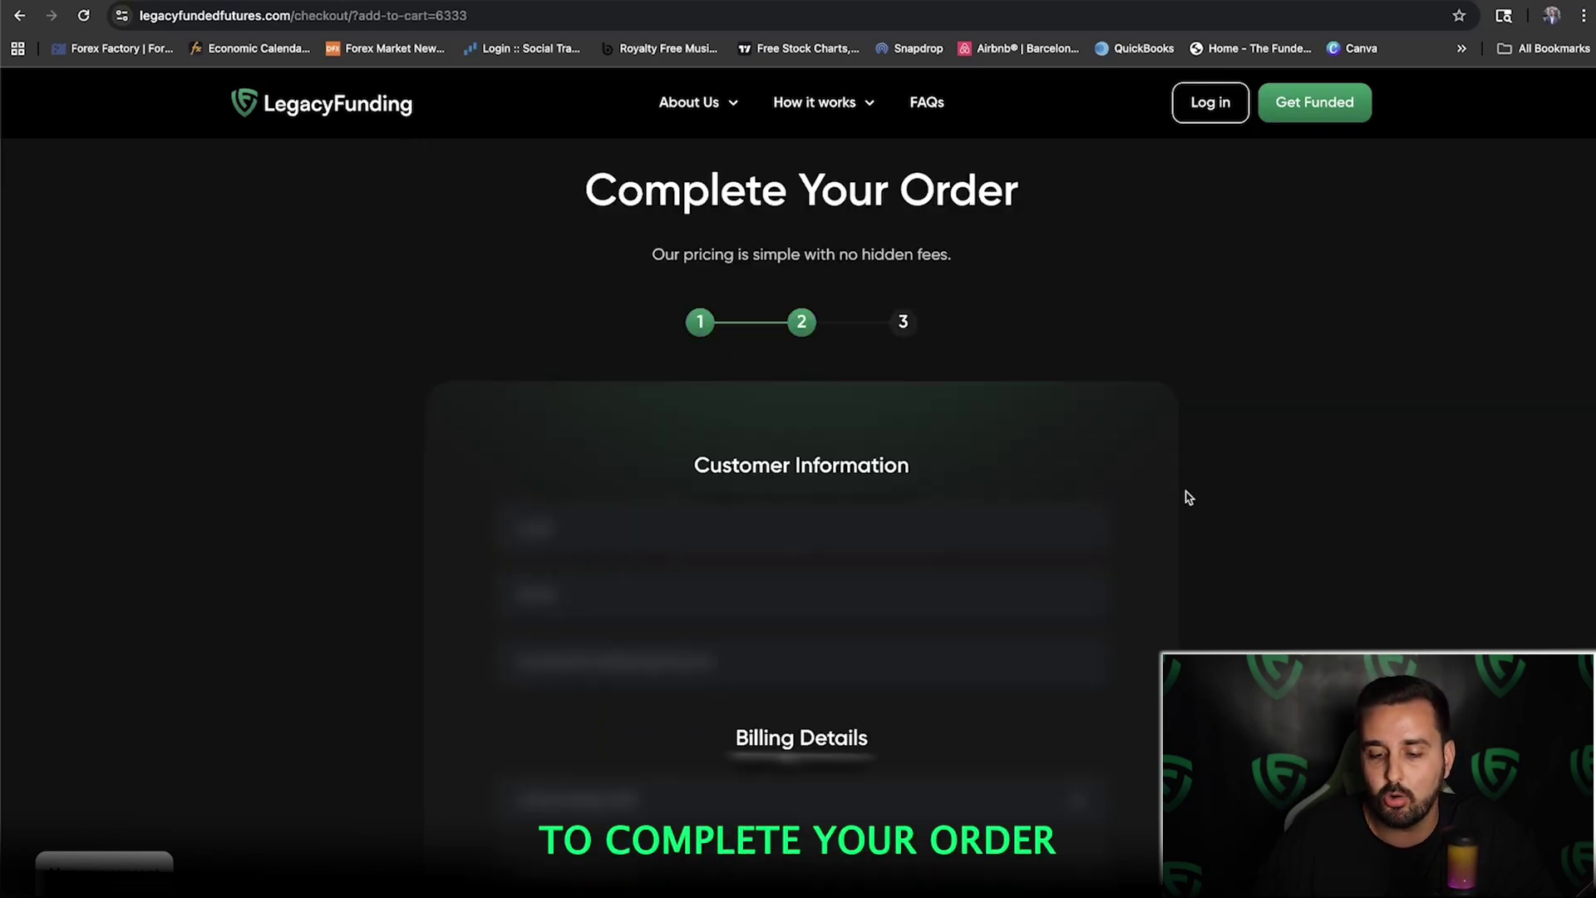
Get past Billing Details to the Choose Payment Method step
scroll(1185, 496, "down", 6)
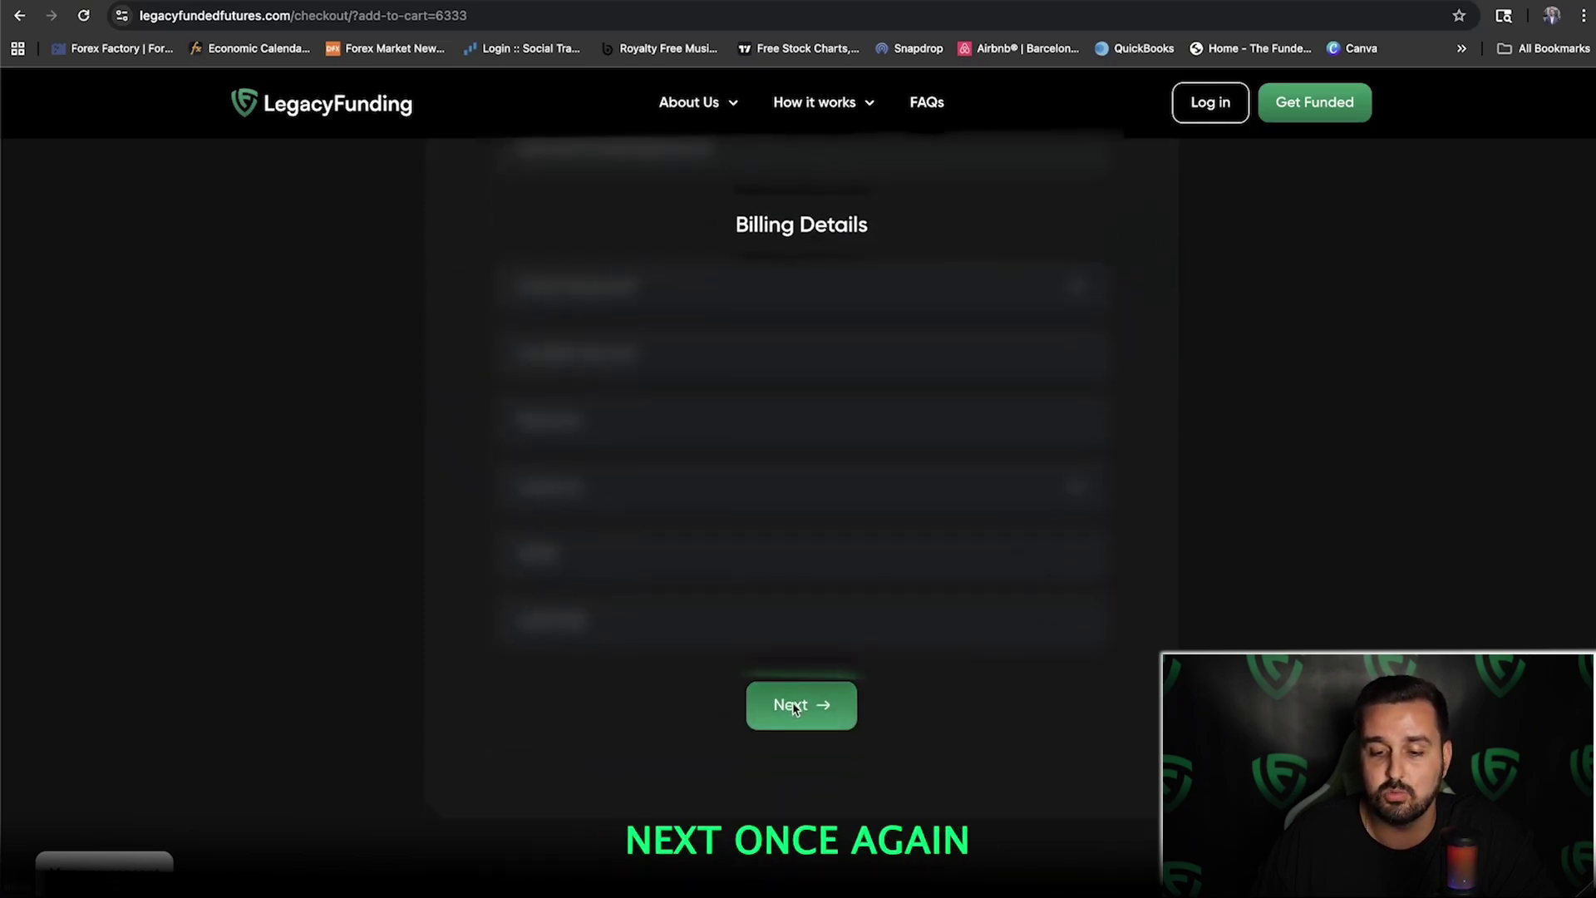
left_click(791, 706)
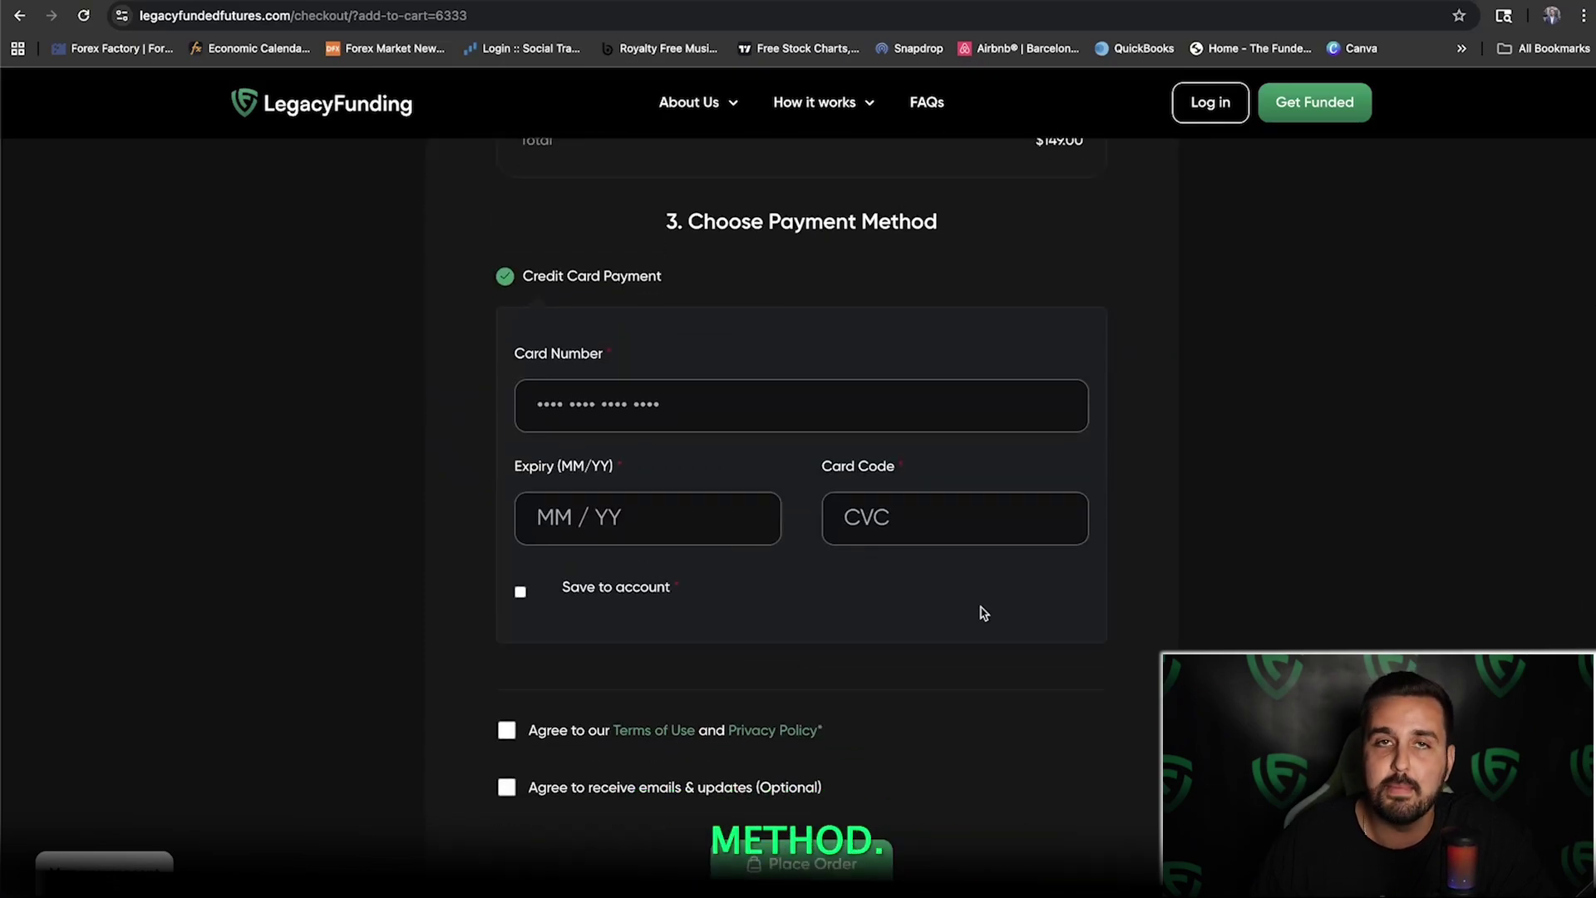
scroll(983, 614, "up", 4)
scroll(832, 499, "up", 1)
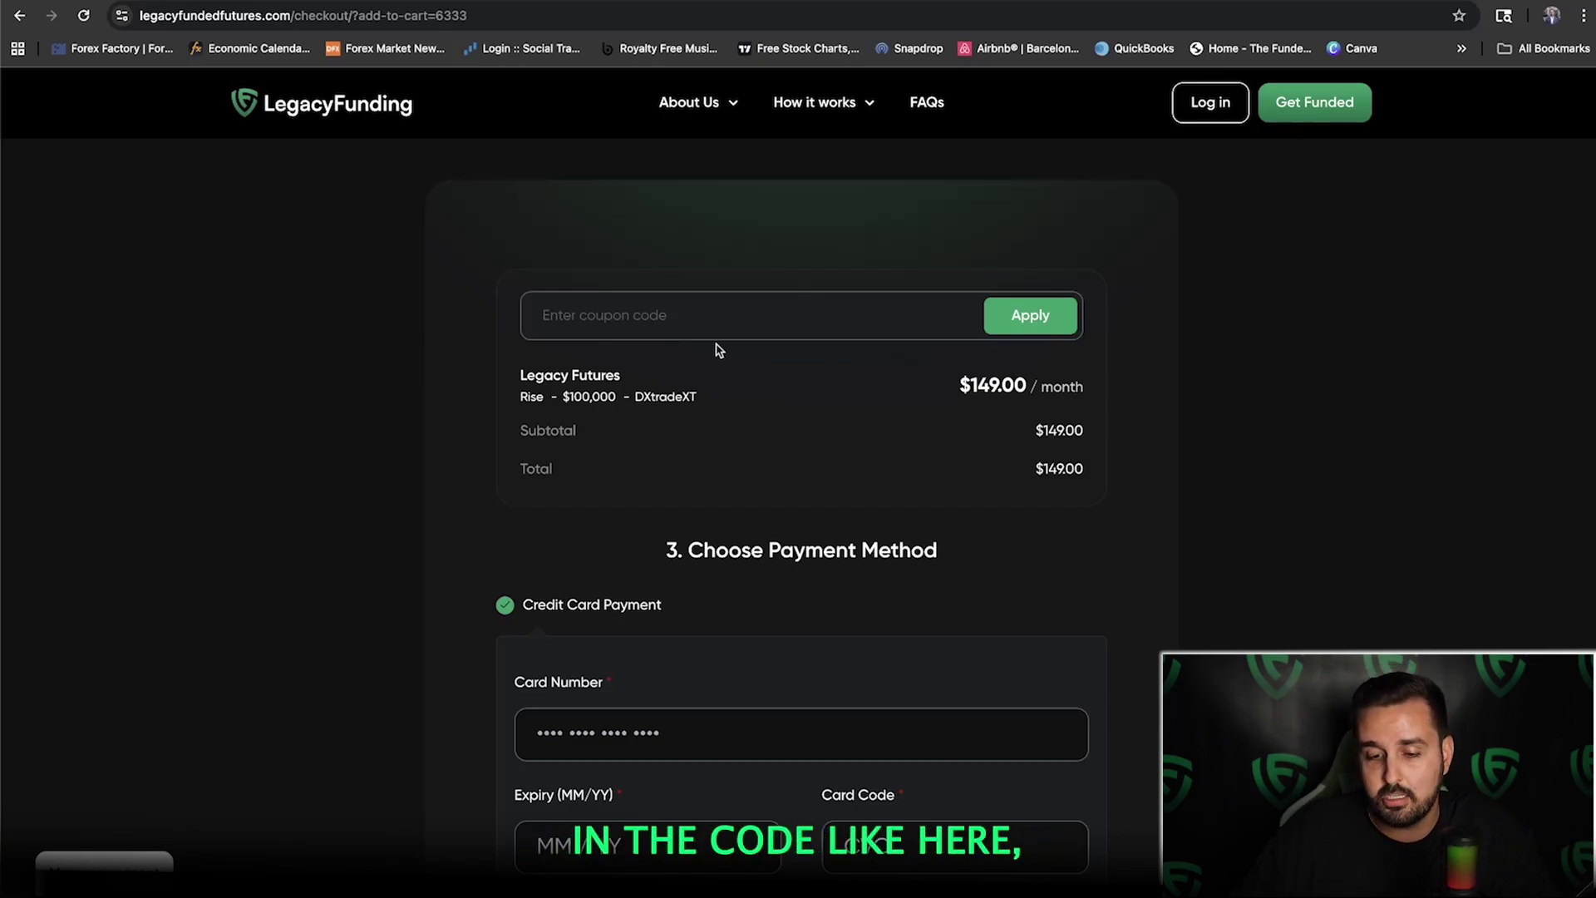
Apply the coupon code lff10, giving a -$14.90 discount
left_click(710, 328)
type("lff10")
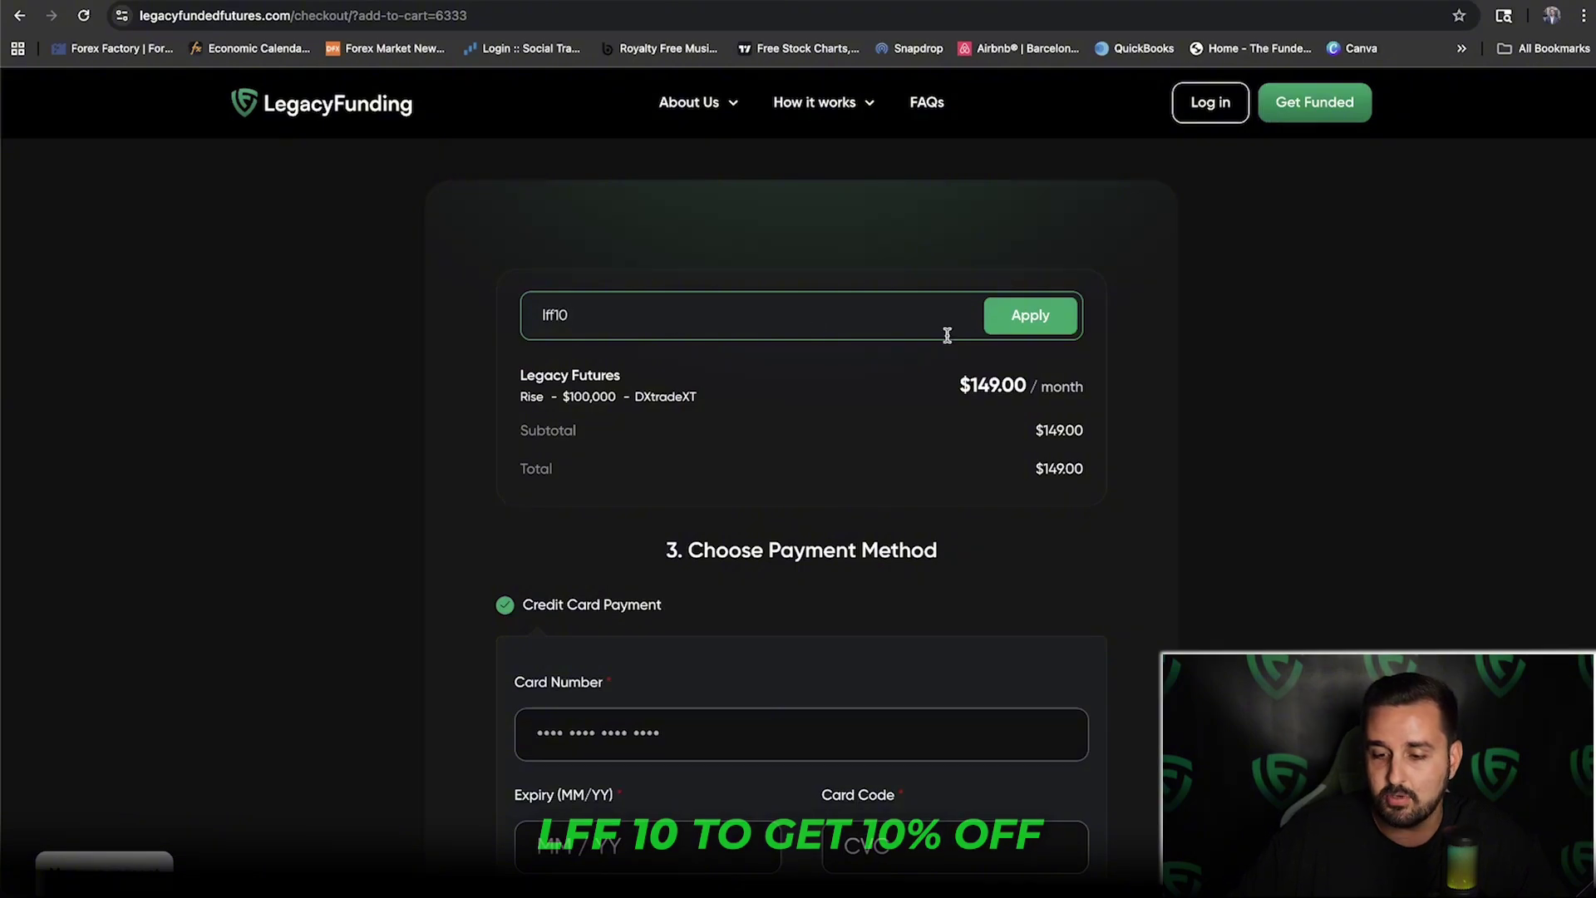
left_click(1063, 325)
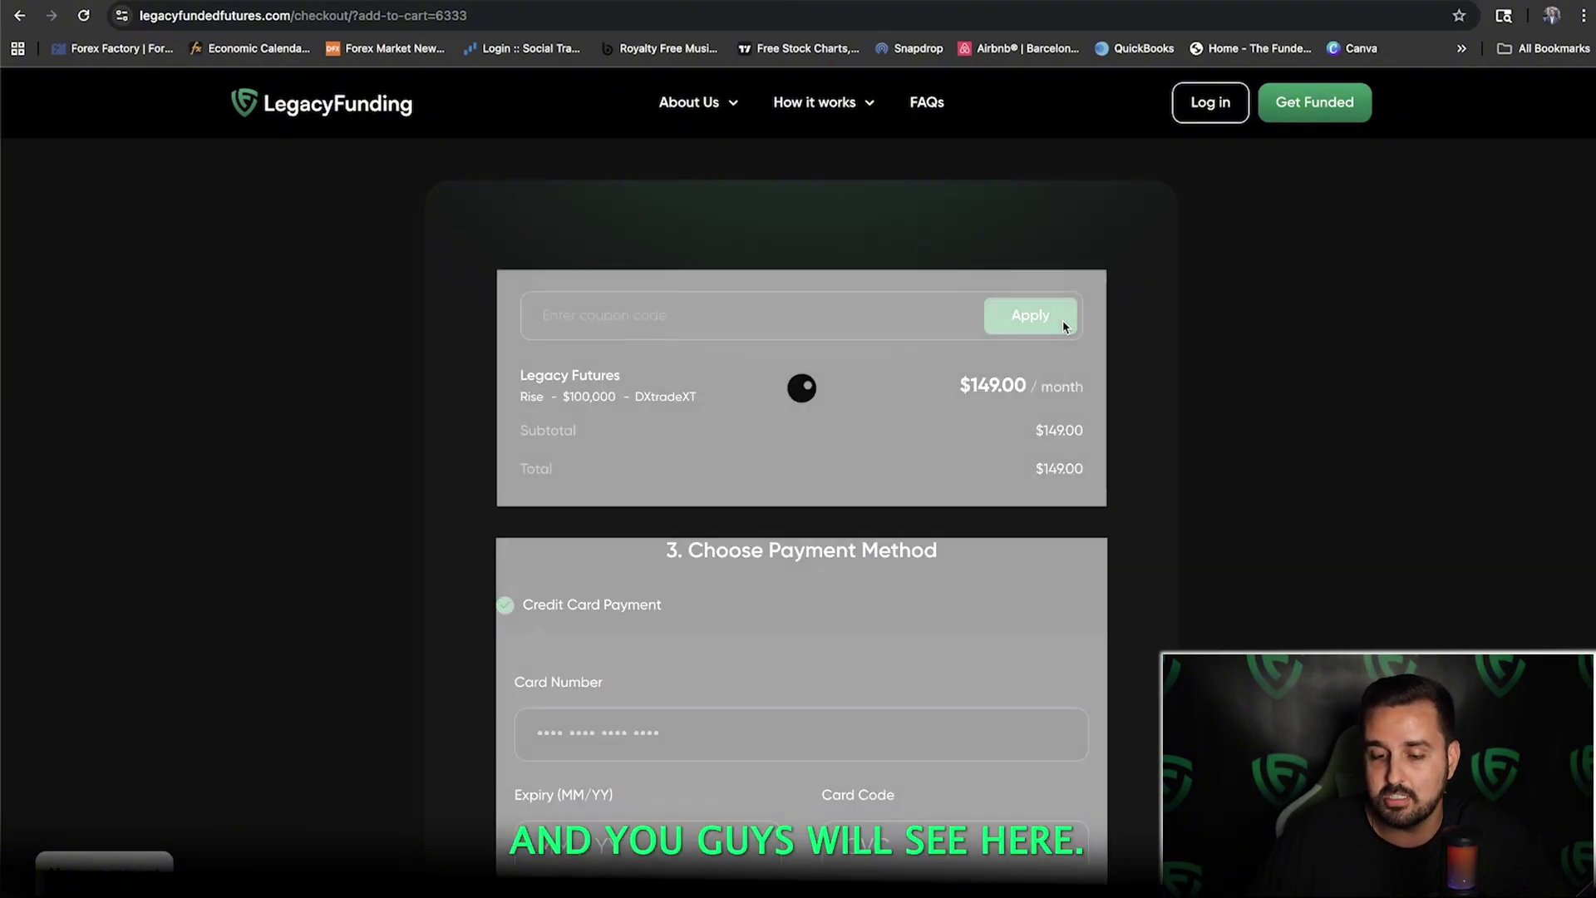
left_click_drag(966, 481, 1083, 489)
left_click(1109, 491)
Accept the Terms of Use and Privacy Policy and place the order
scroll(1077, 509, "down", 3)
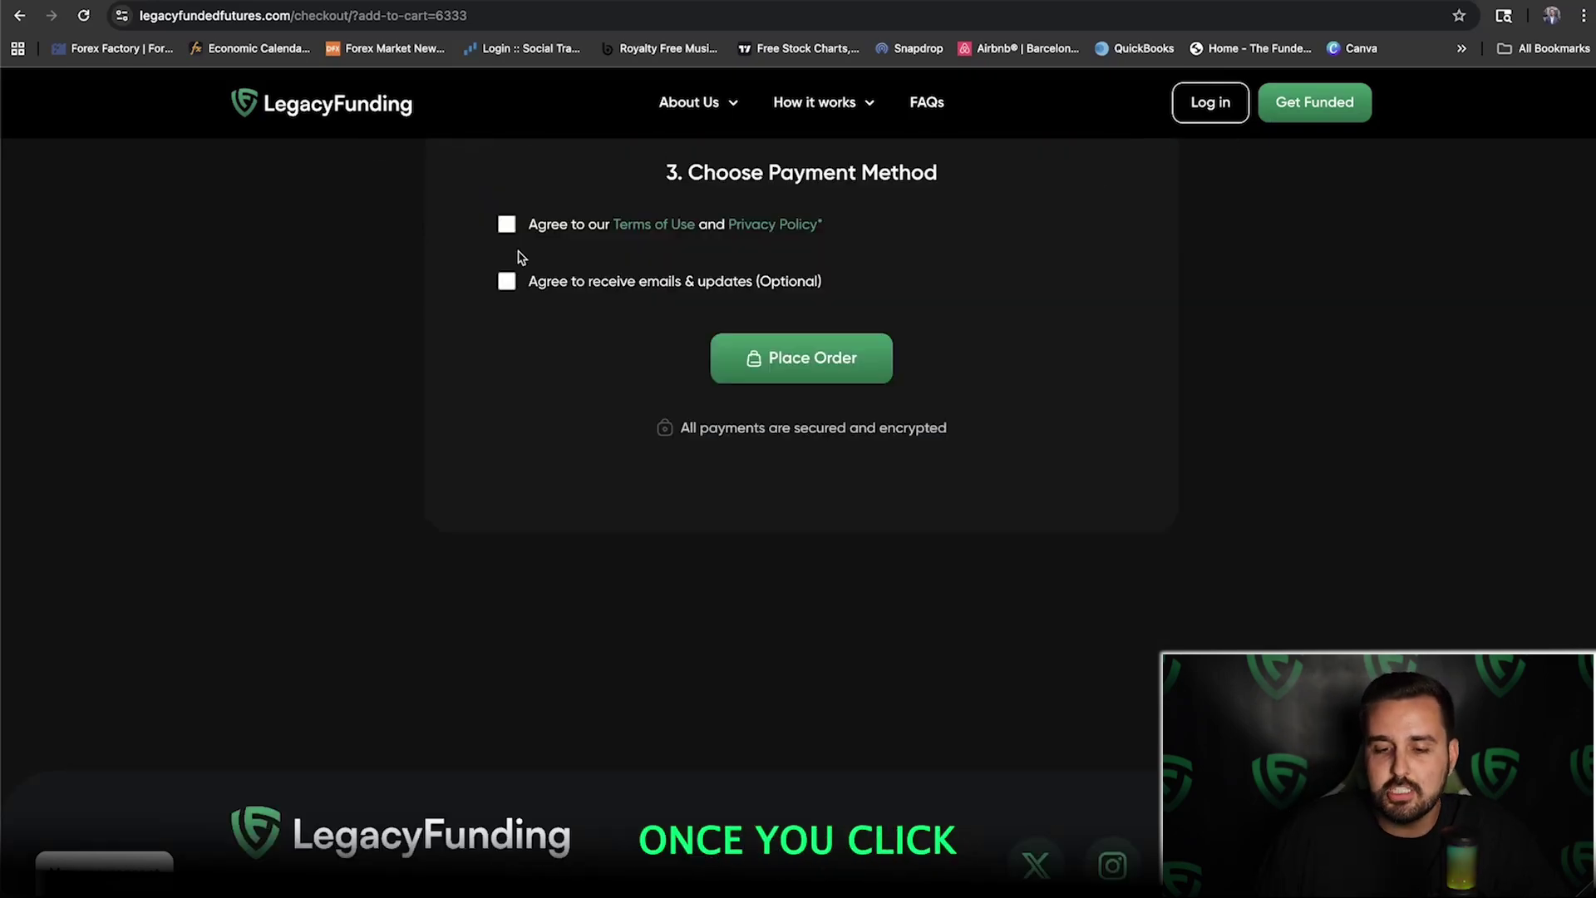
left_click(506, 223)
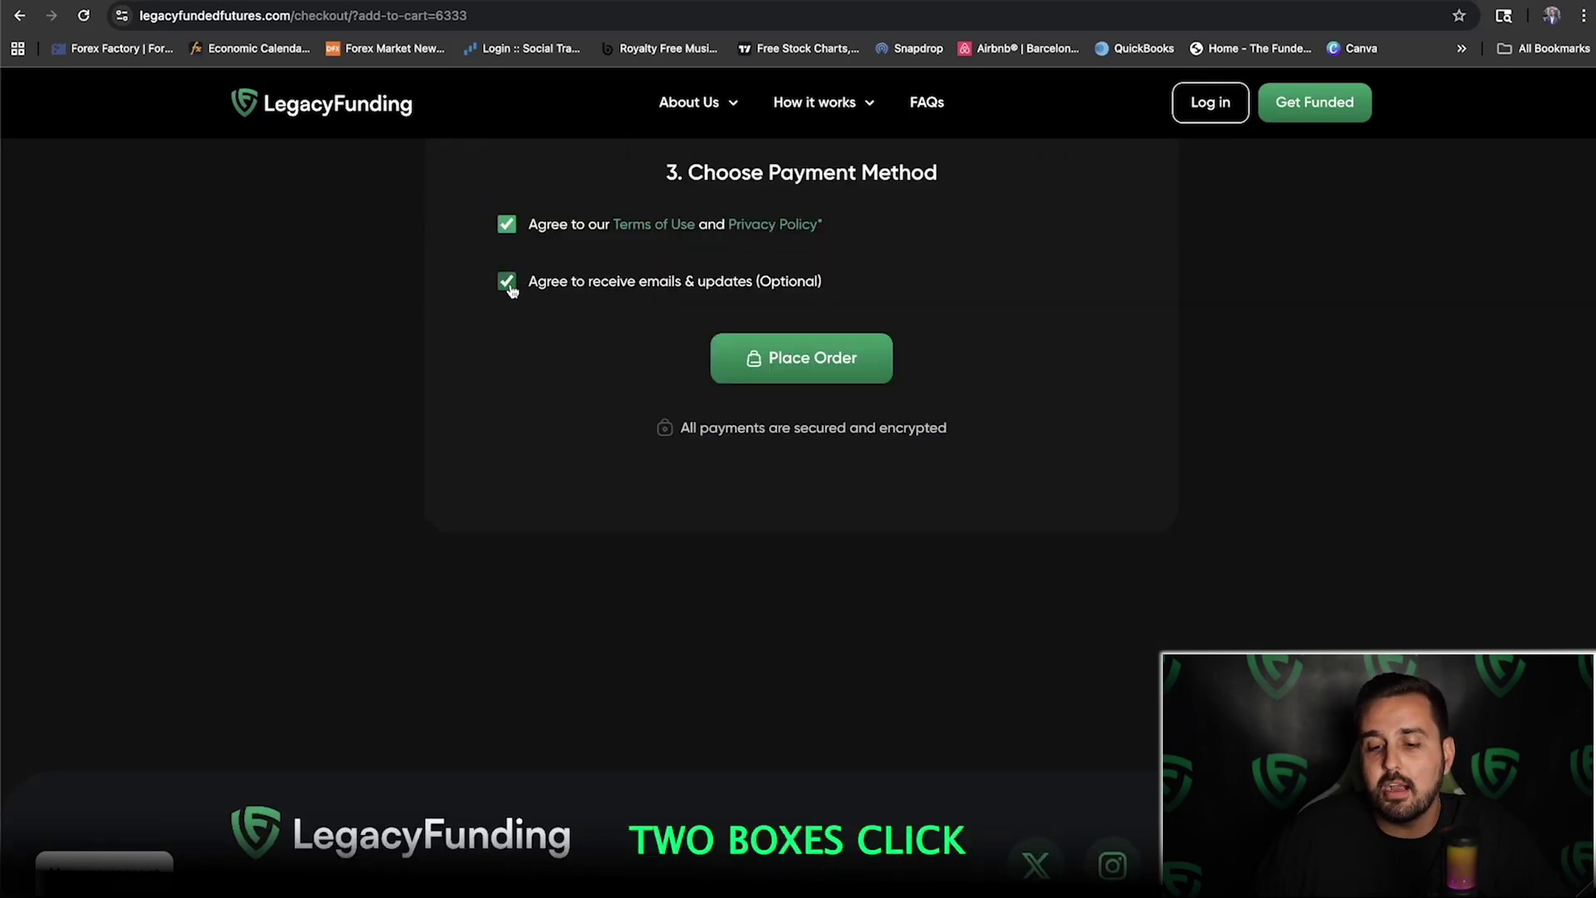
left_click(849, 379)
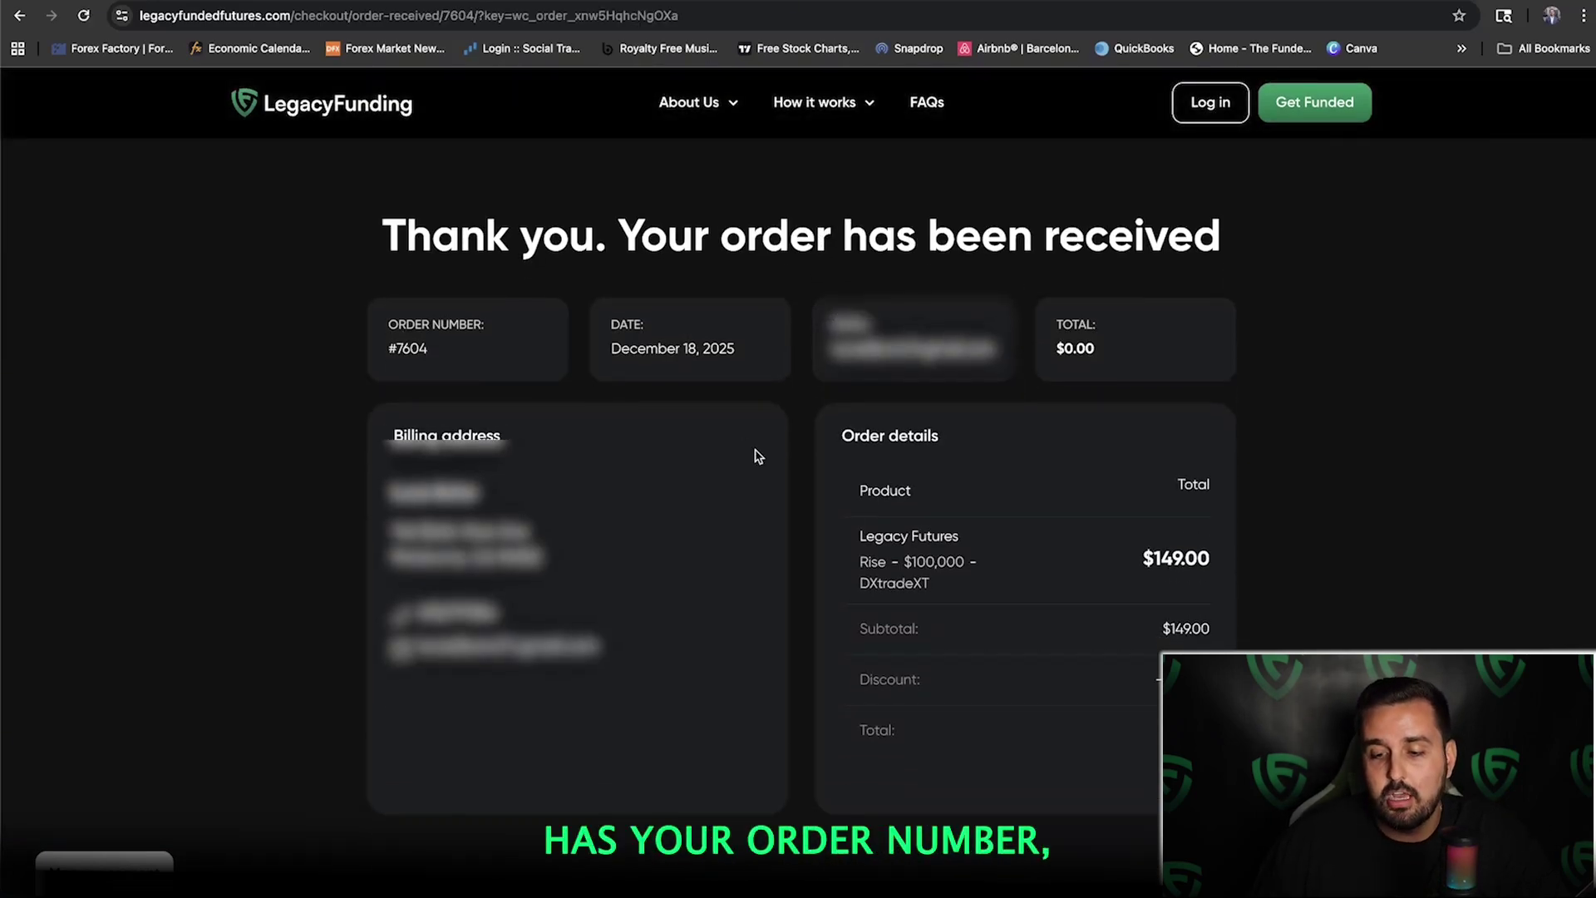
scroll(997, 499, "down", 2)
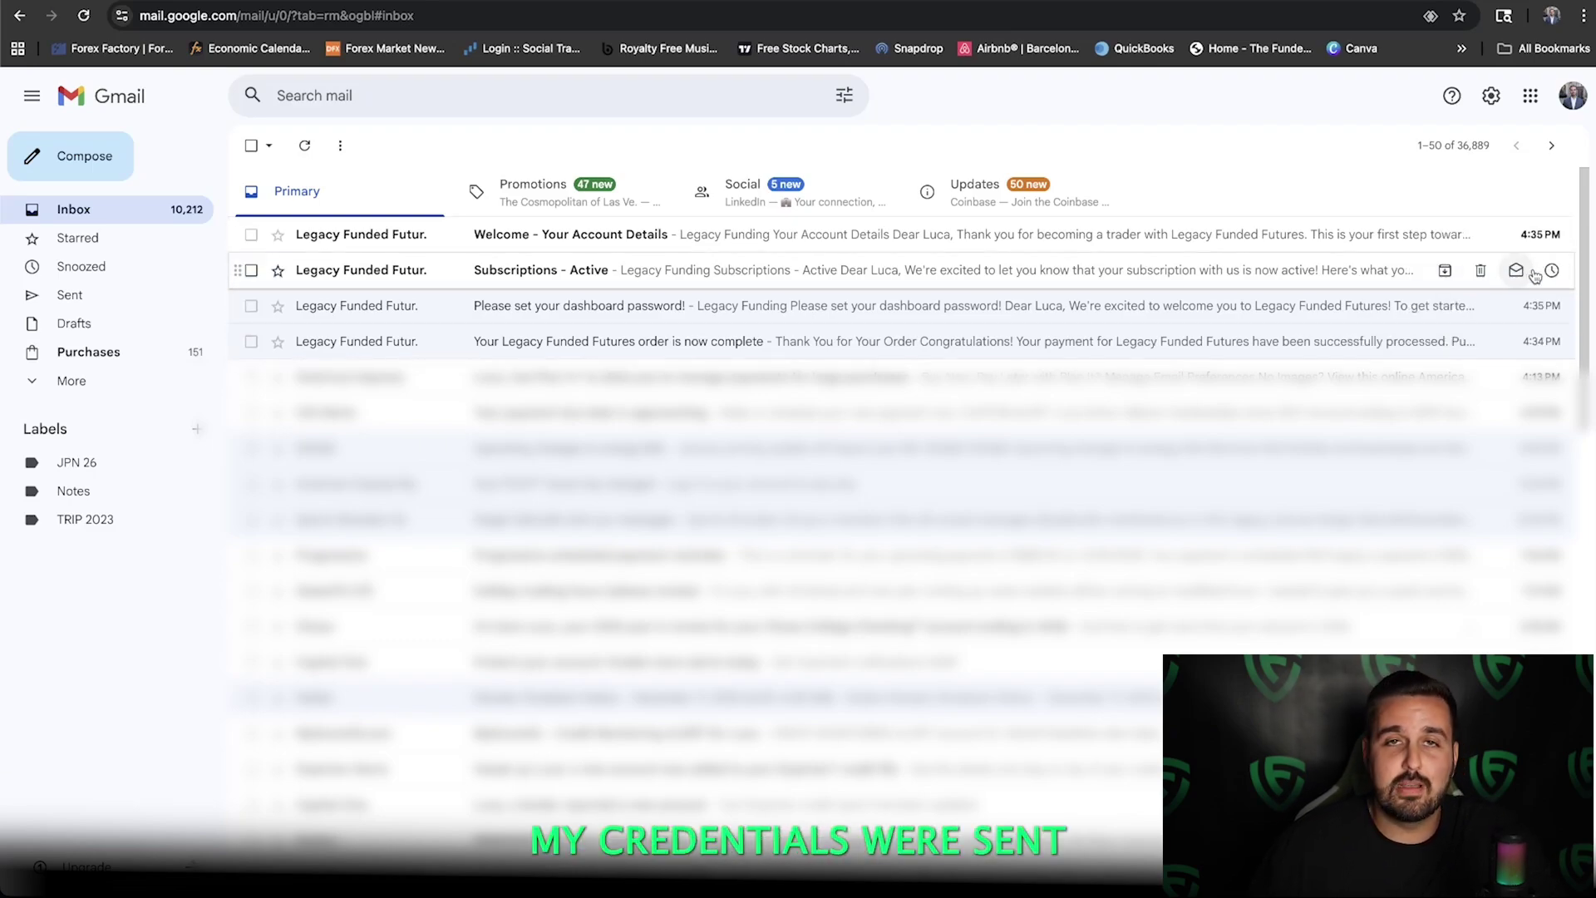
Check the order email, then open 'Please set your dashboard password!' and follow Set Password
left_click(563, 340)
left_click(252, 146)
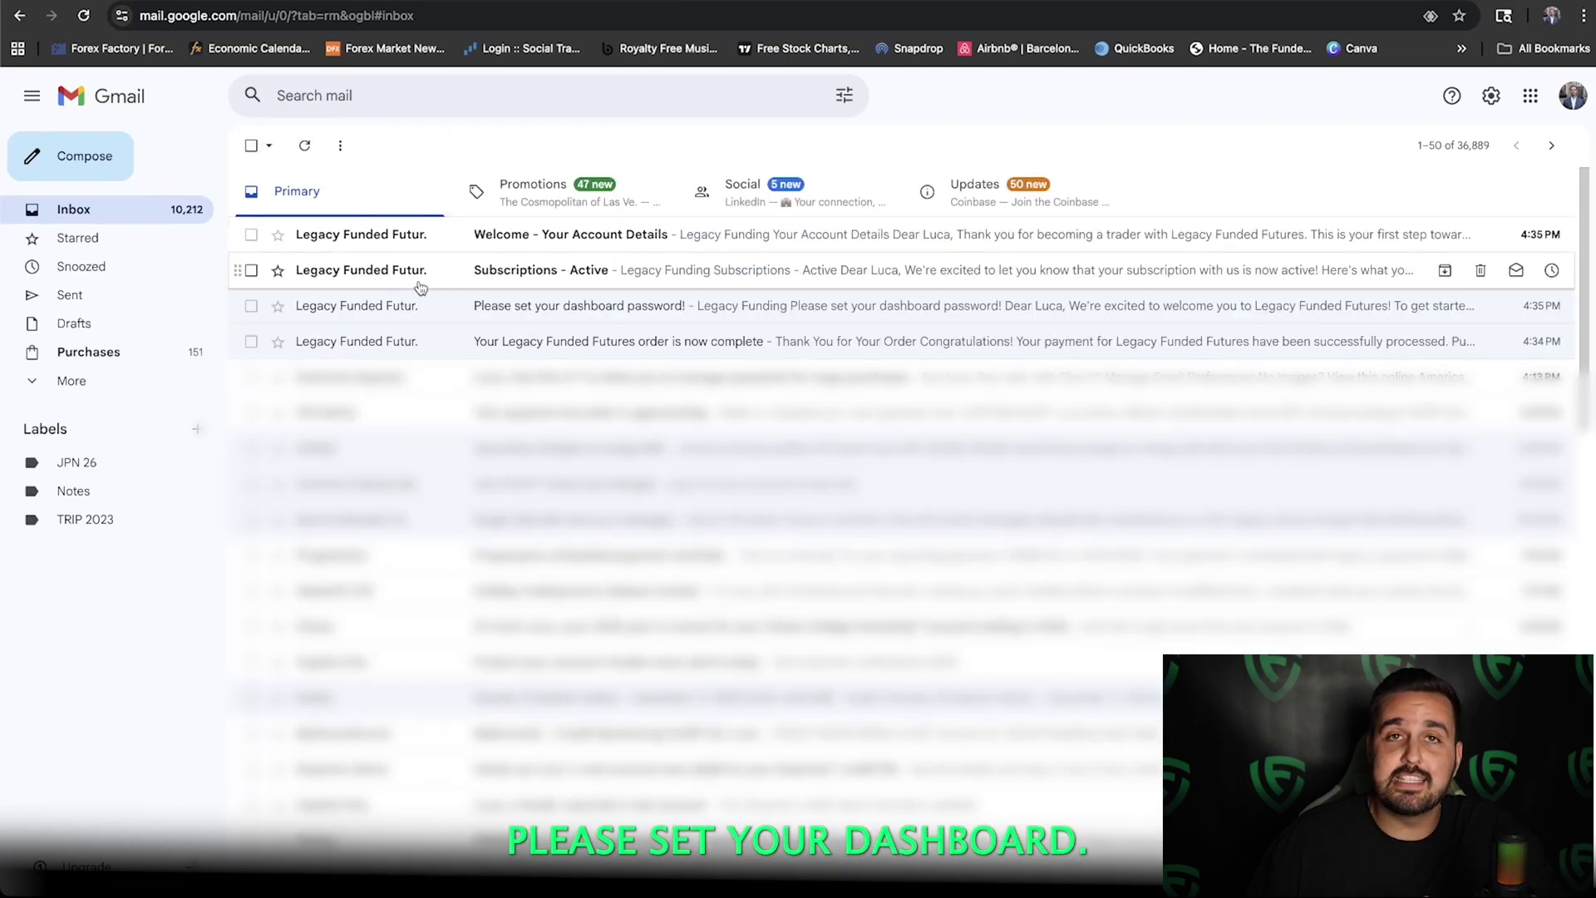
left_click(465, 318)
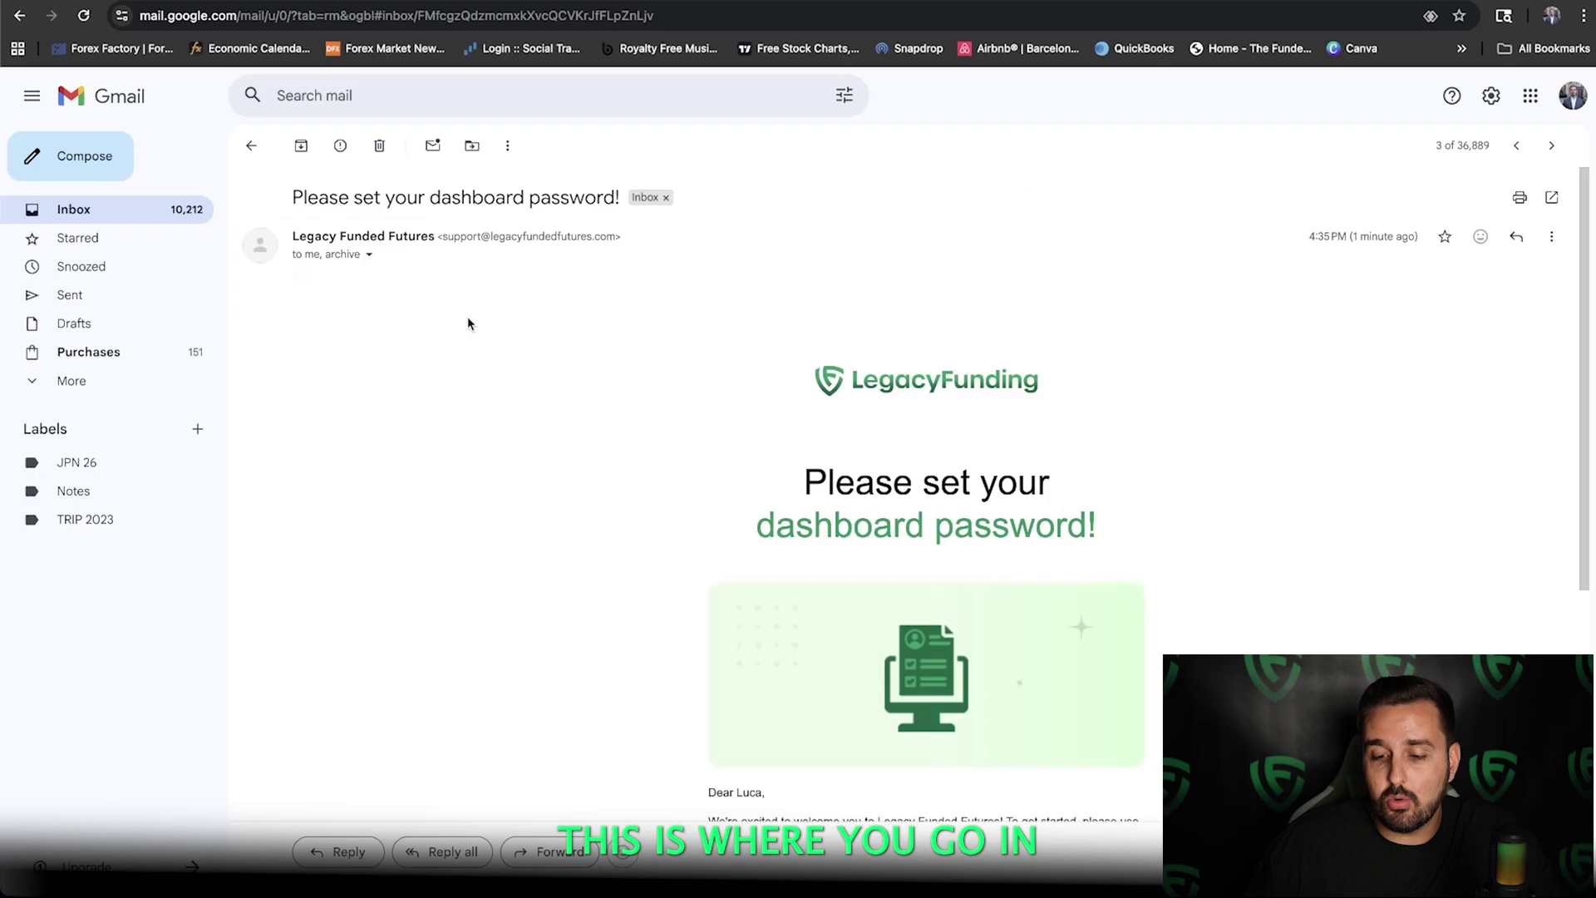
scroll(912, 490, "down", 4)
scroll(912, 491, "down", 1)
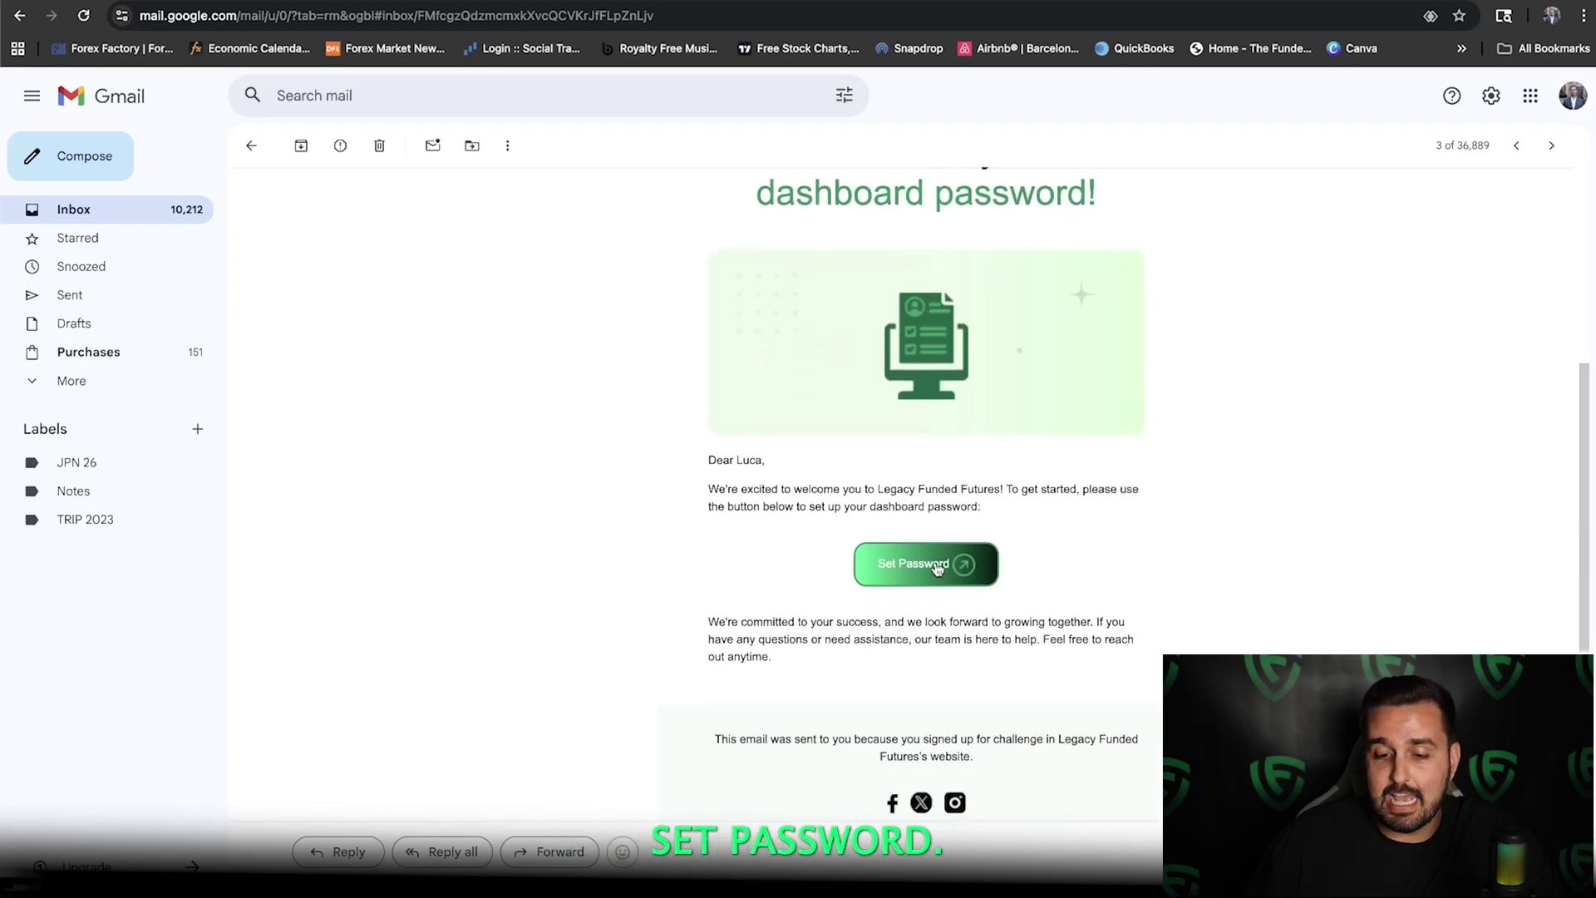
left_click(935, 567)
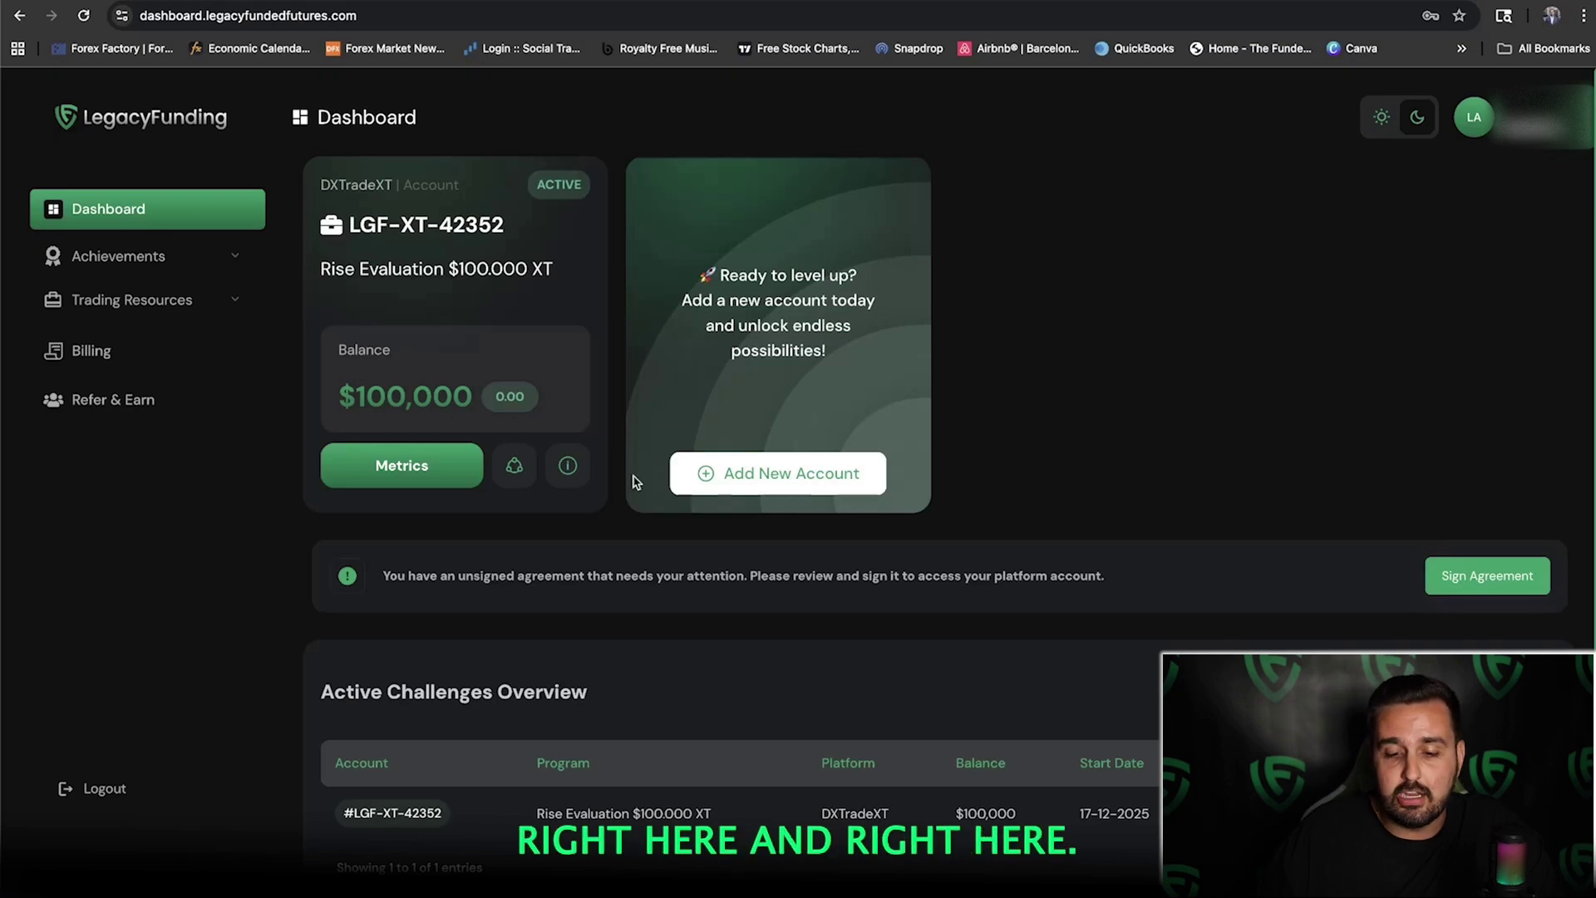
Sign the unsigned platform agreement to open the dxFeed data feed subscription page
scroll(786, 499, "down", 1)
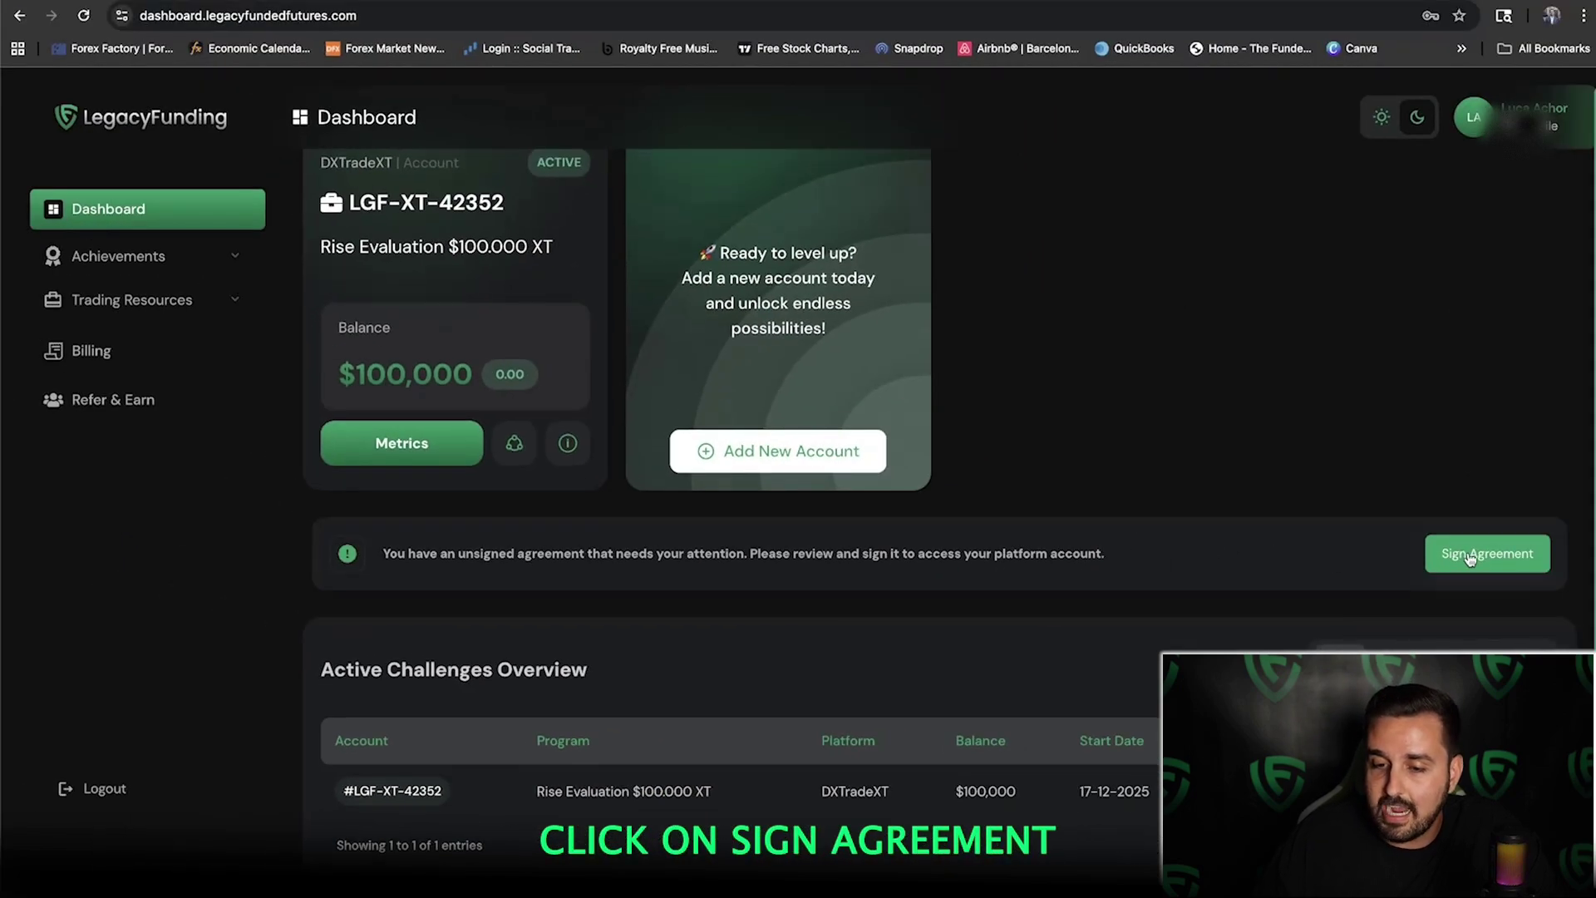
left_click(1470, 559)
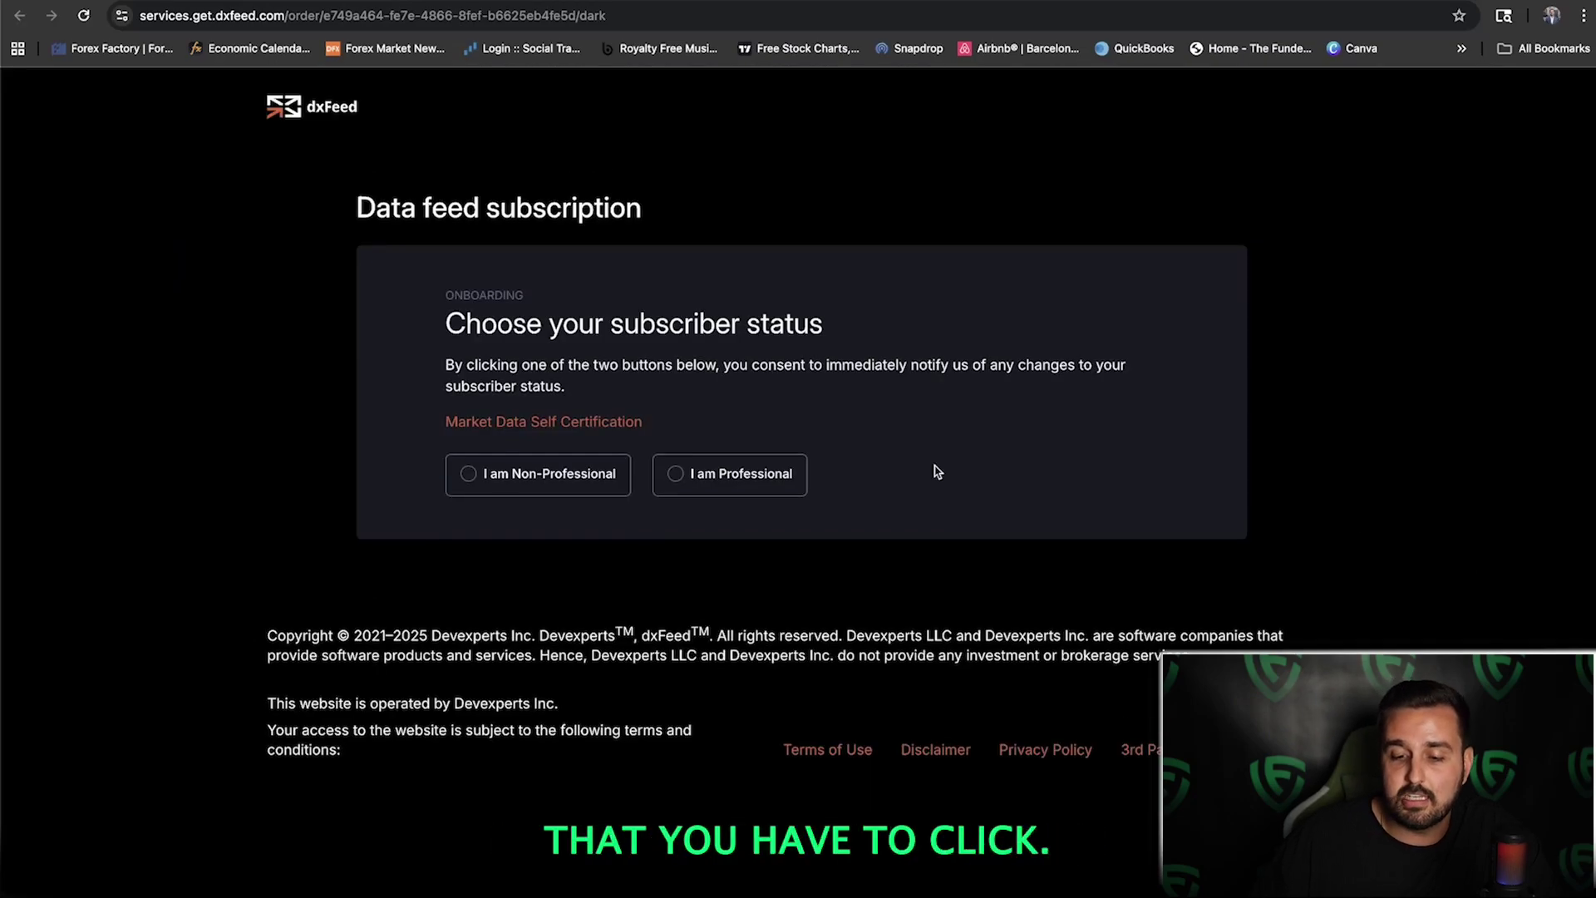
Submit the dxFeed form as Non-Professional with personal details and all three agreements ticked
left_click(480, 473)
scroll(481, 473, "down", 5)
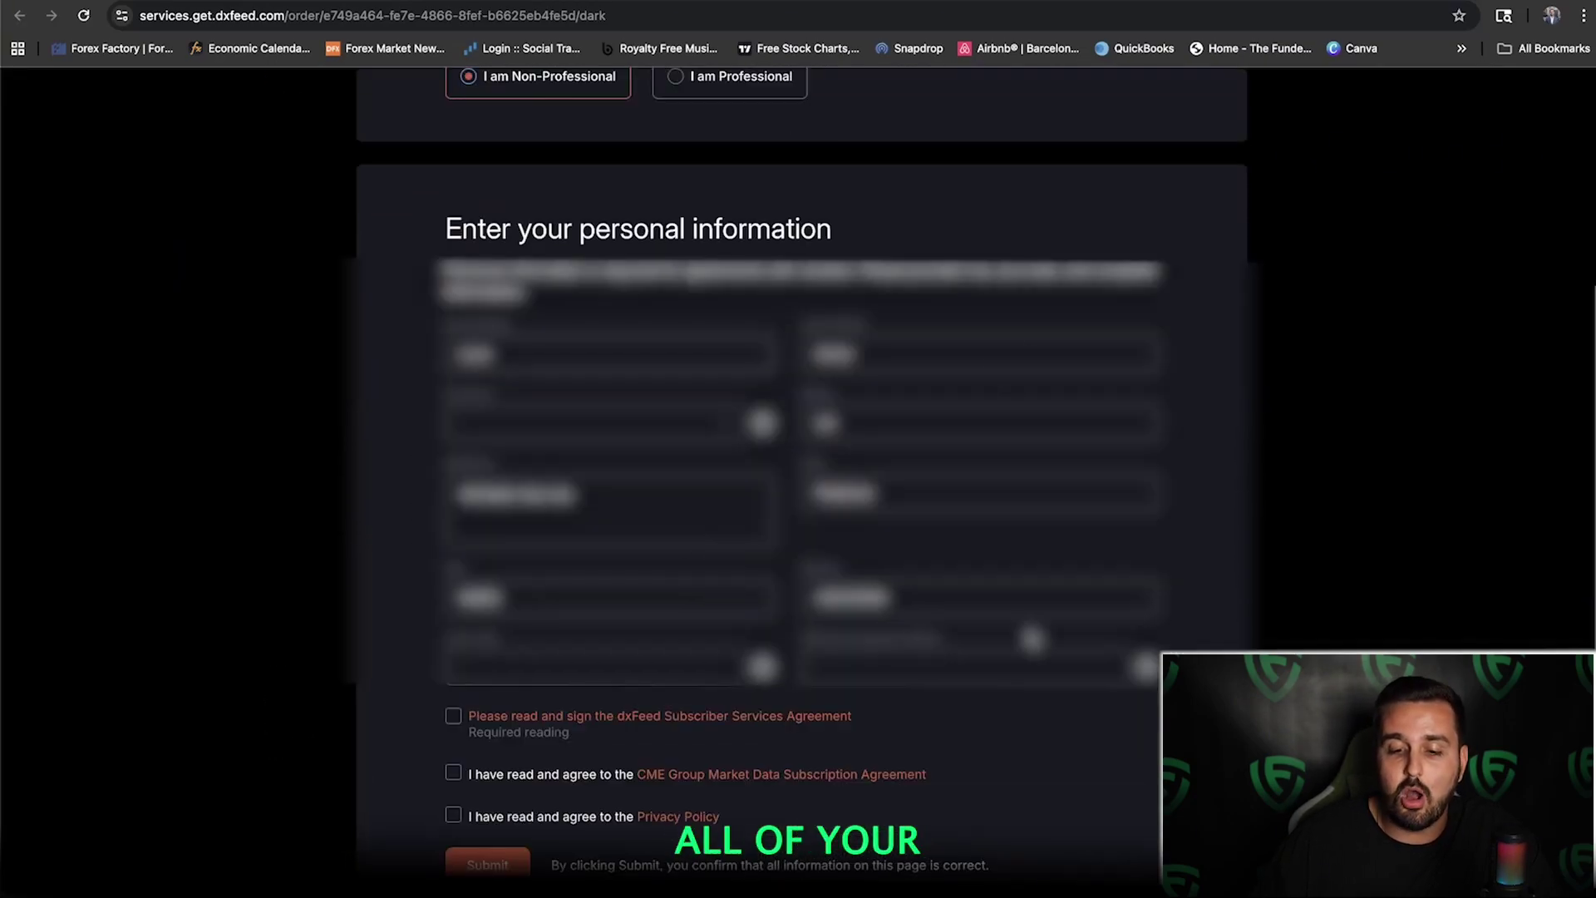
scroll(914, 665, "down", 3)
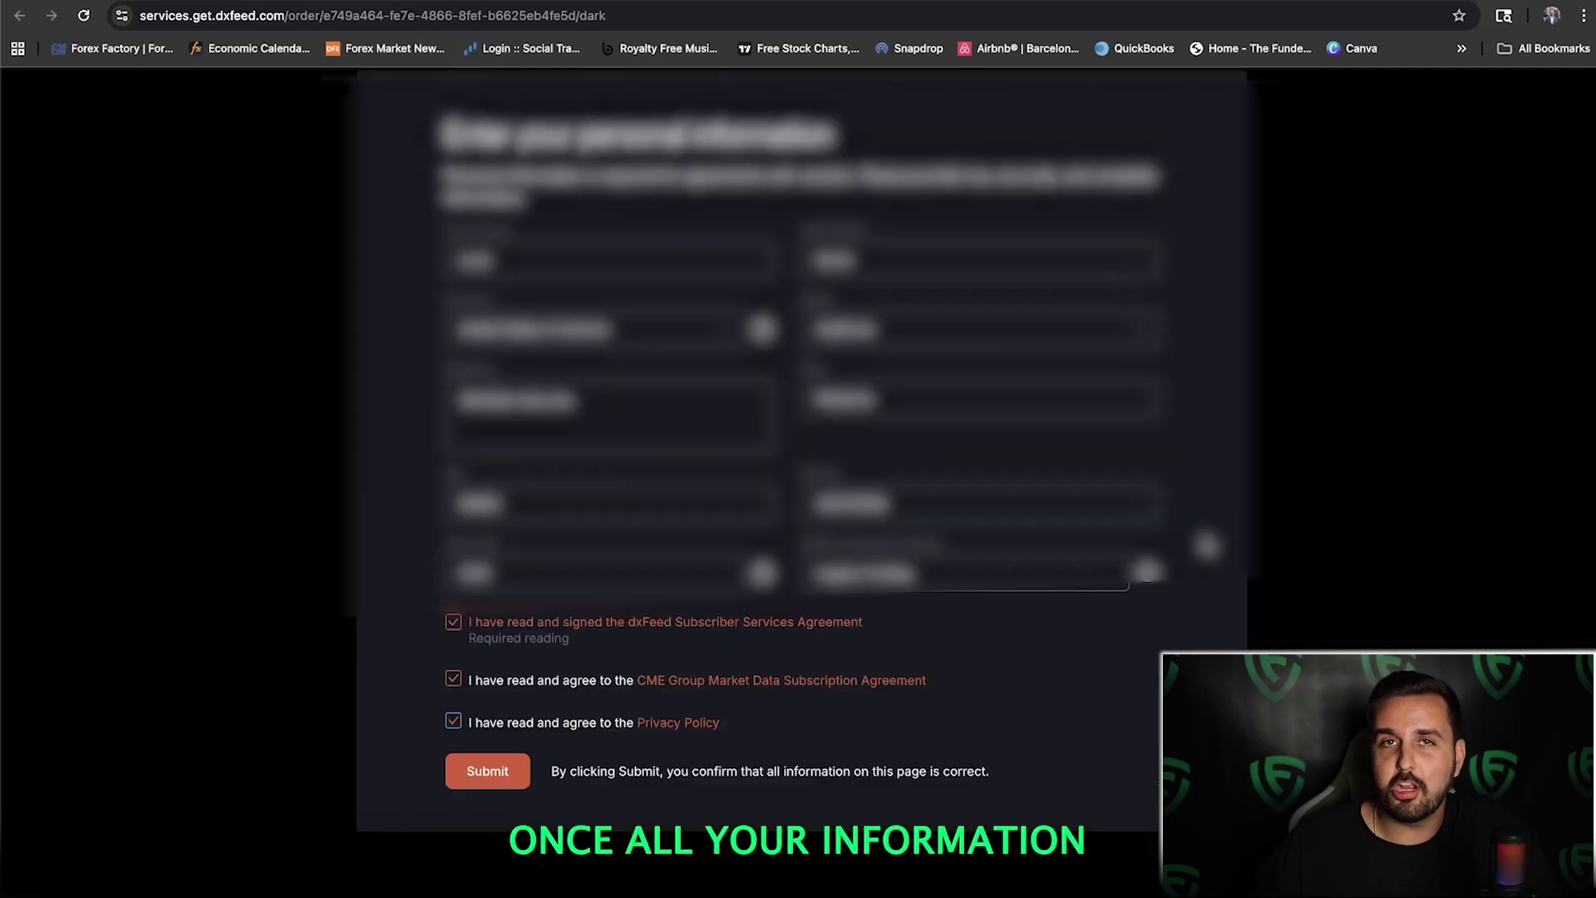
scroll(798, 416, "down", 2)
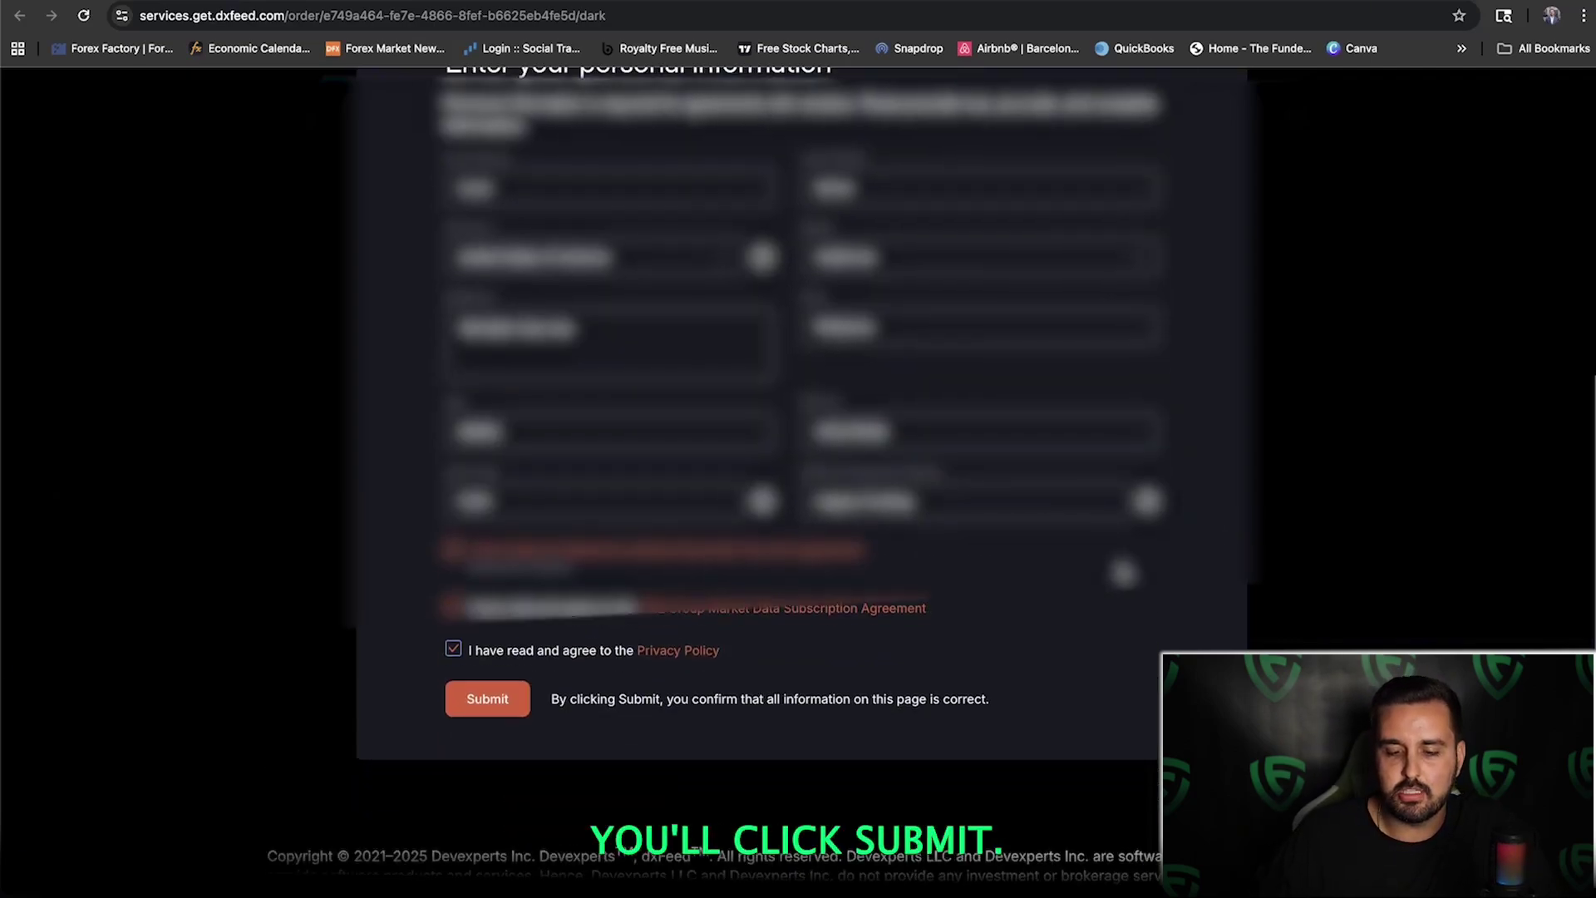
left_click(503, 702)
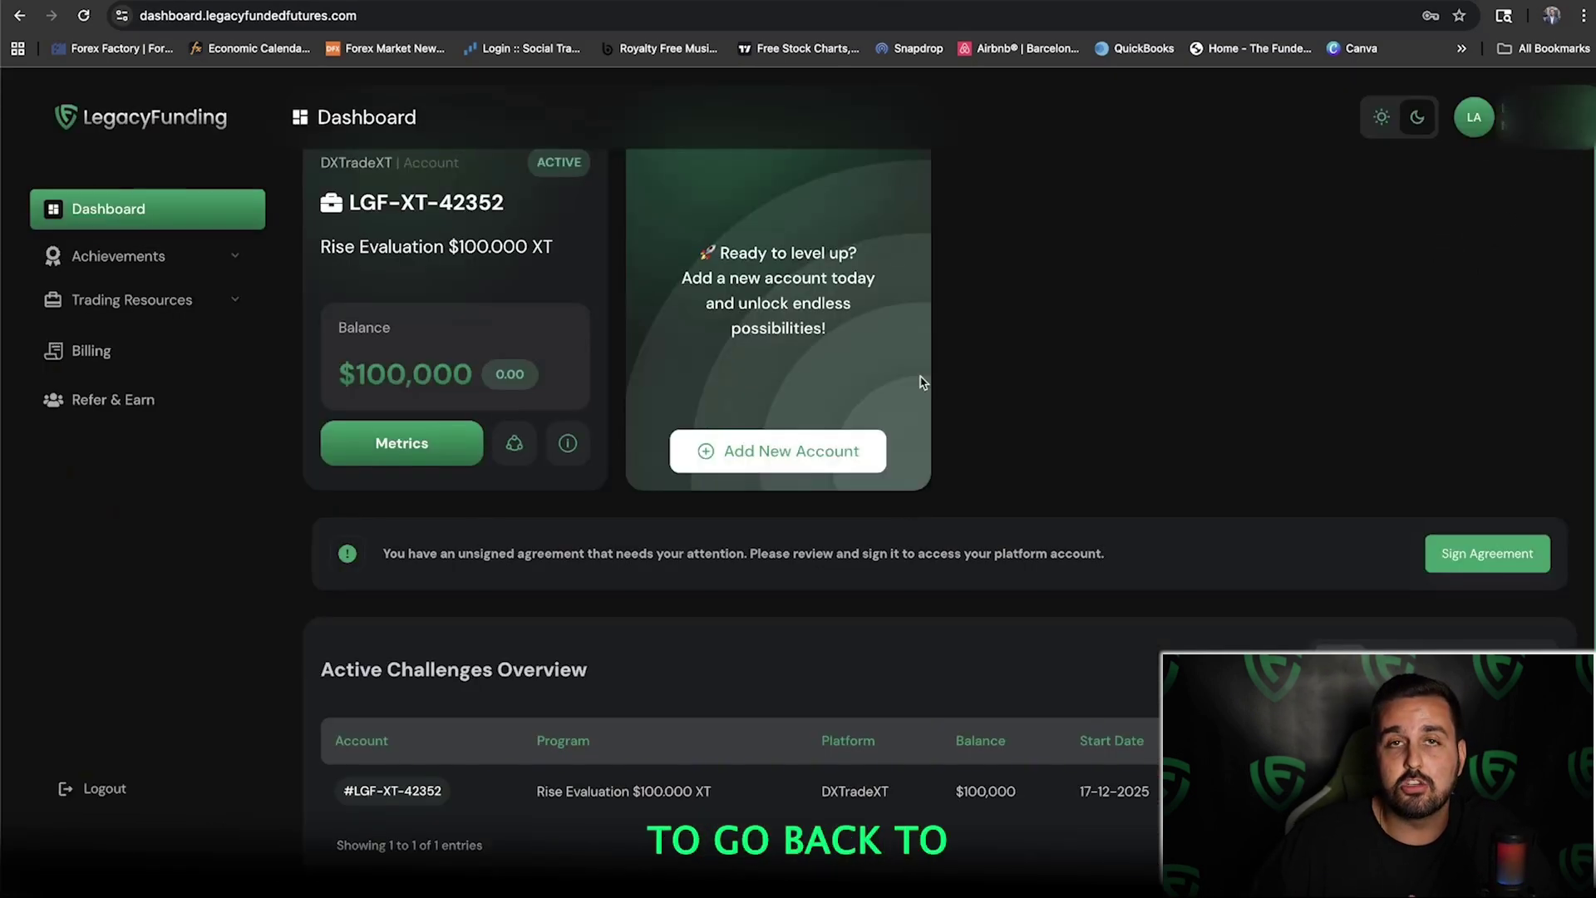
Open the account's Metrics page and look over its performance stats
scroll(923, 384, "up", 1)
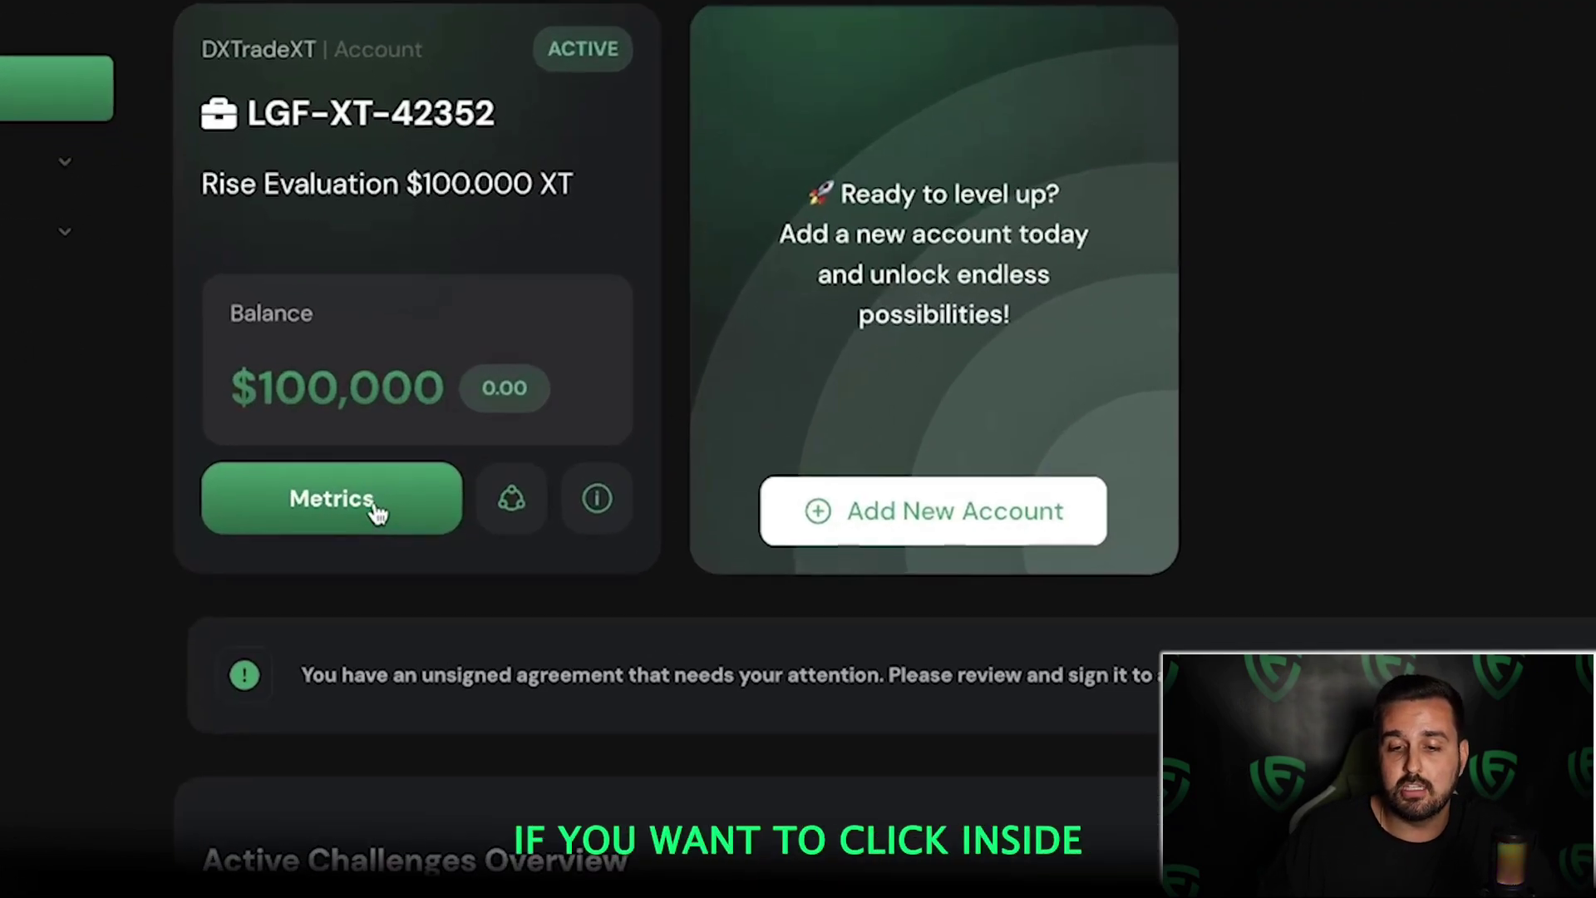
left_click(374, 504)
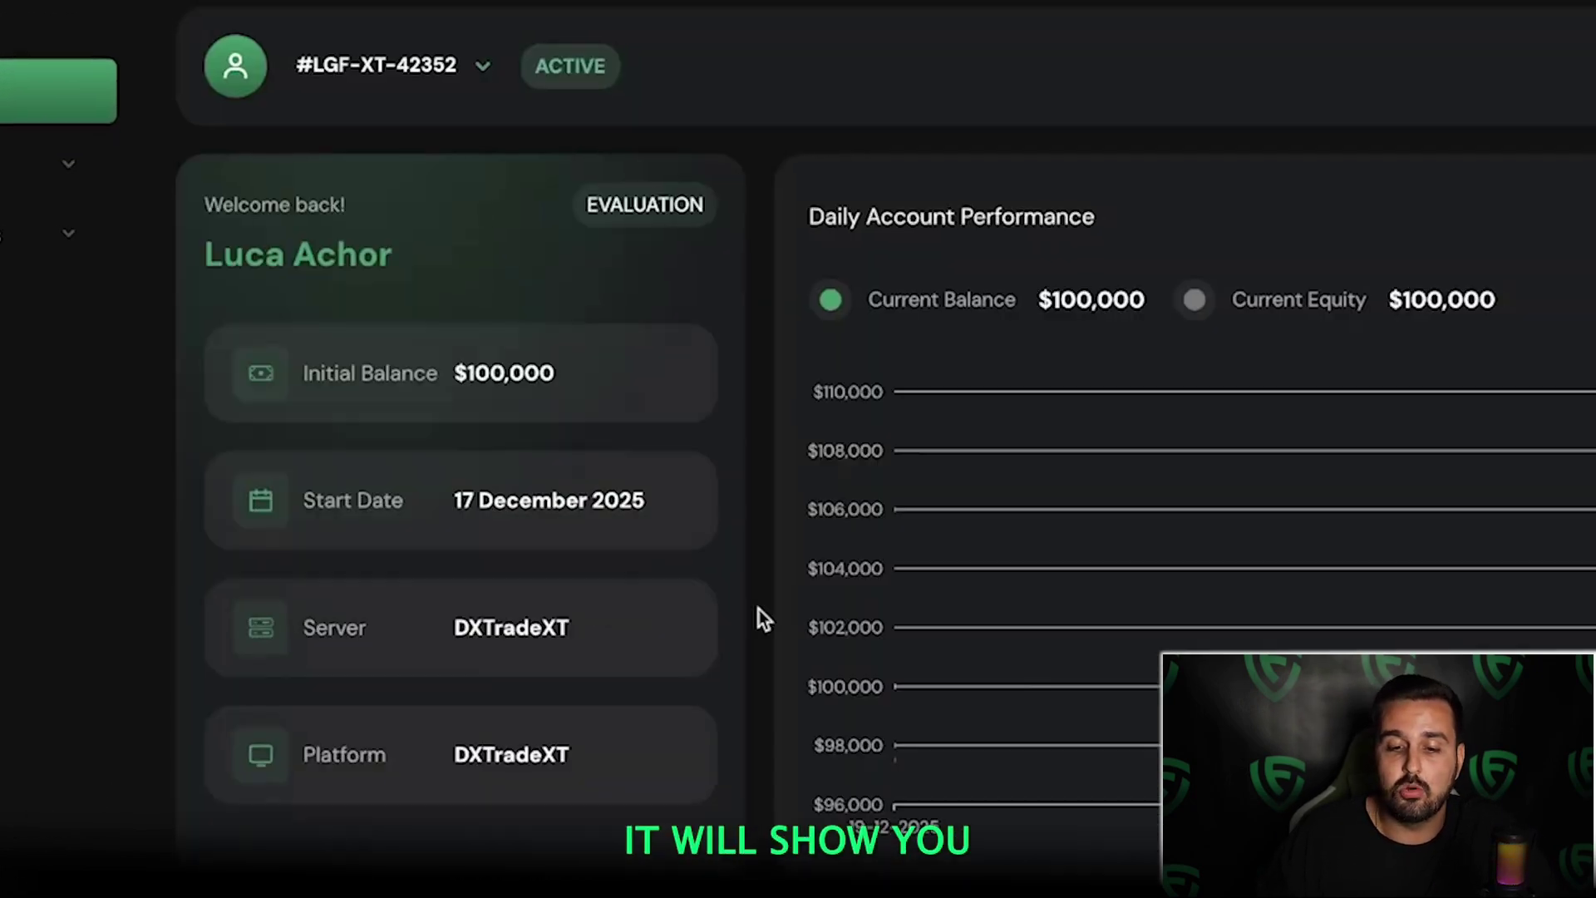
scroll(918, 606, "down", 20)
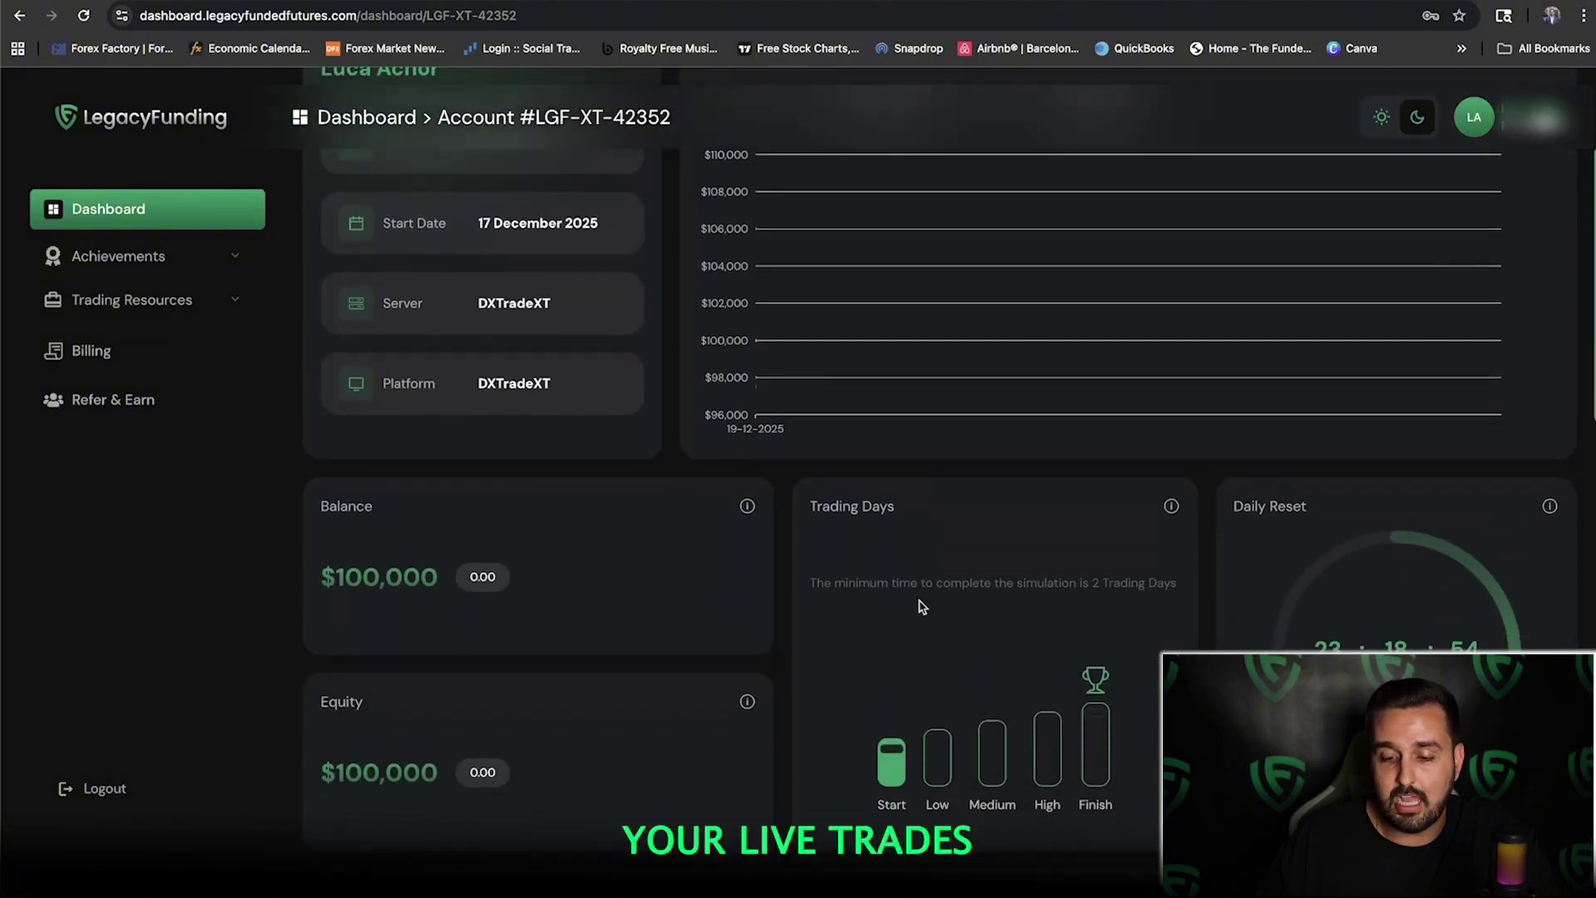
scroll(919, 606, "up", 5)
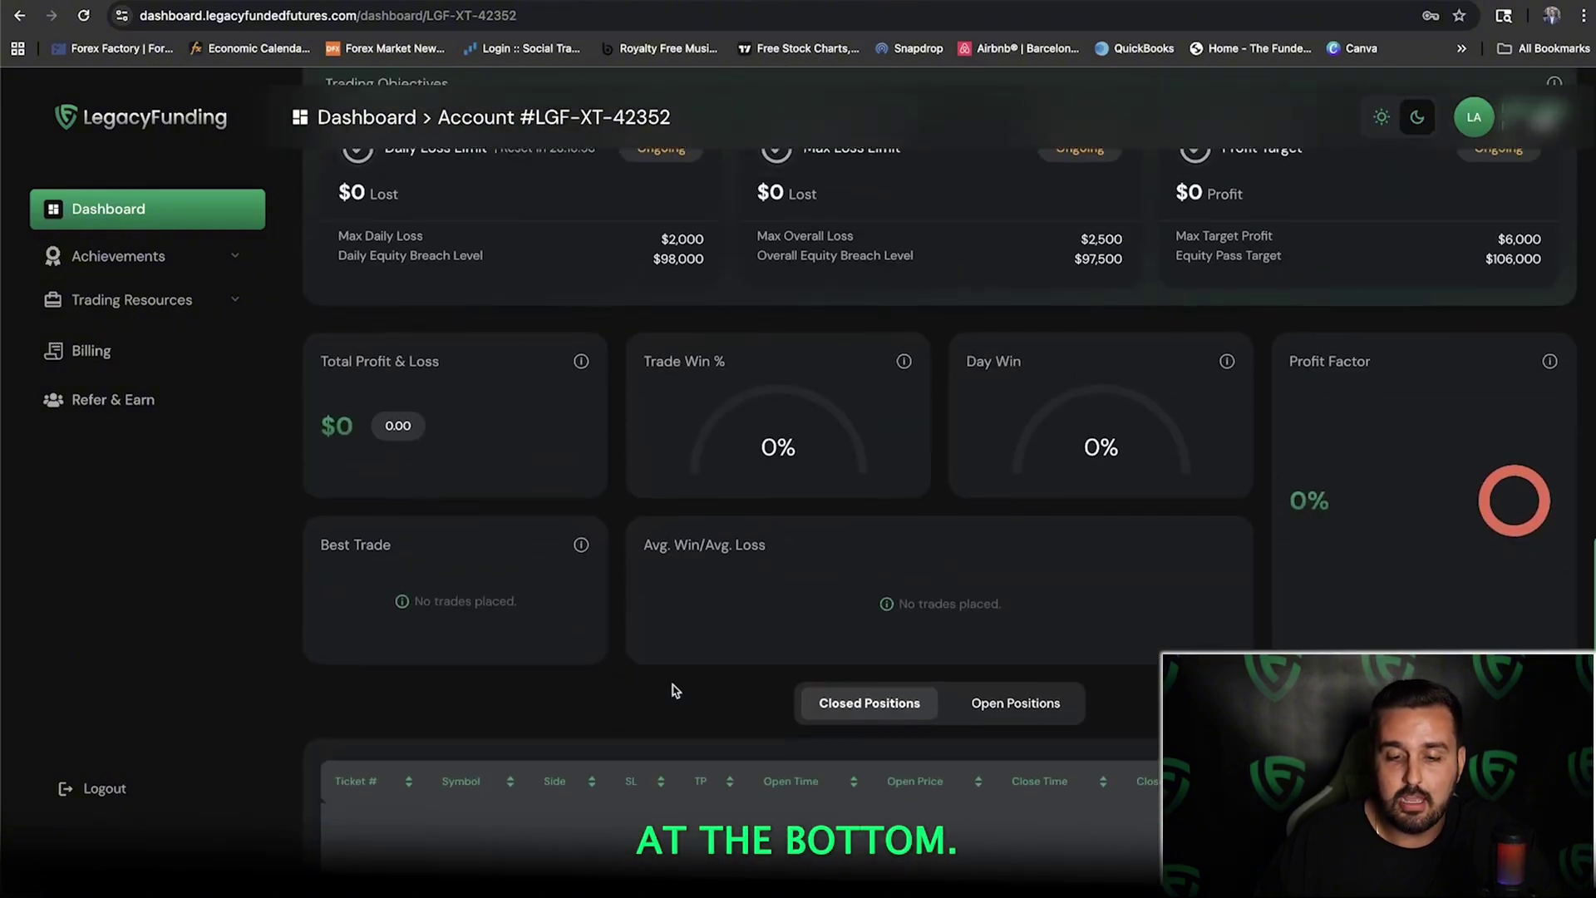
scroll(526, 515, "up", 1)
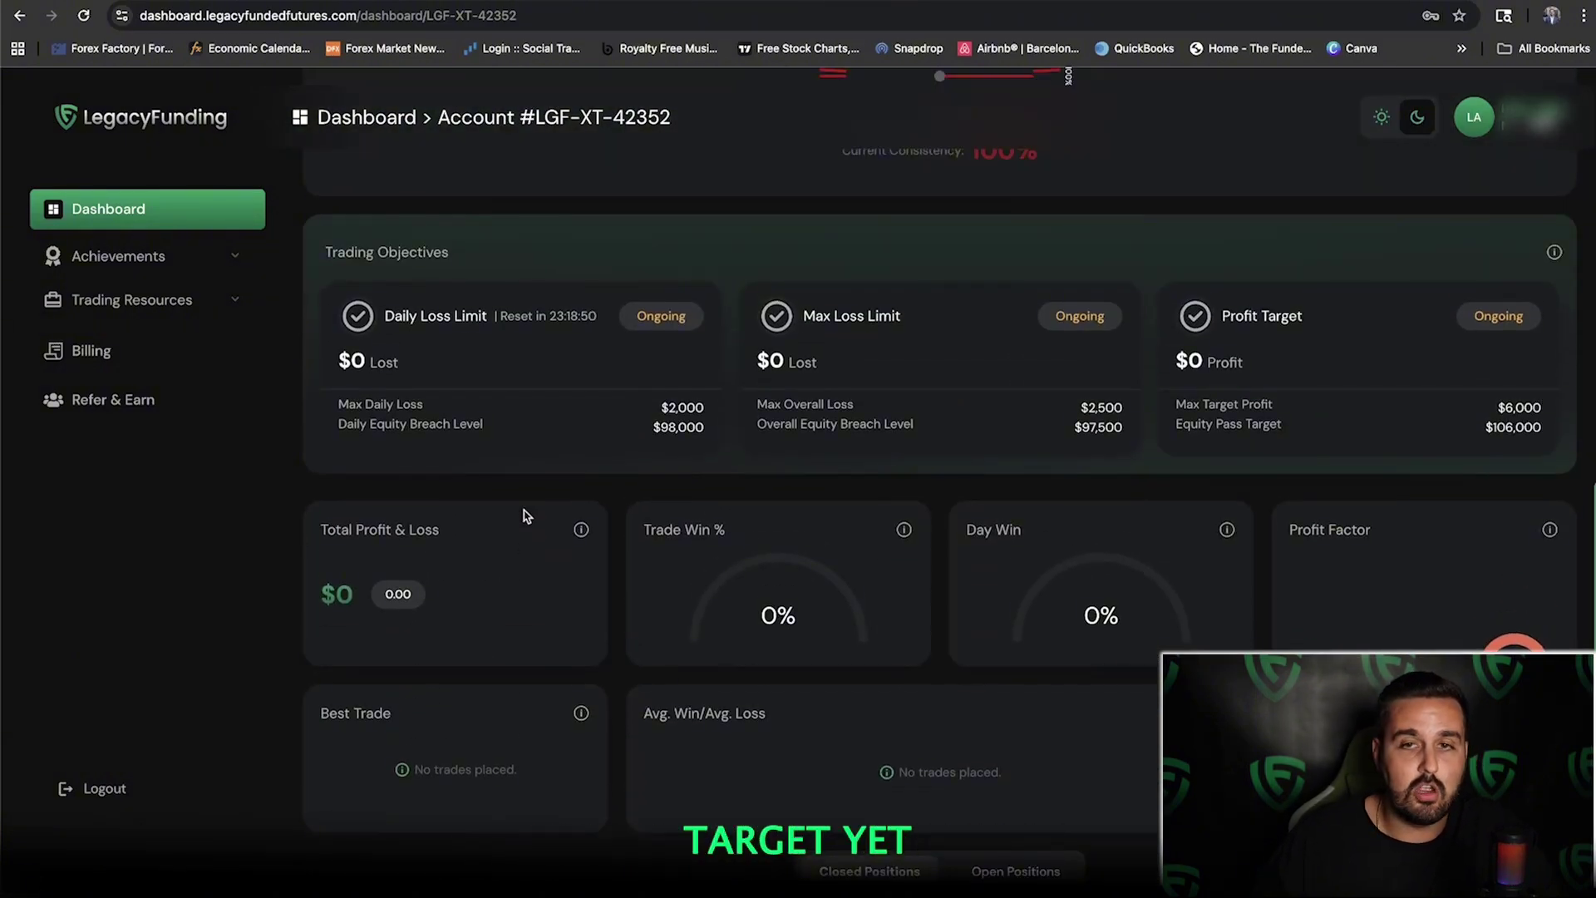
Scroll through the Trading Objectives and return to the main Dashboard overview
scroll(876, 434, "down", 2)
scroll(965, 488, "up", 5)
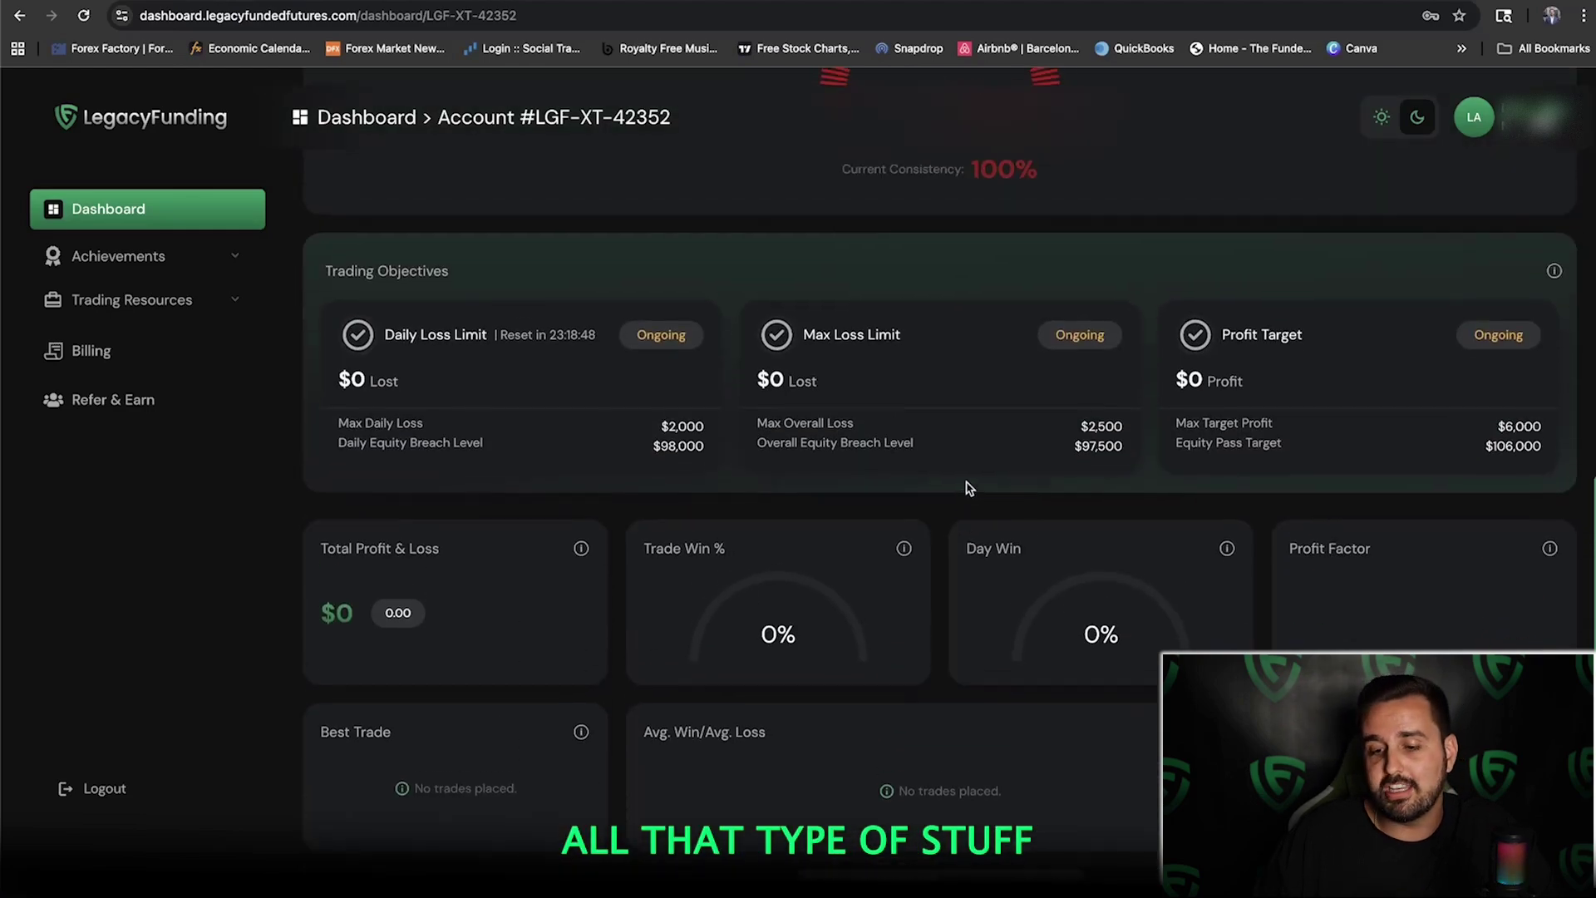
scroll(968, 488, "up", 8)
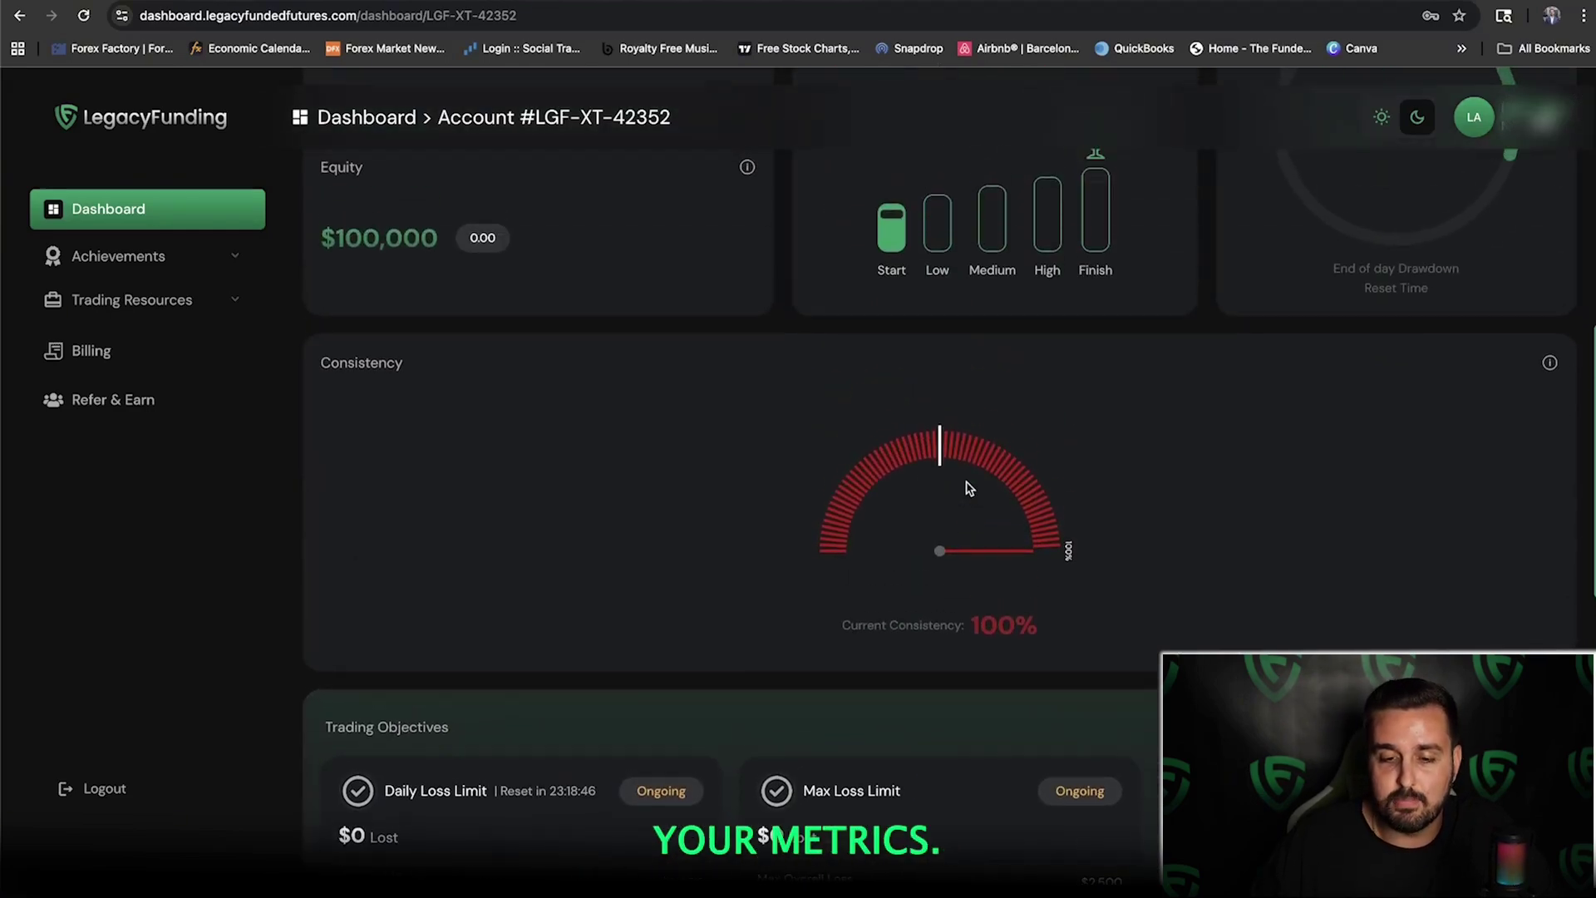
scroll(970, 488, "up", 5)
left_click(174, 218)
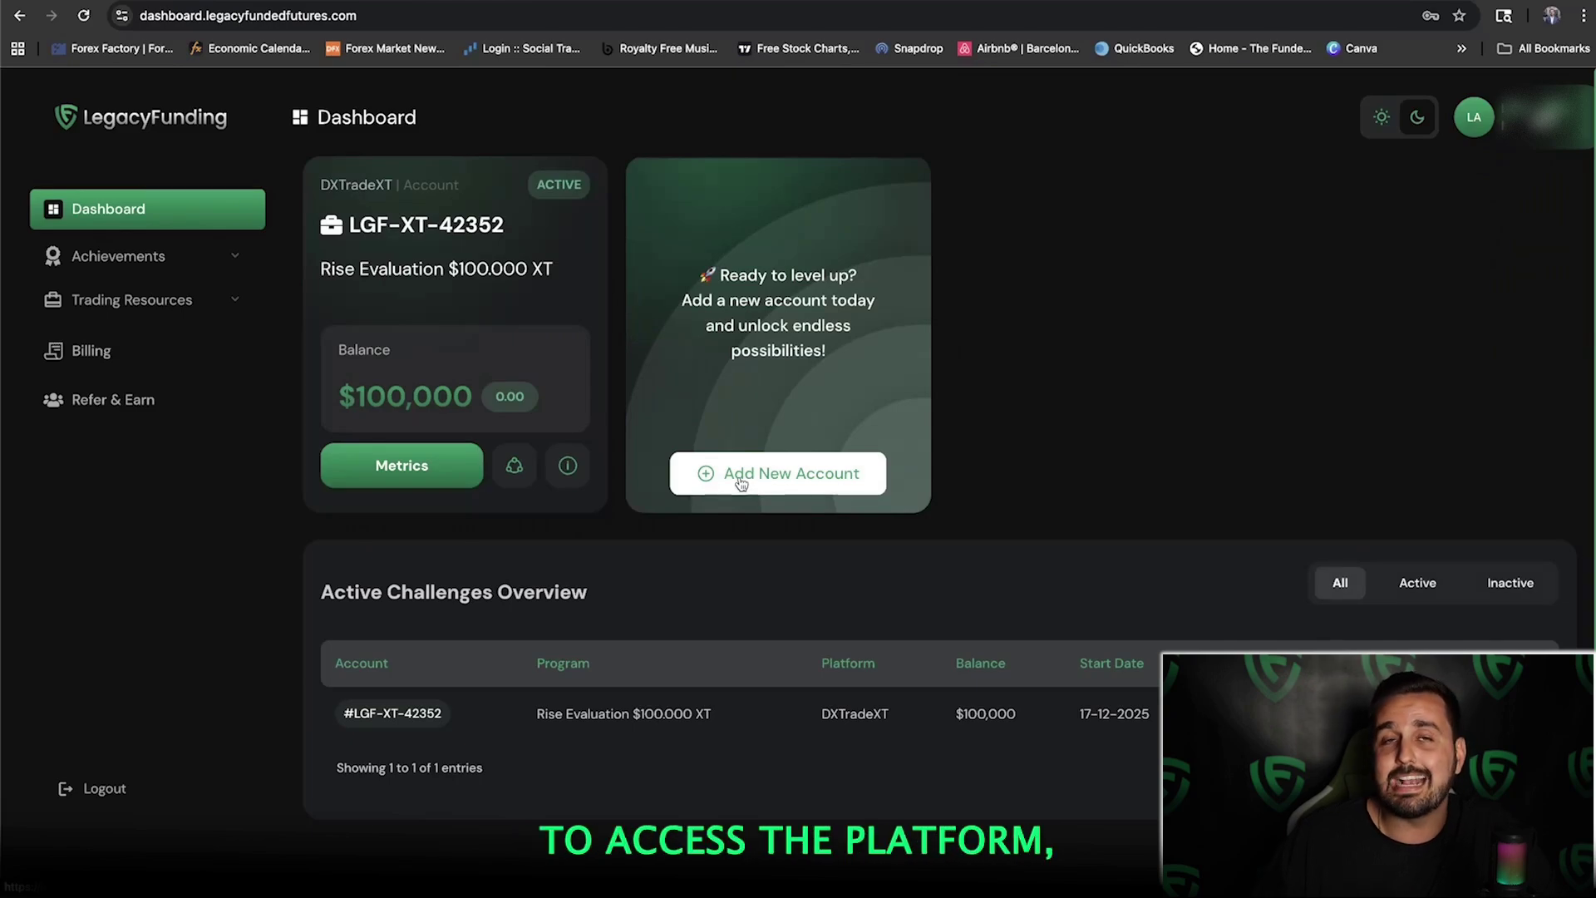
Launch DXtrade from the account credentials, log in with saved details, and close the Positions panel
left_click(570, 469)
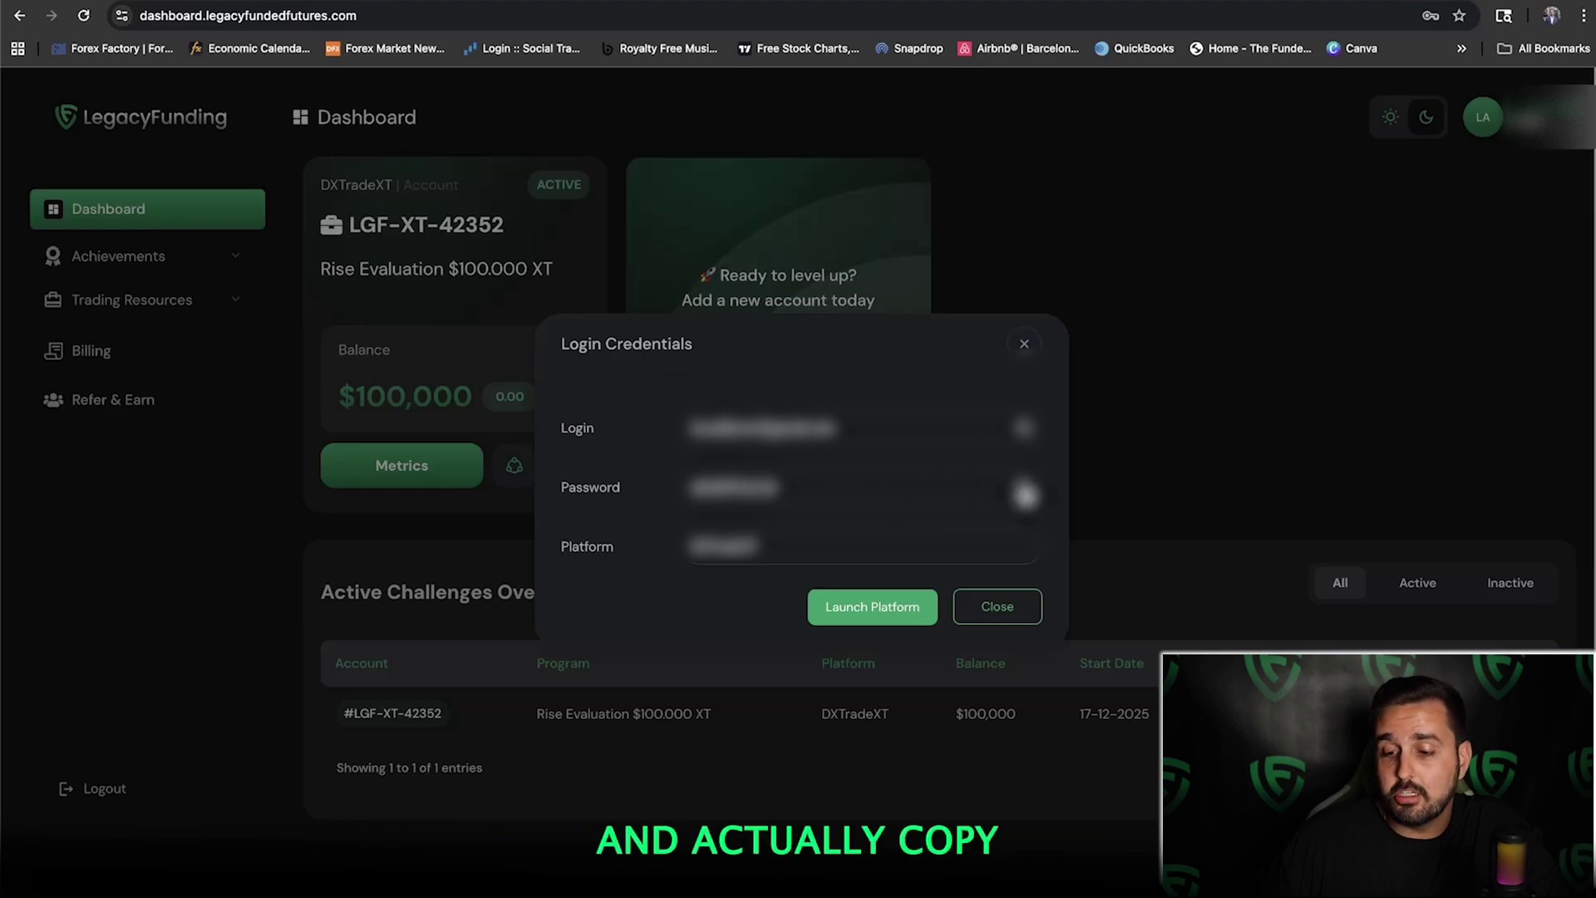
left_click(869, 609)
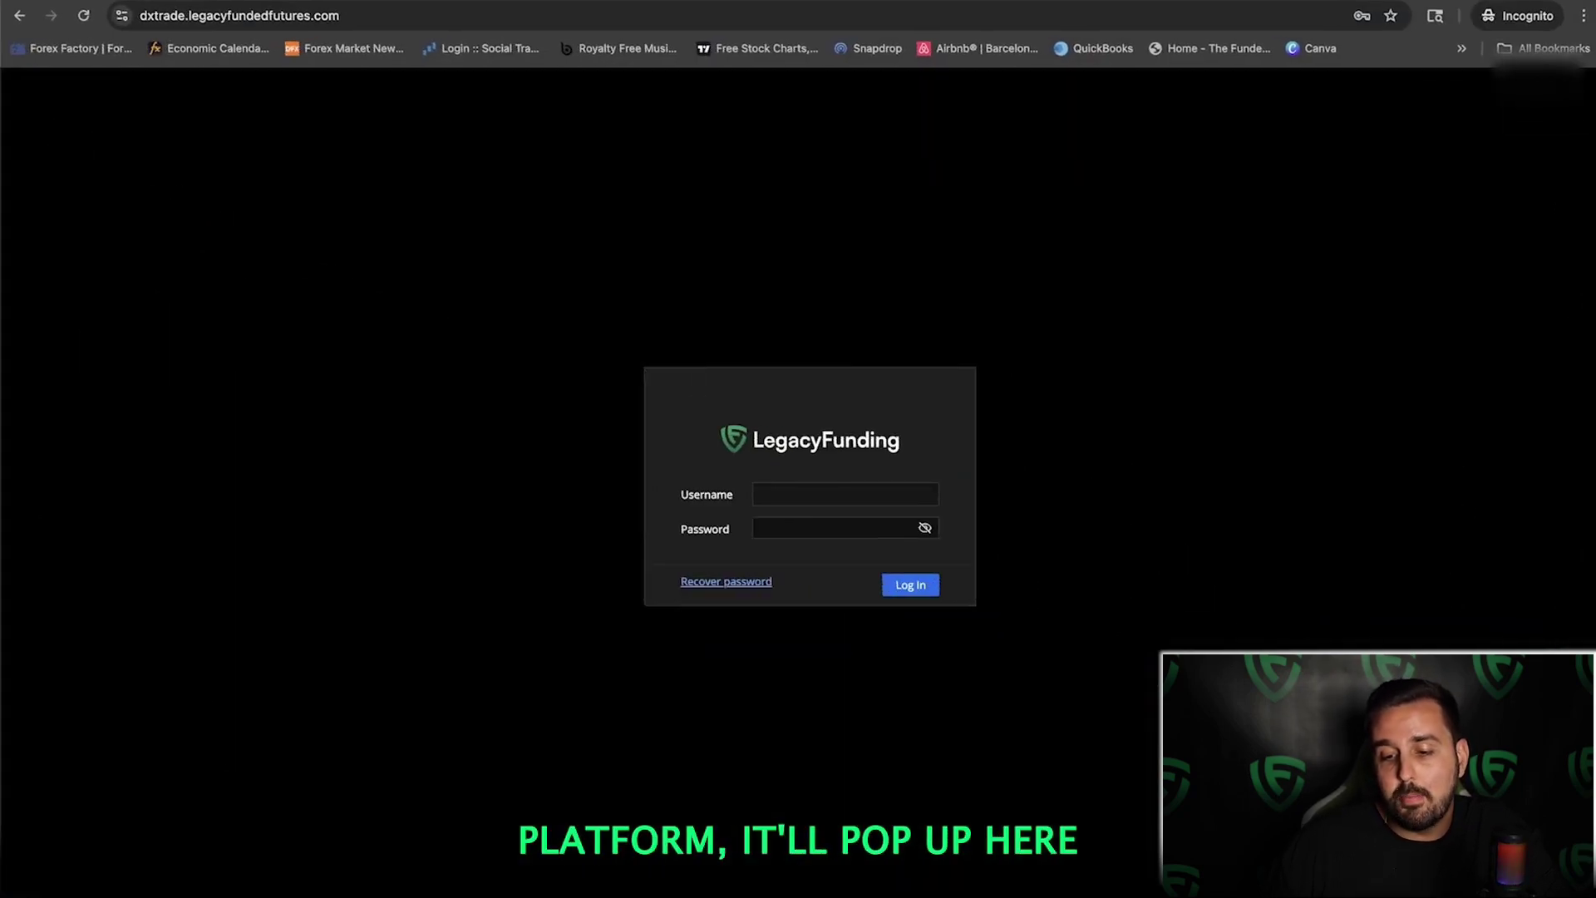
left_click(892, 492)
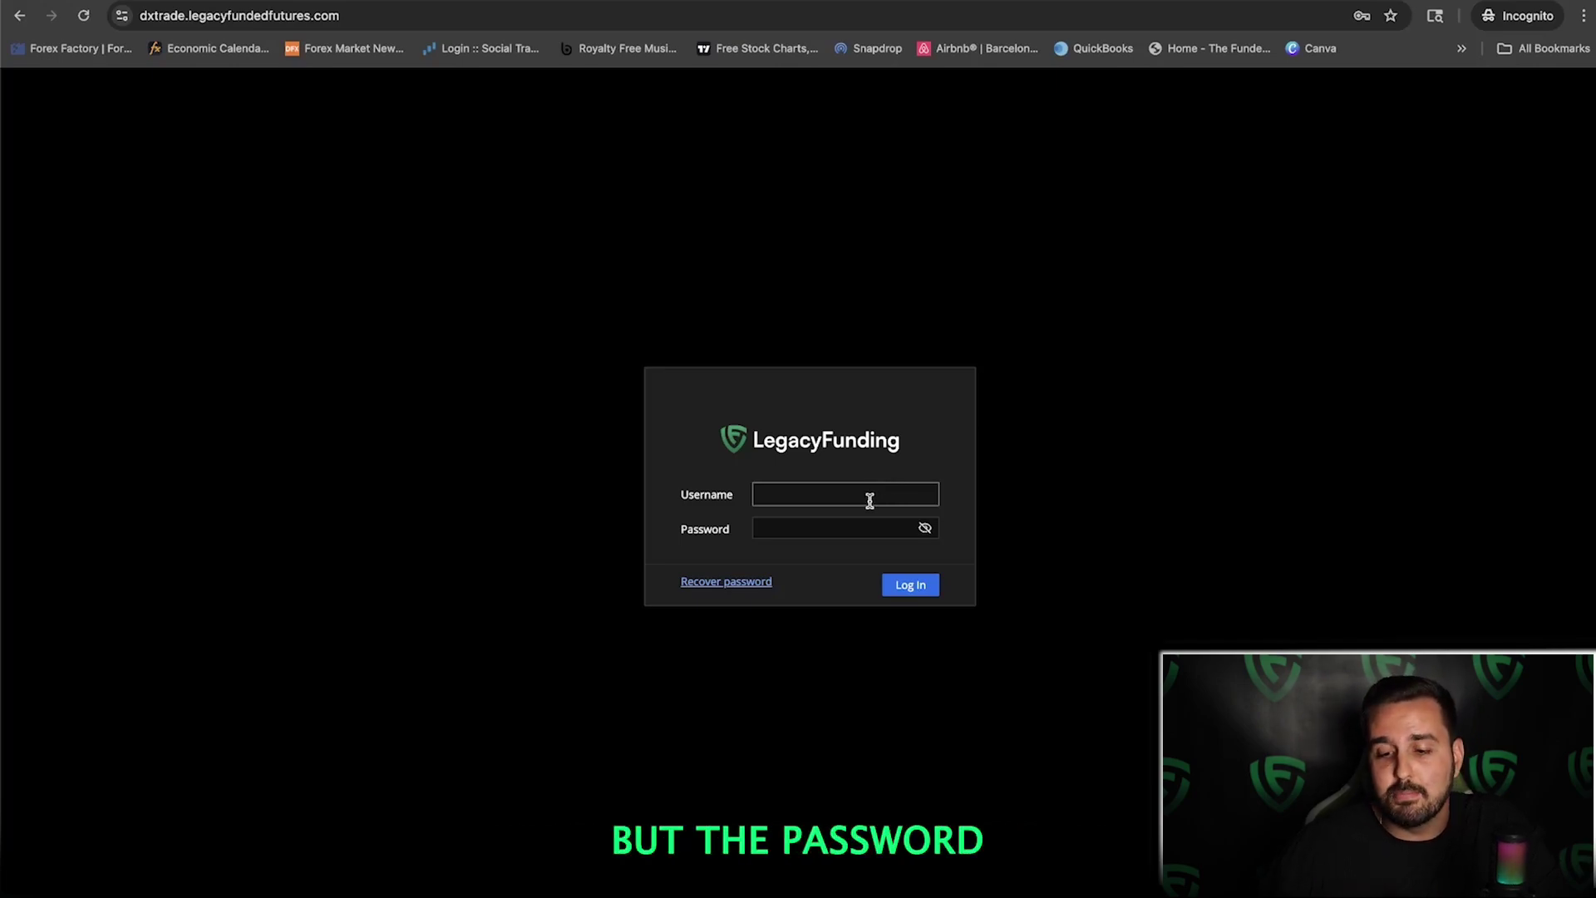
left_click(842, 526)
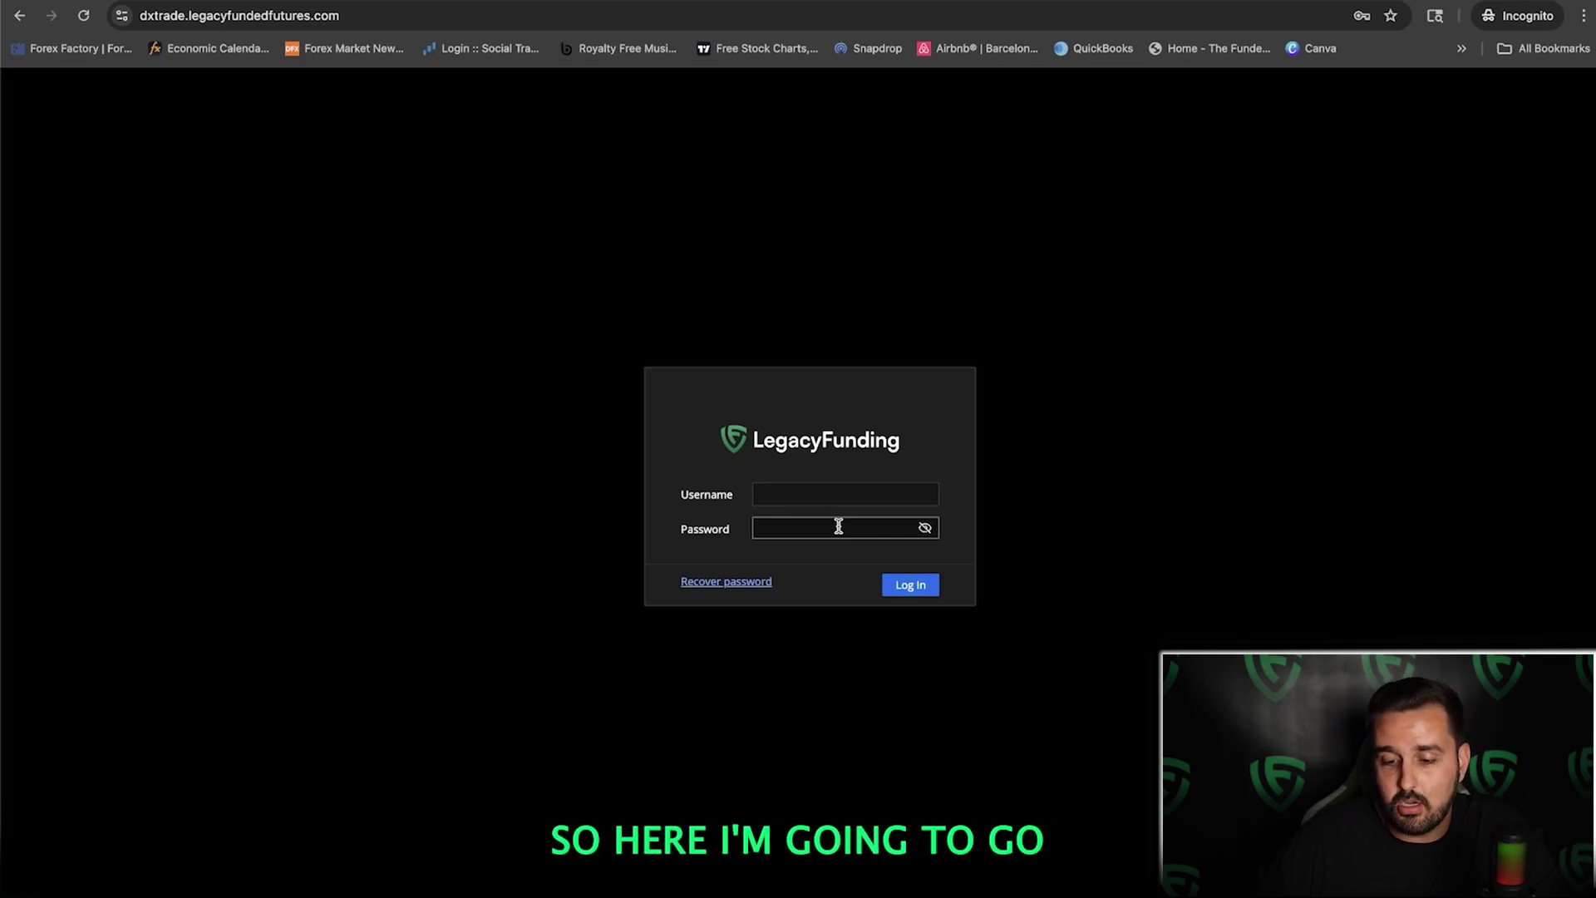
left_click(827, 509)
left_click(881, 539)
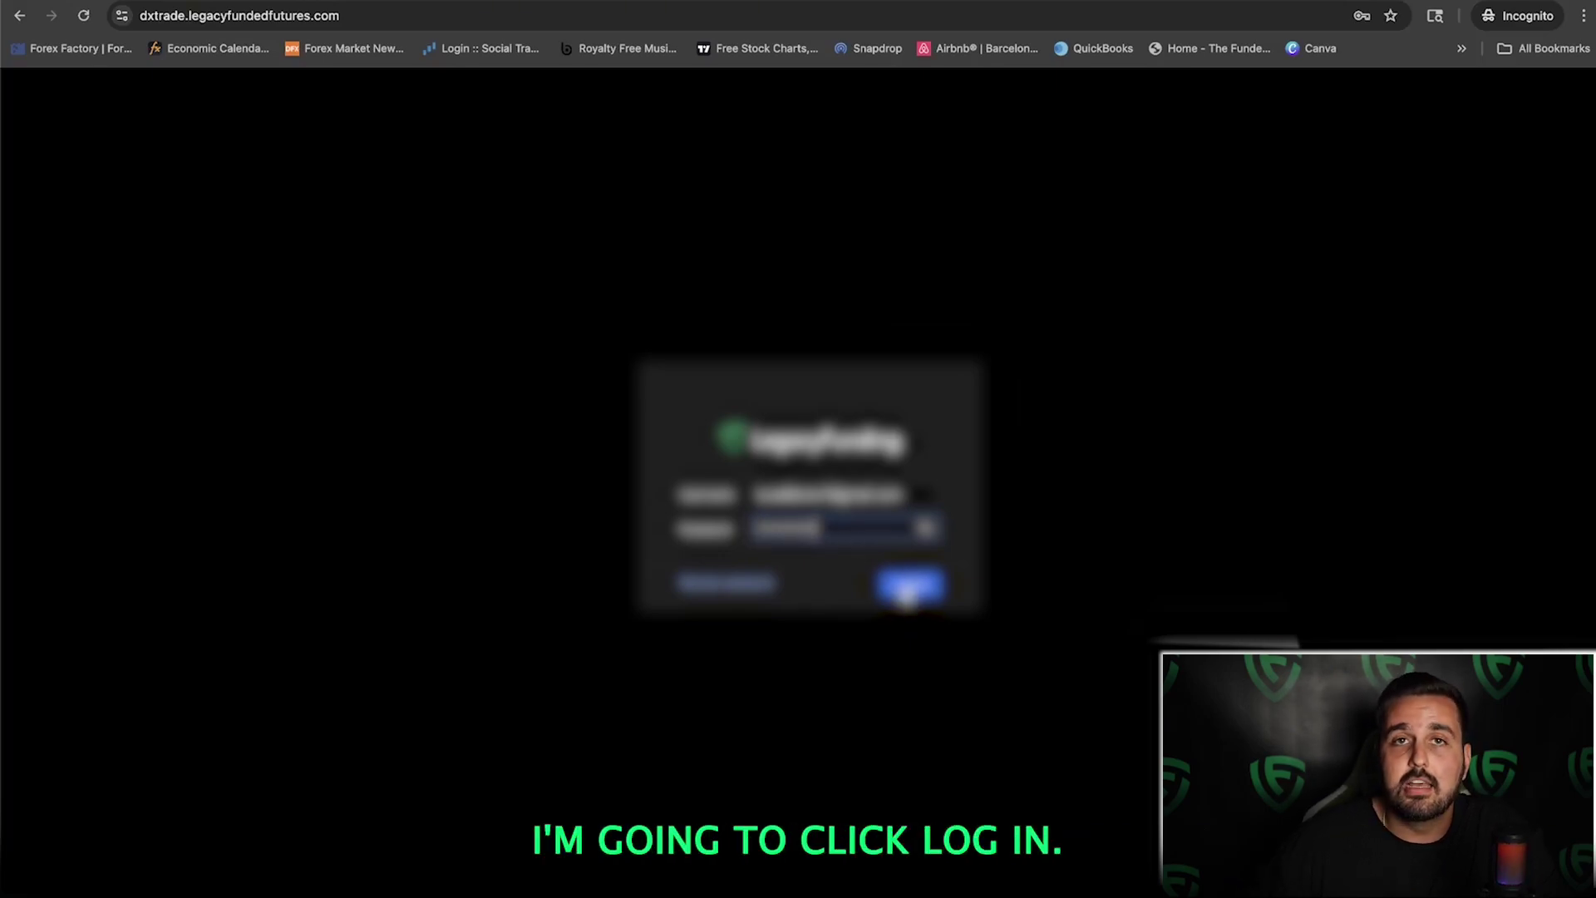
left_click(908, 592)
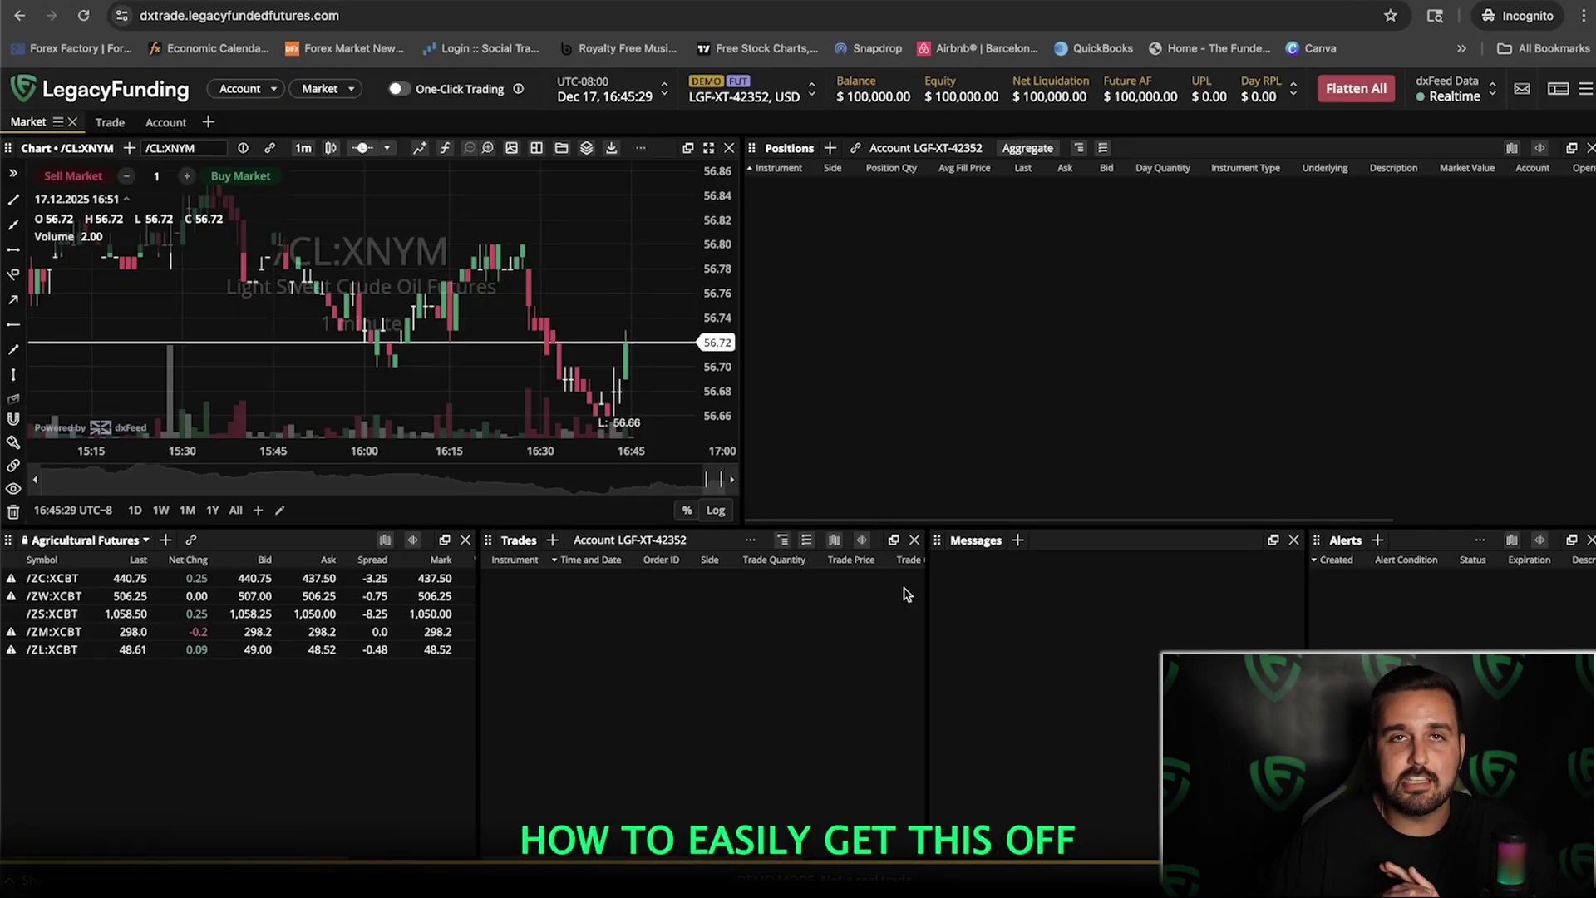
left_click(1590, 148)
Close the Alerts, Messages and Agricultural Futures panels and switch on One-Click Trading
left_click(1590, 540)
left_click(1590, 540)
left_click(1590, 539)
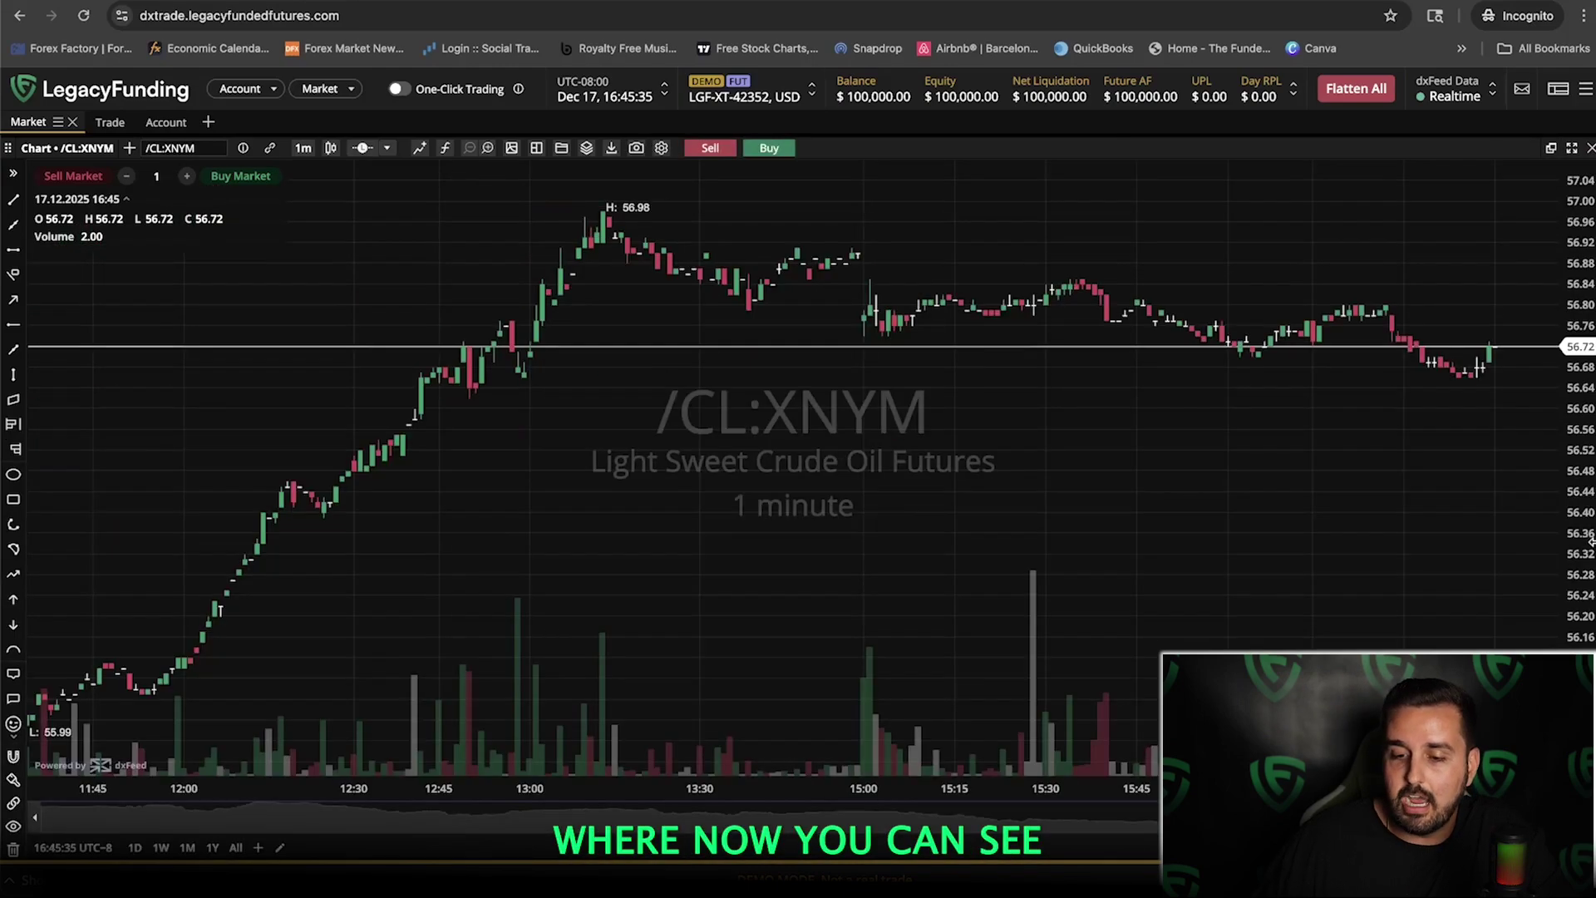
left_click_drag(1225, 427, 1168, 452)
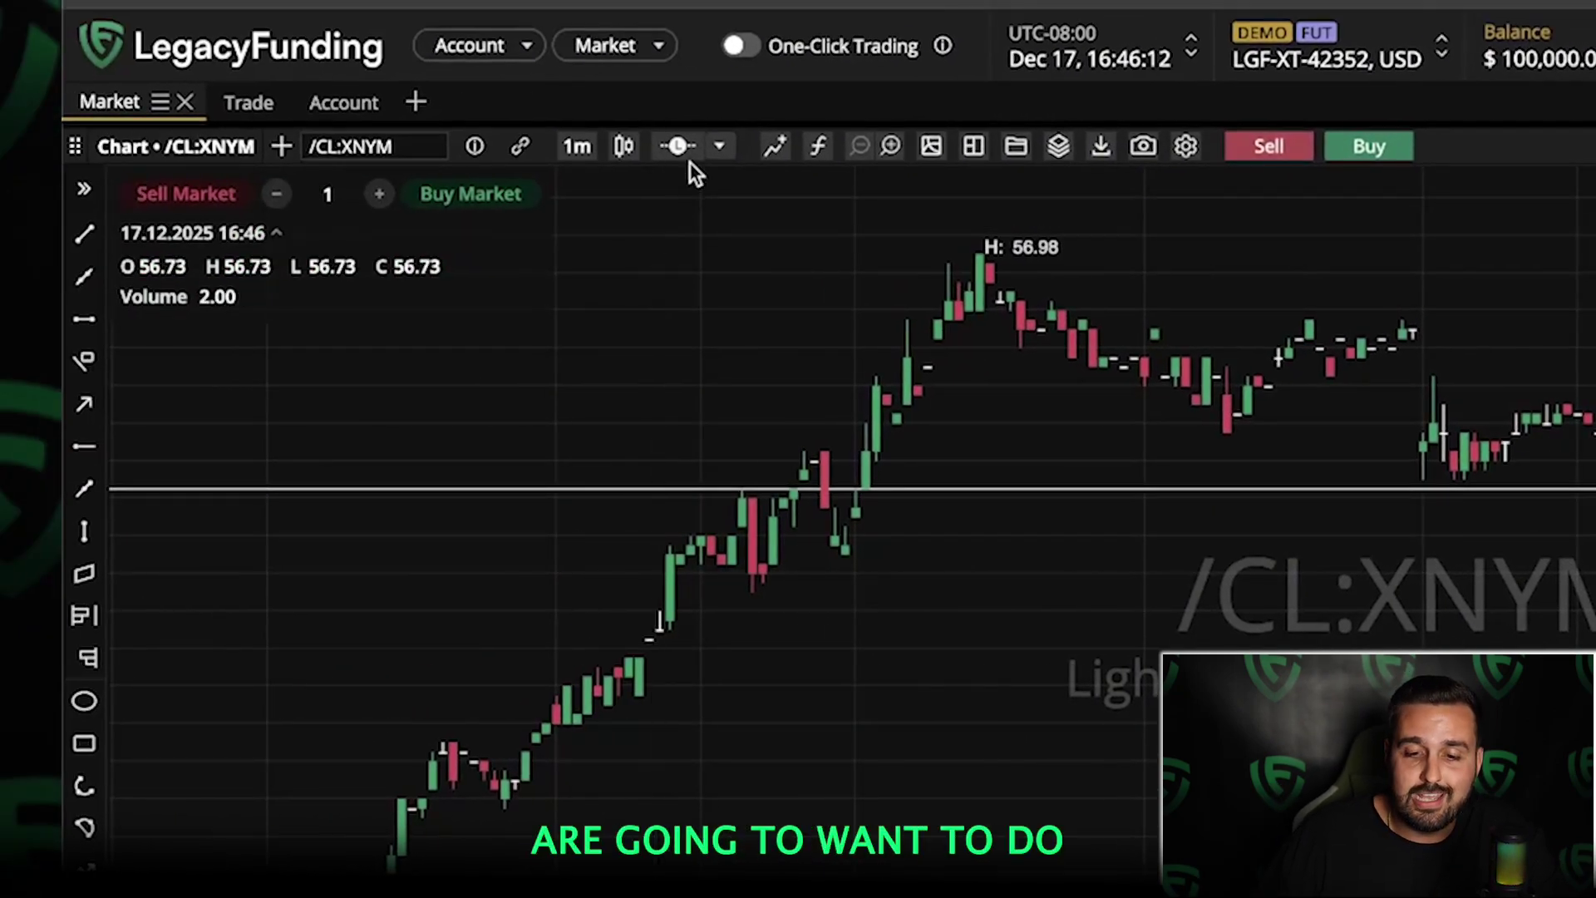
left_click(740, 46)
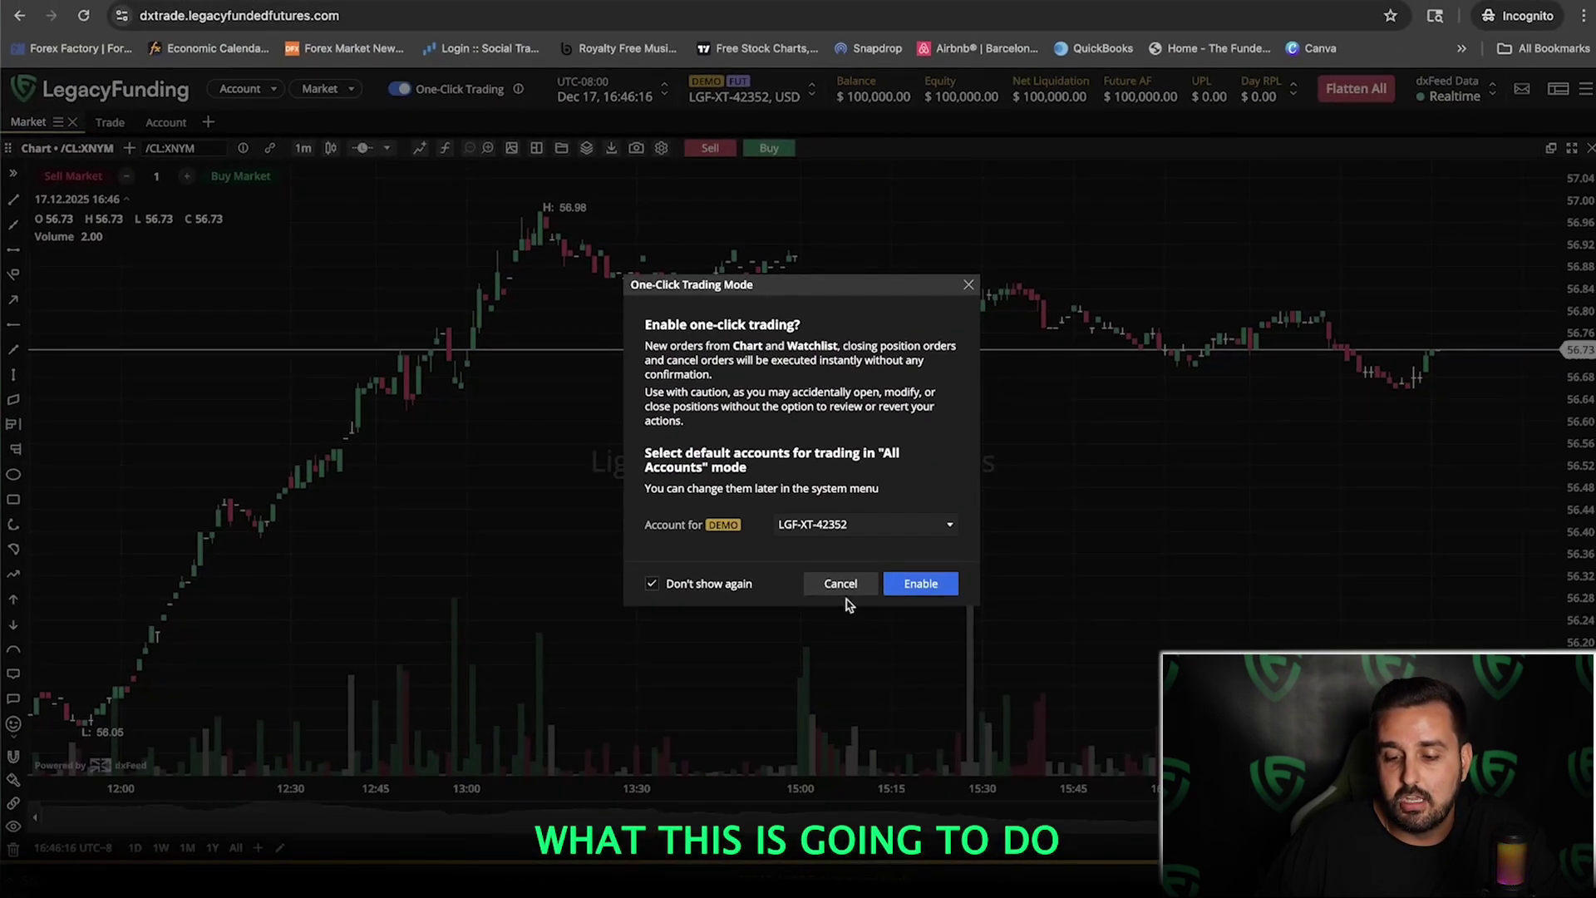
Confirm enabling One-Click Trading Mode for the demo account
left_click(908, 591)
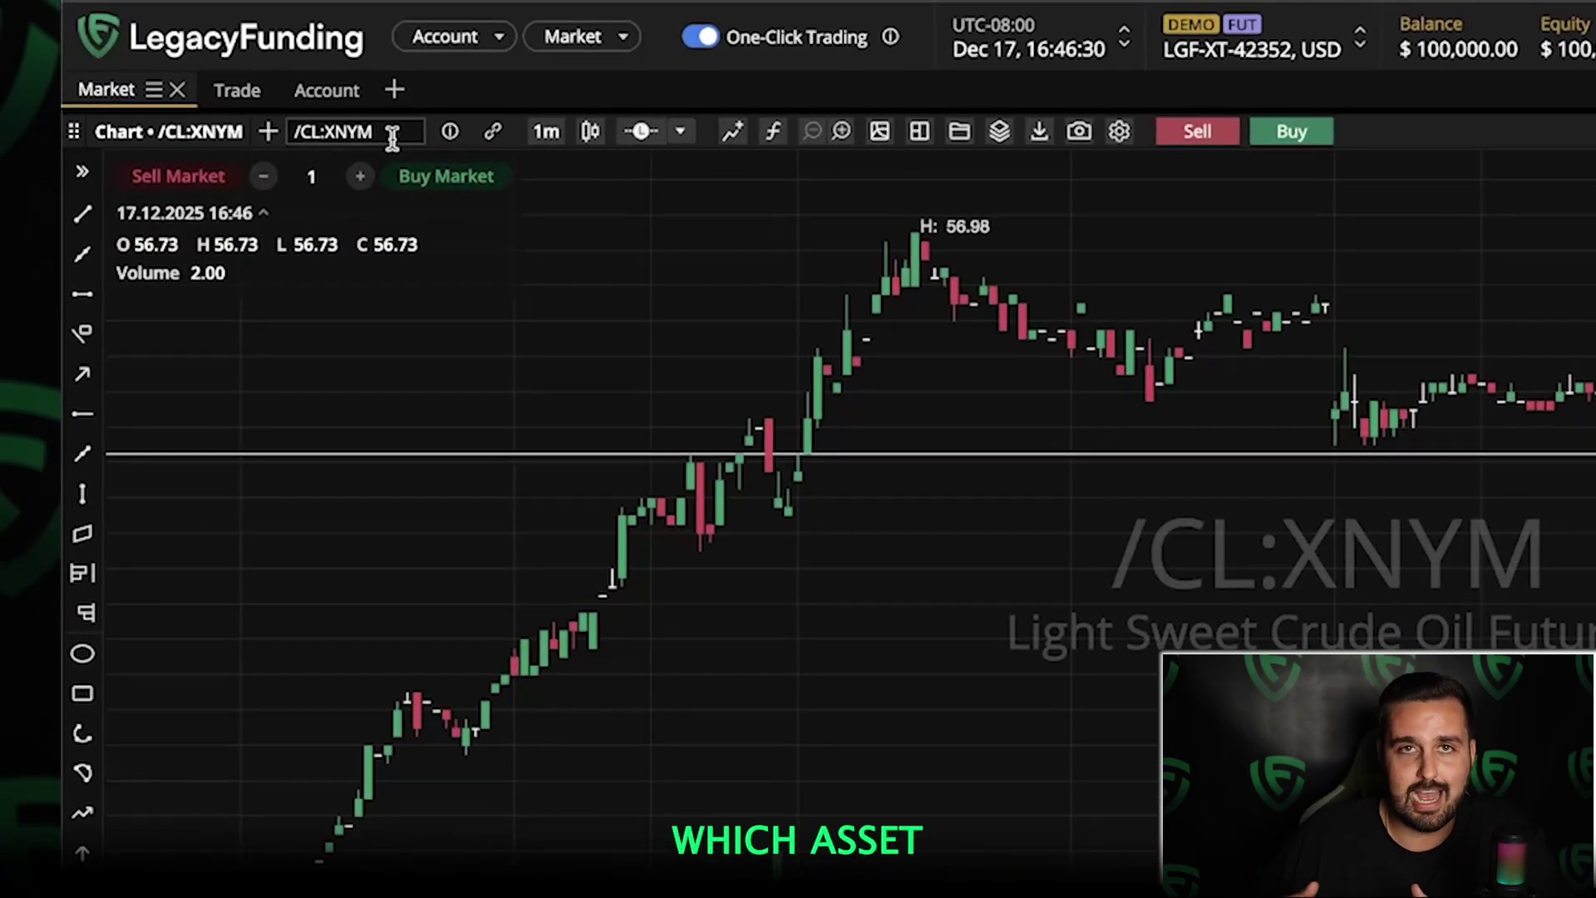
Replace the chart symbol /CL:XNYM with nq and select /NQ:XCME from the results
left_click(392, 133)
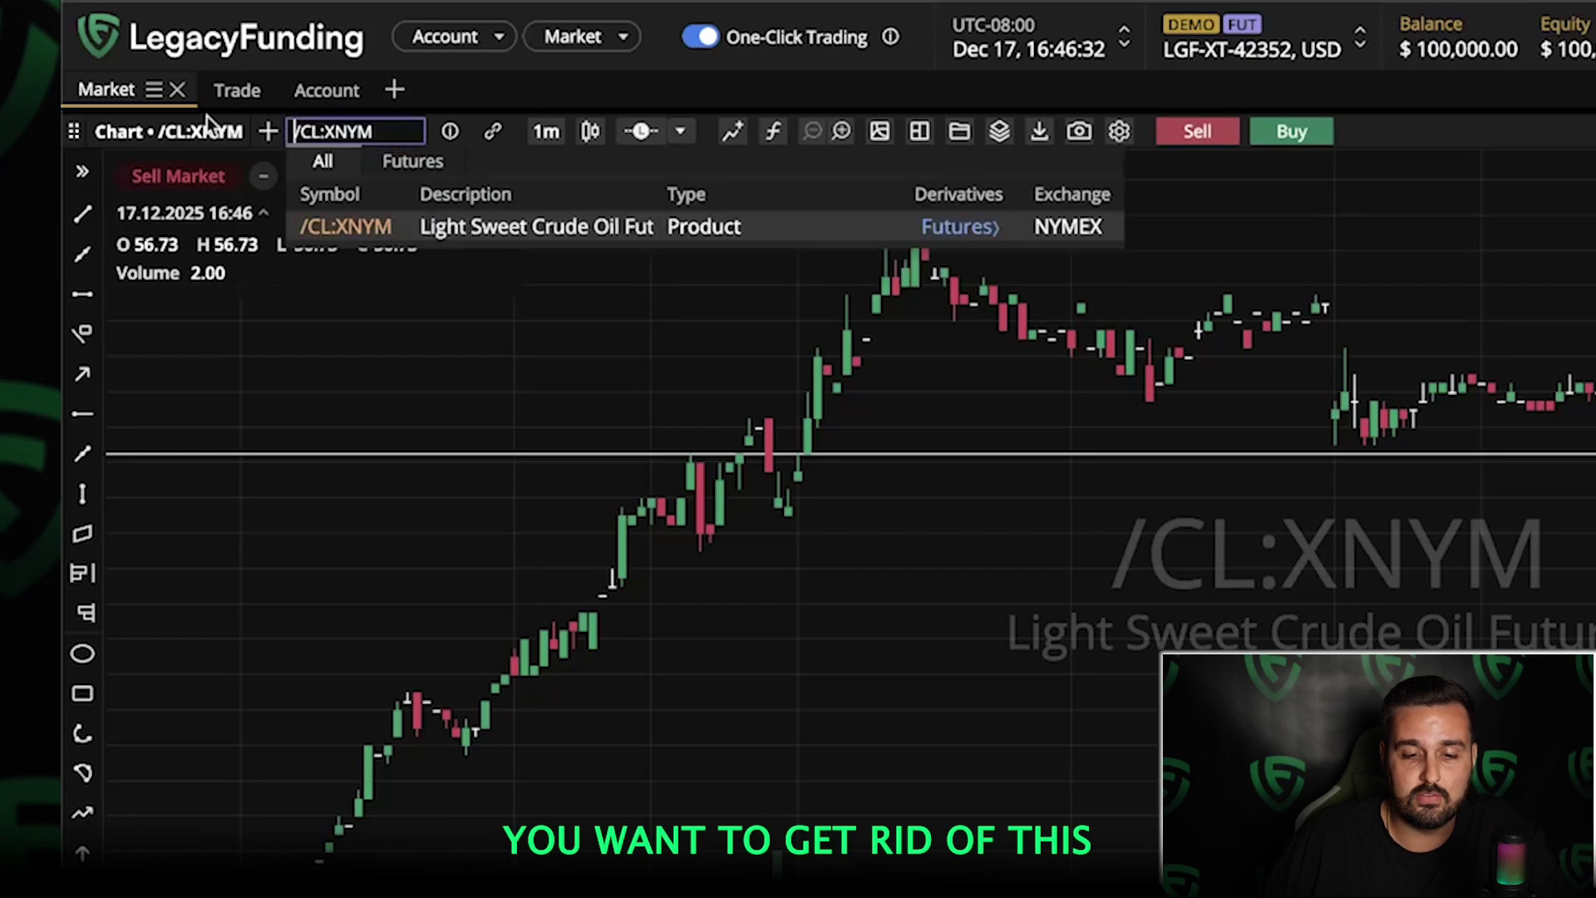
left_click_drag(370, 133, 240, 140)
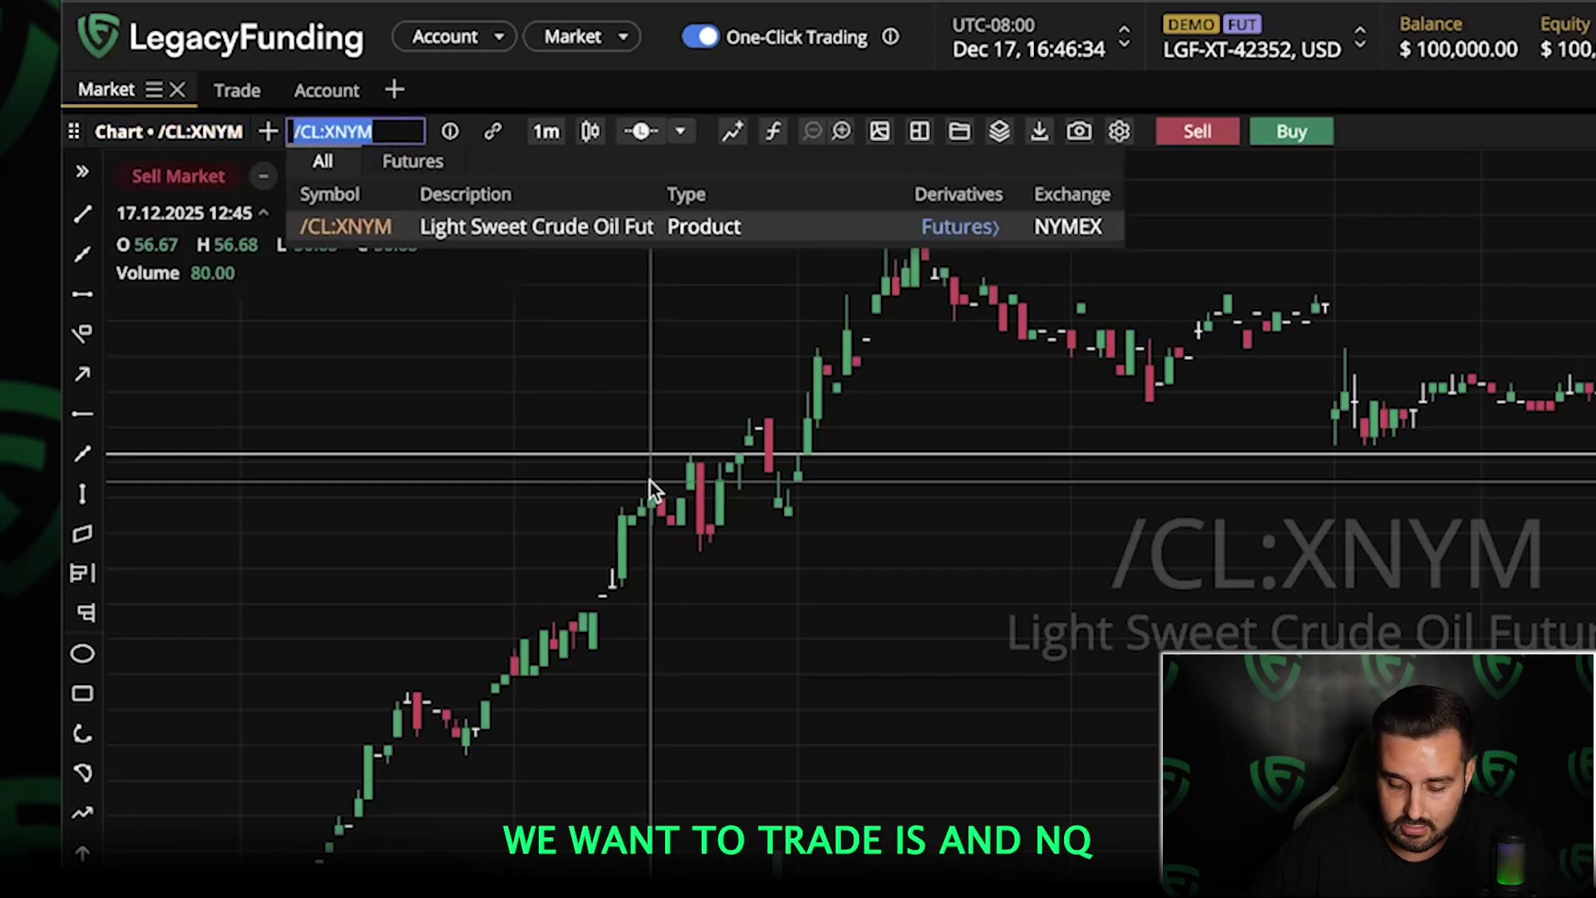
type("nq")
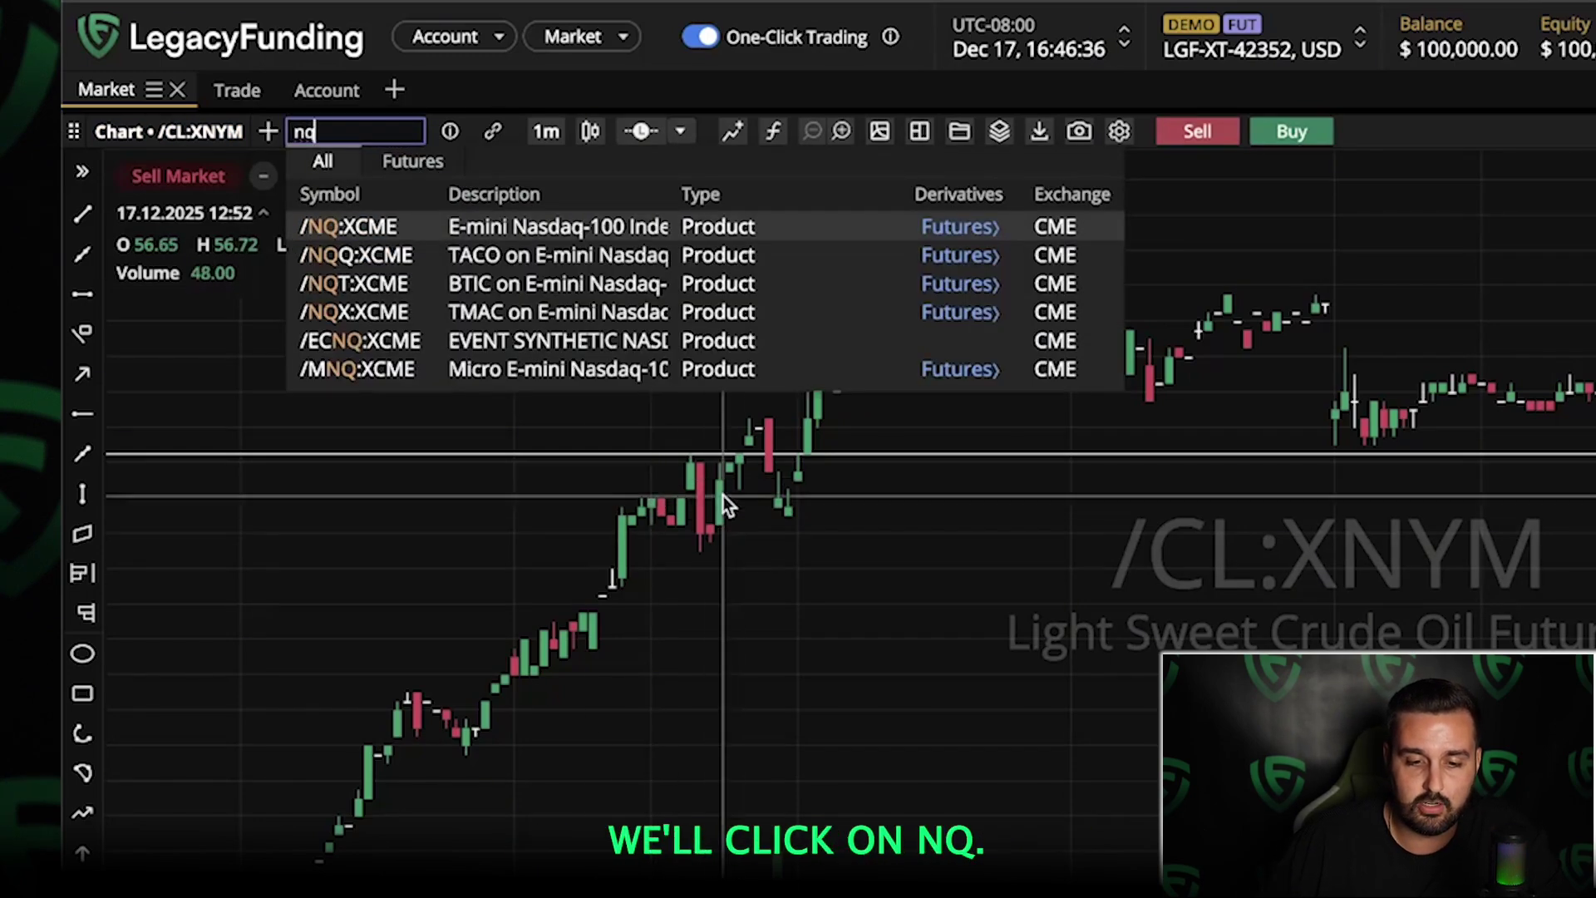
left_click(509, 230)
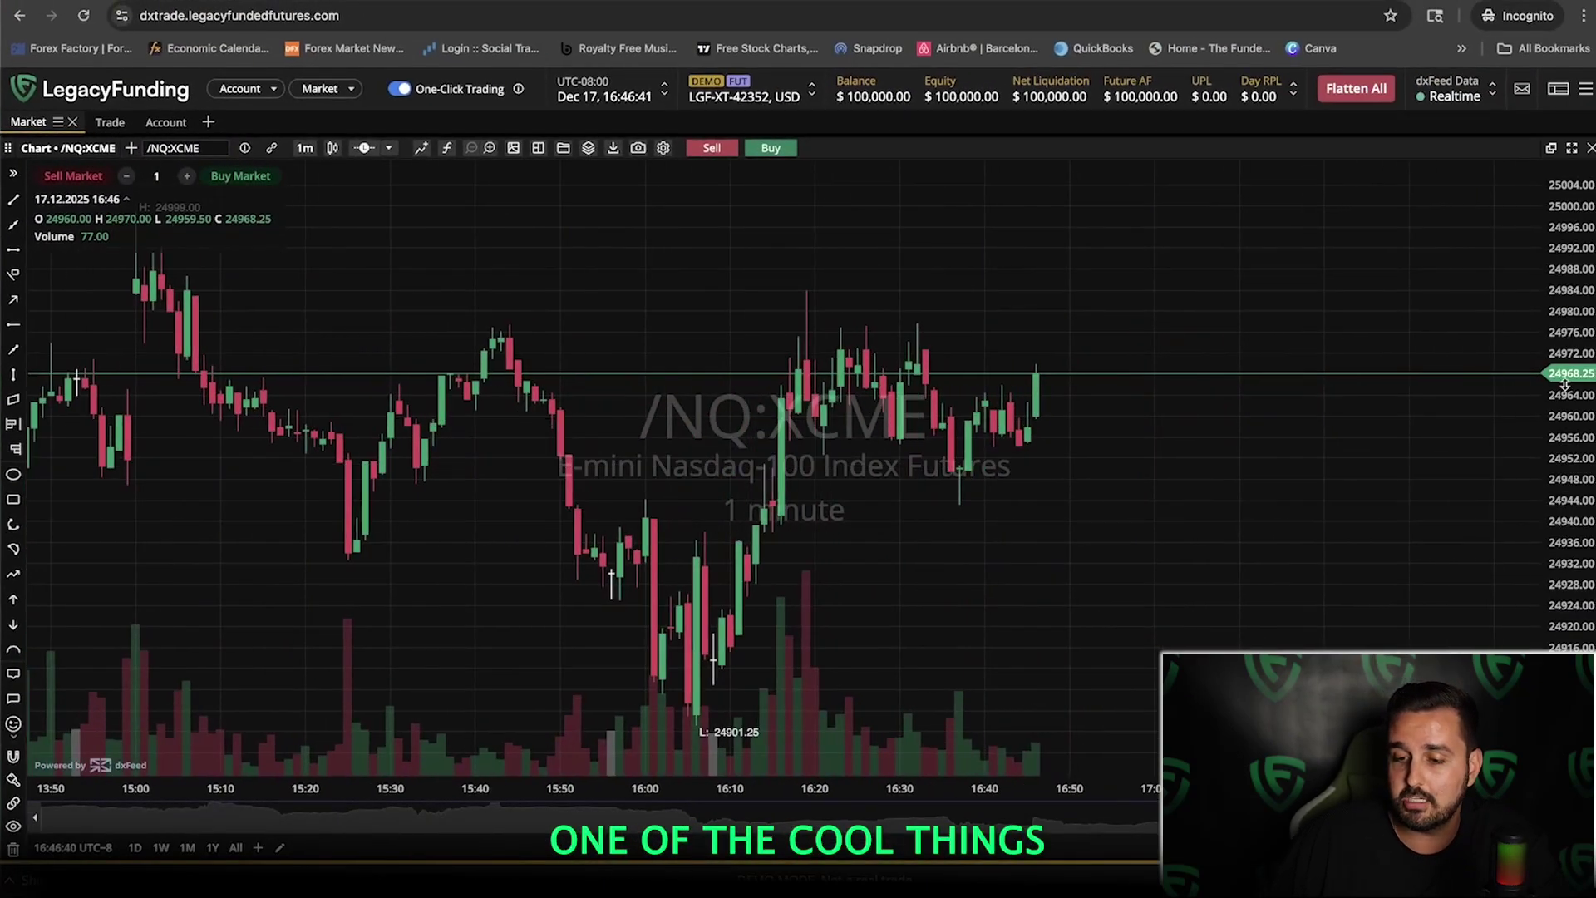
right_click(1141, 370)
left_click(1155, 737)
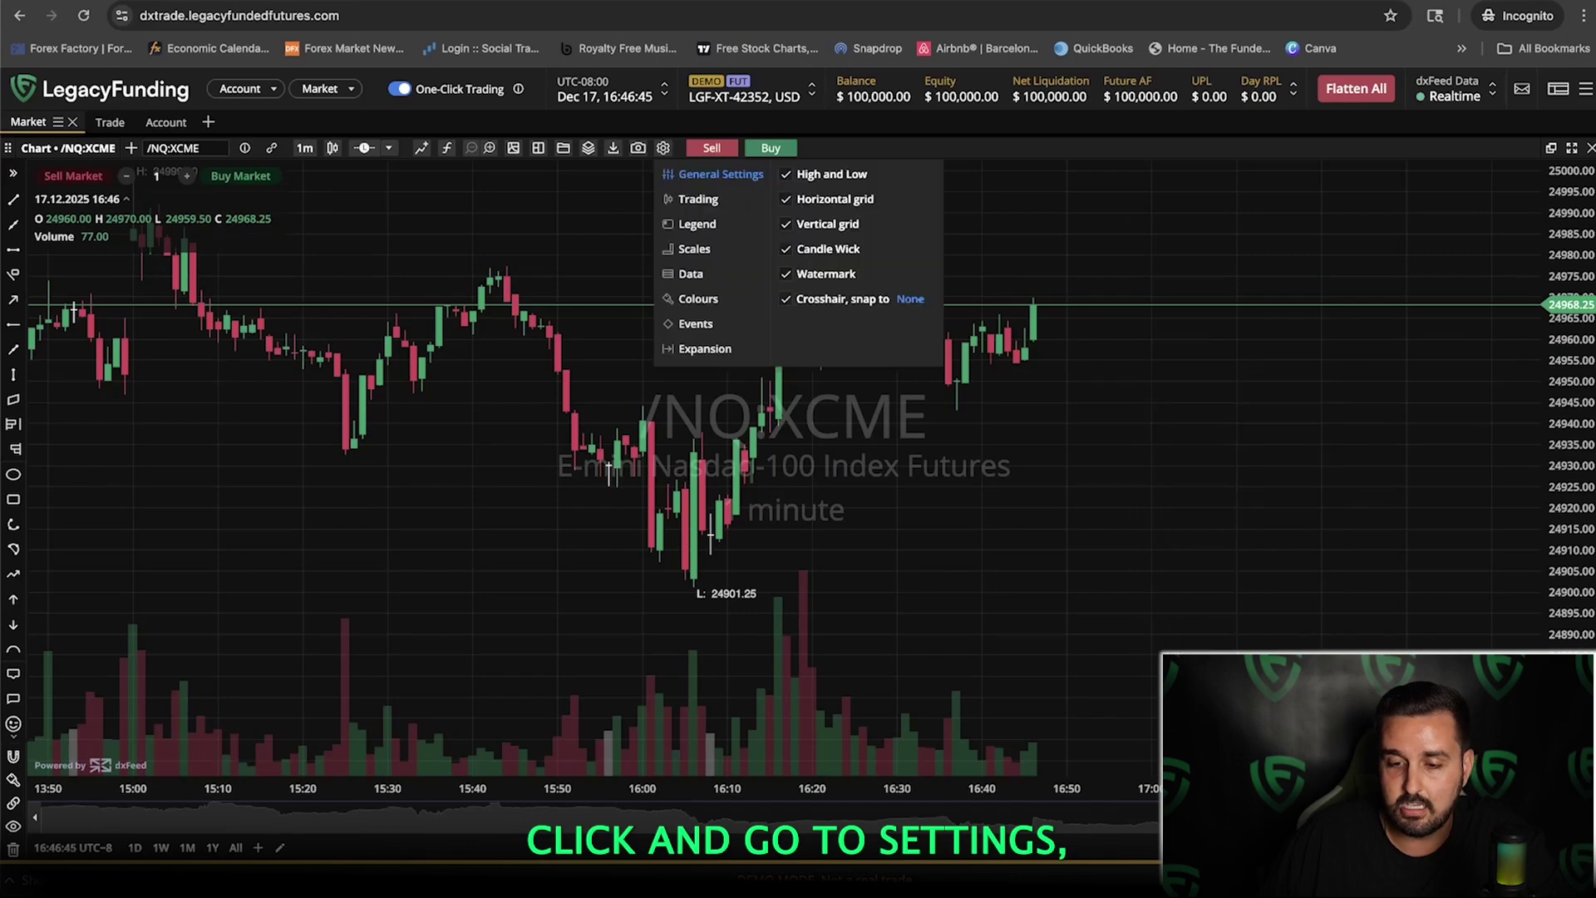
left_click(792, 276)
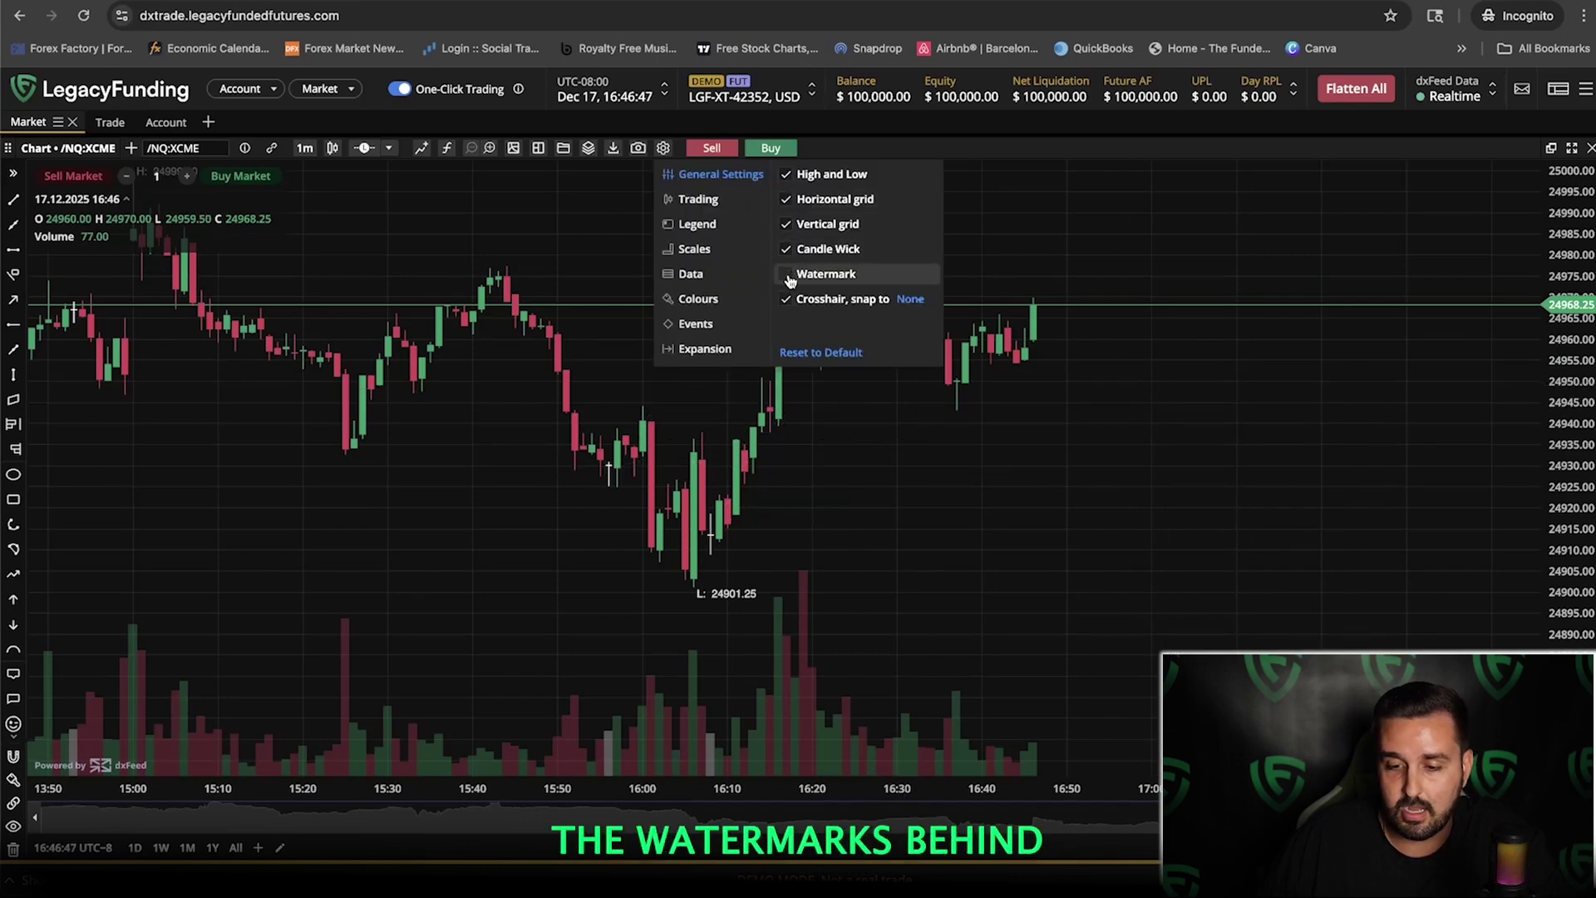
left_click(787, 251)
left_click(785, 223)
left_click(785, 199)
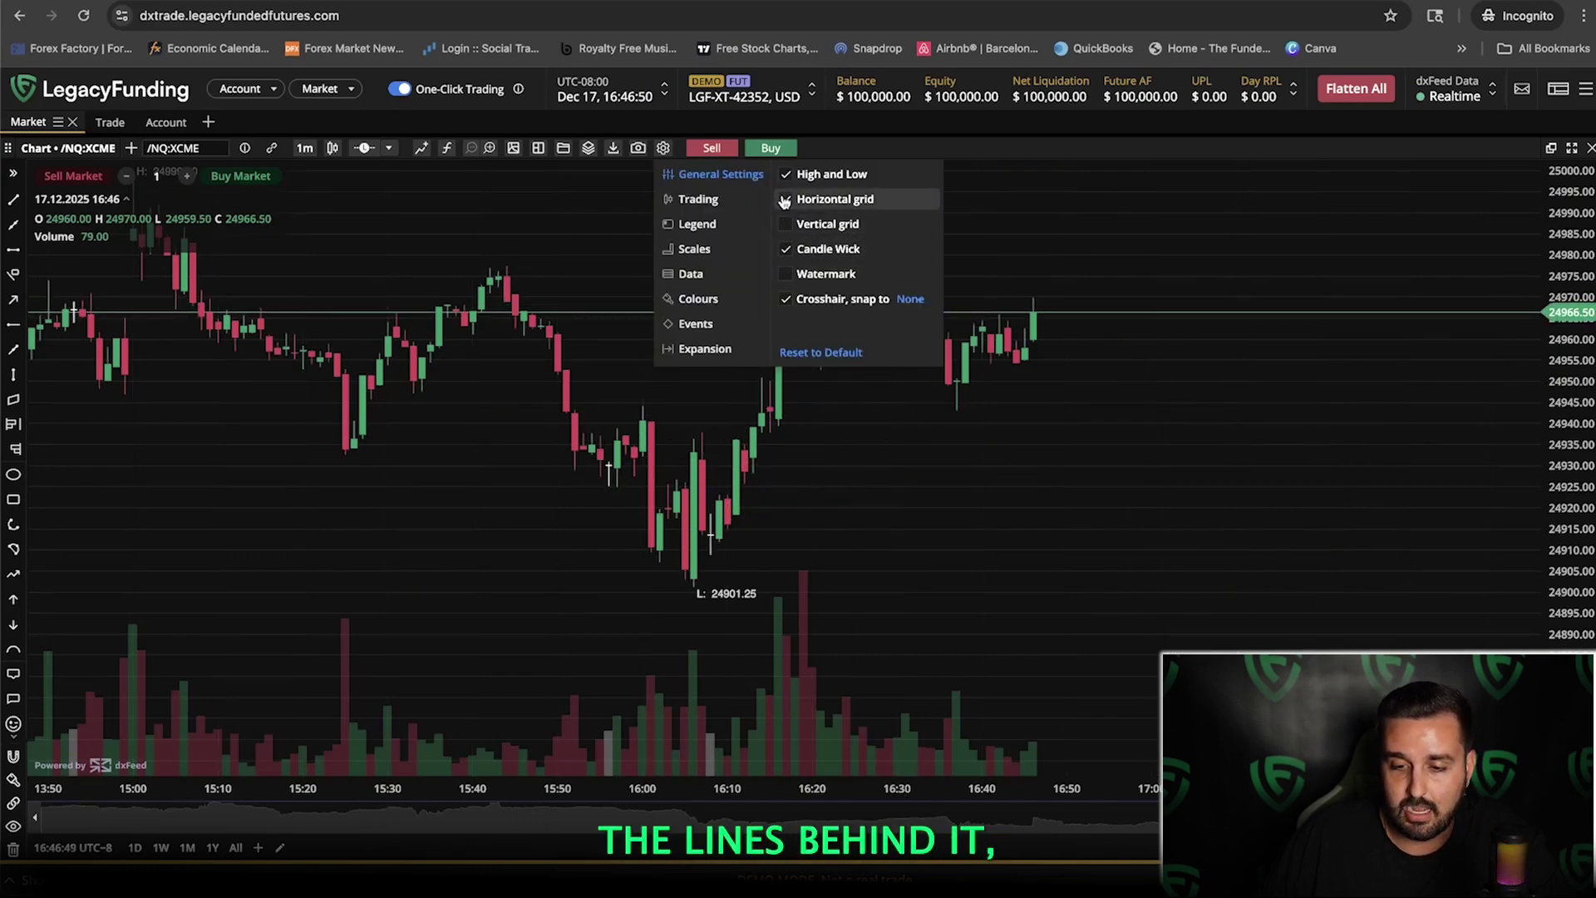
left_click(707, 300)
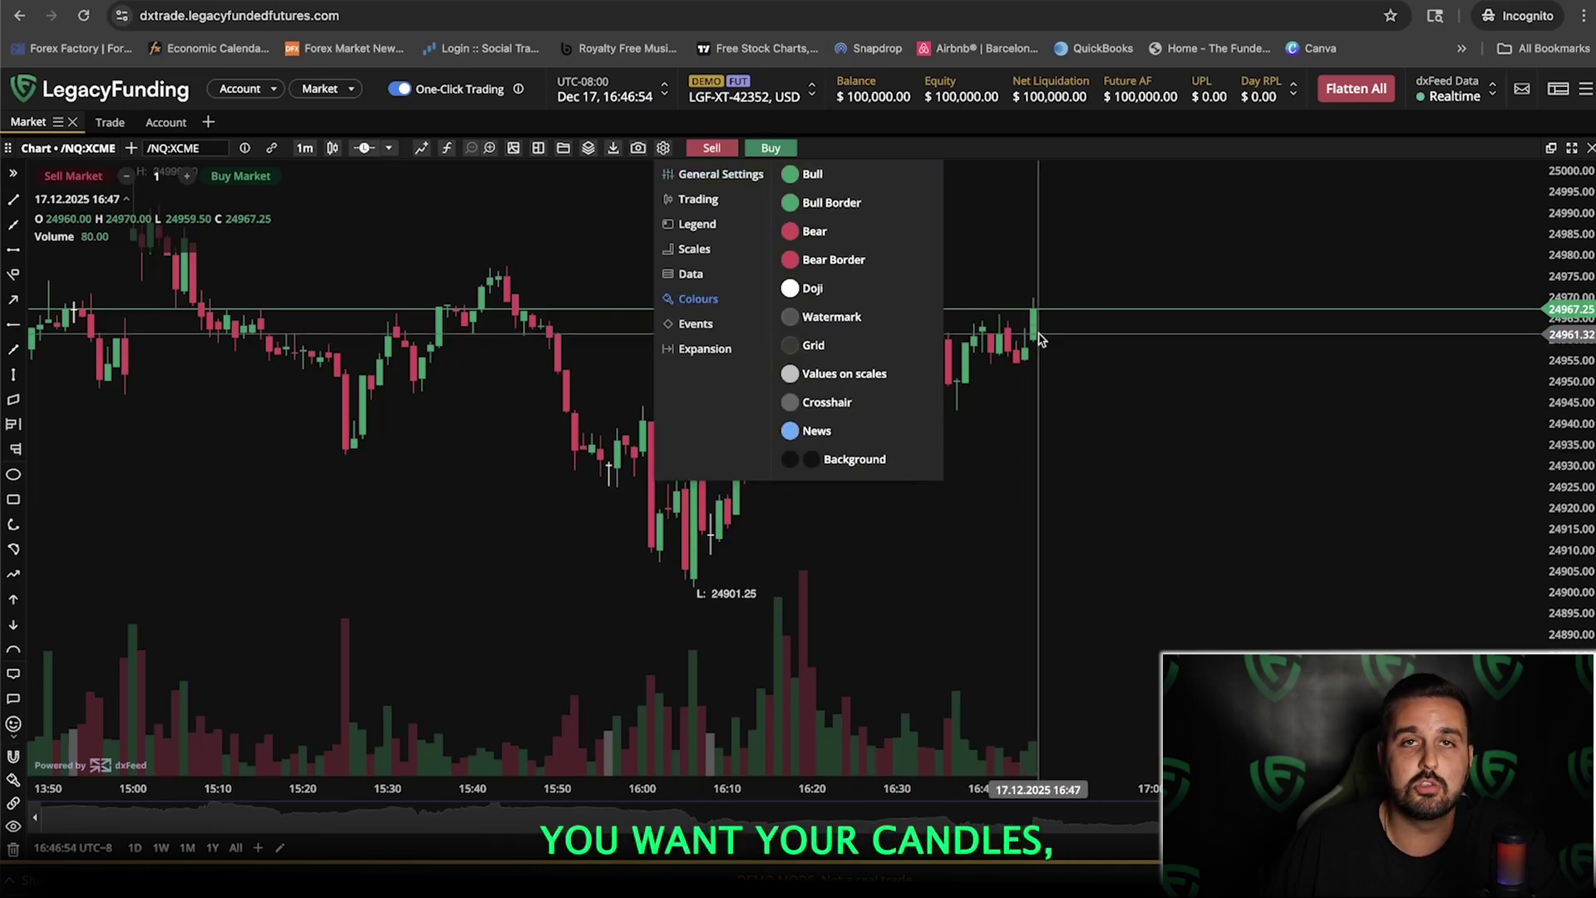
left_click(953, 419)
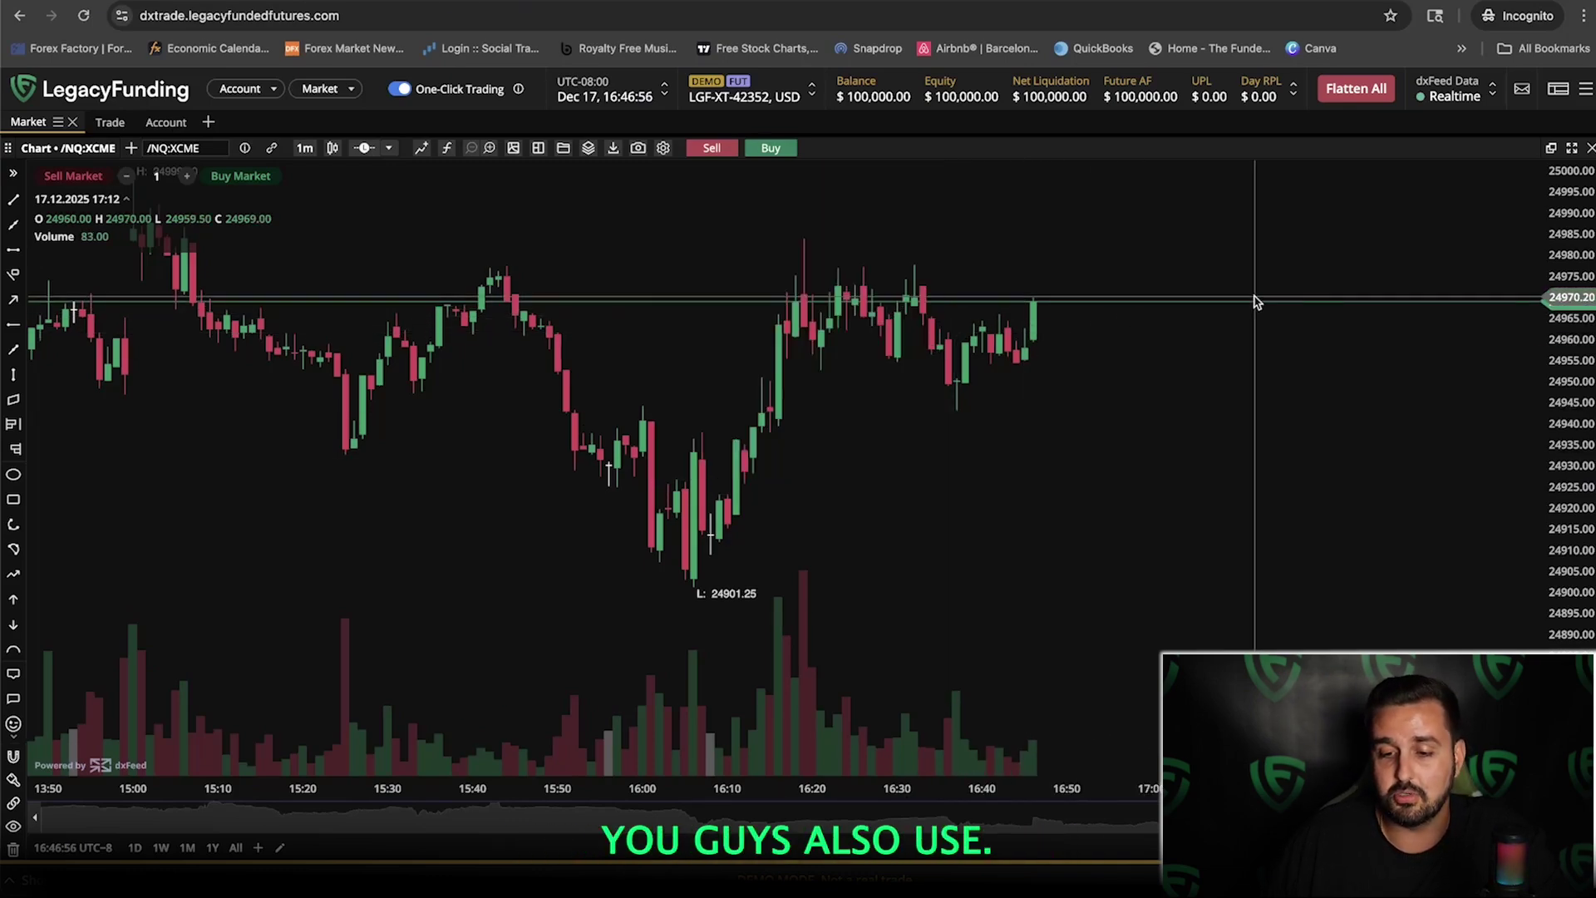
left_click_drag(1147, 391, 1160, 457)
scroll(1151, 455, "down", 2)
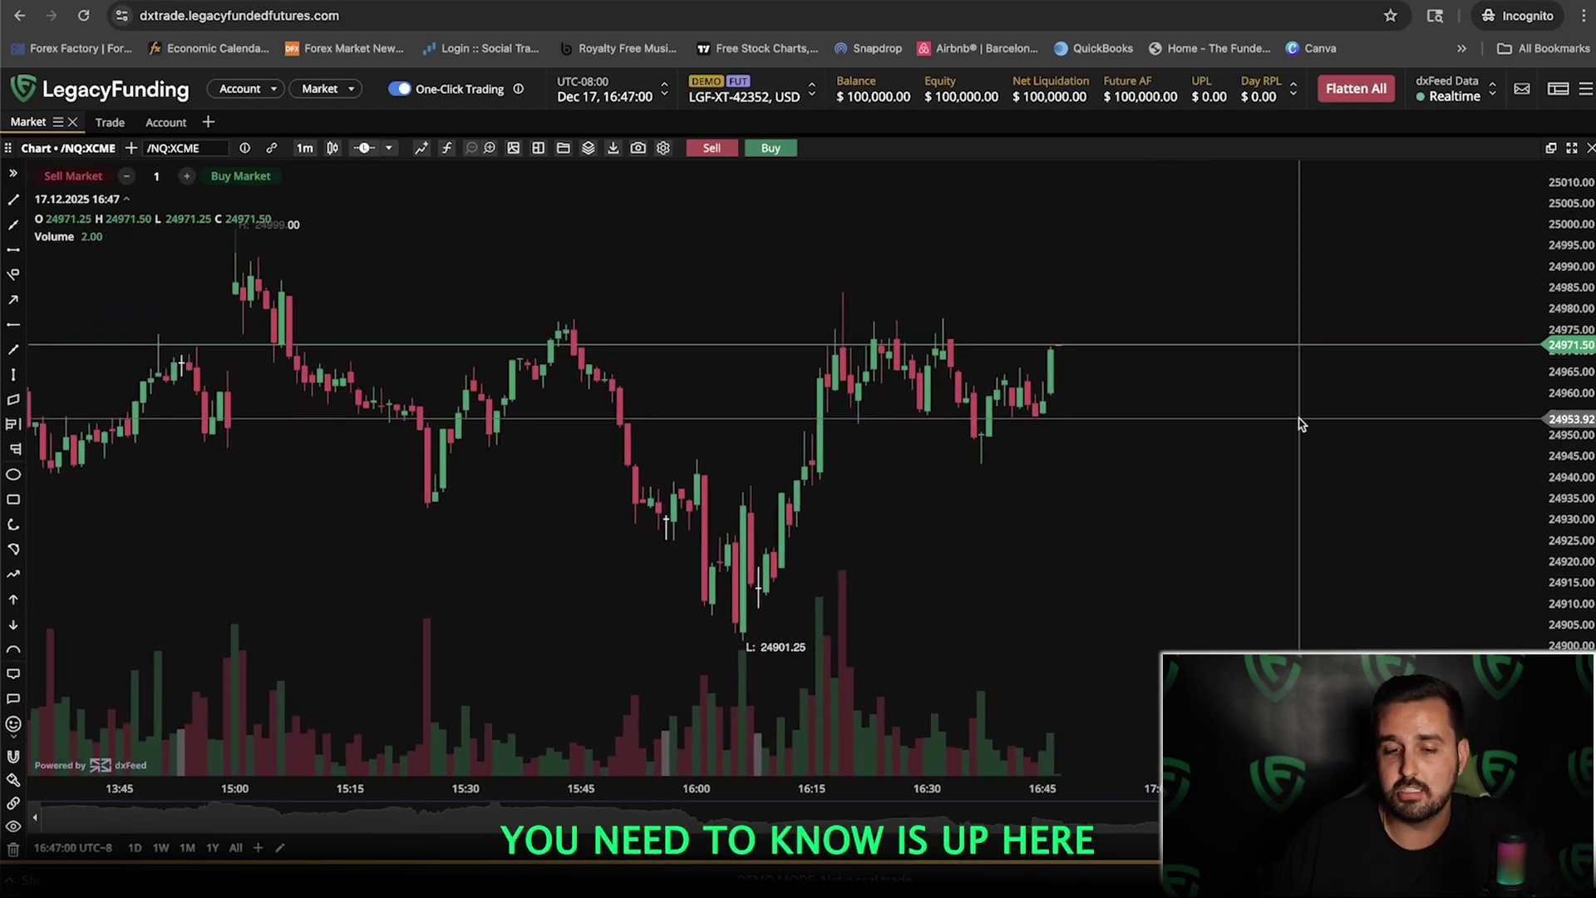
left_click_drag(1301, 424, 1301, 389)
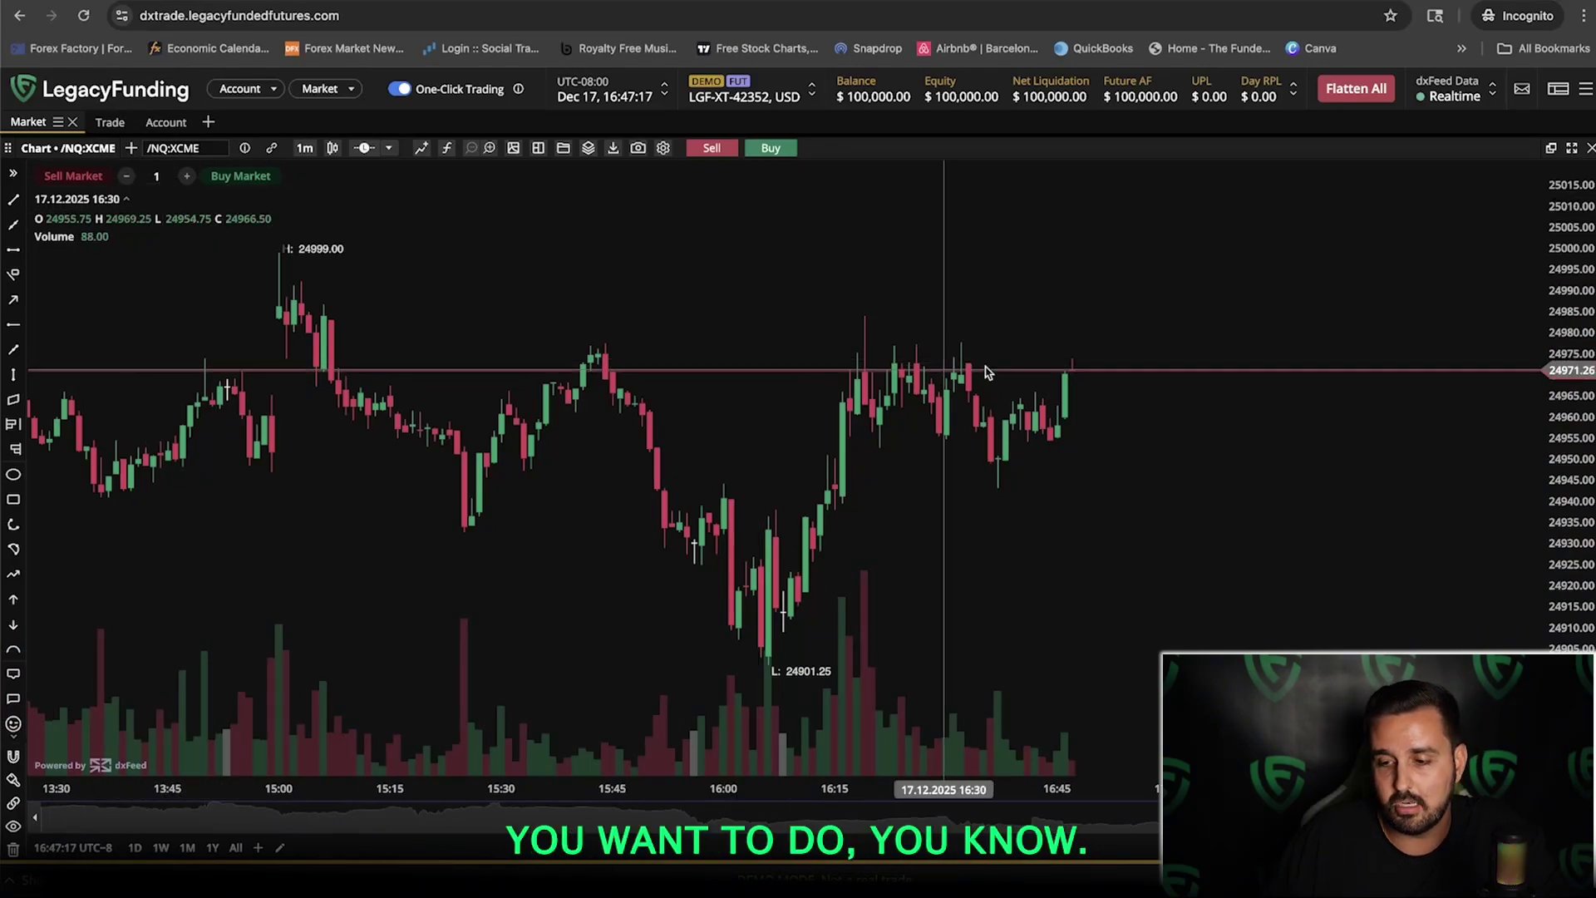
left_click_drag(1545, 295, 1542, 366)
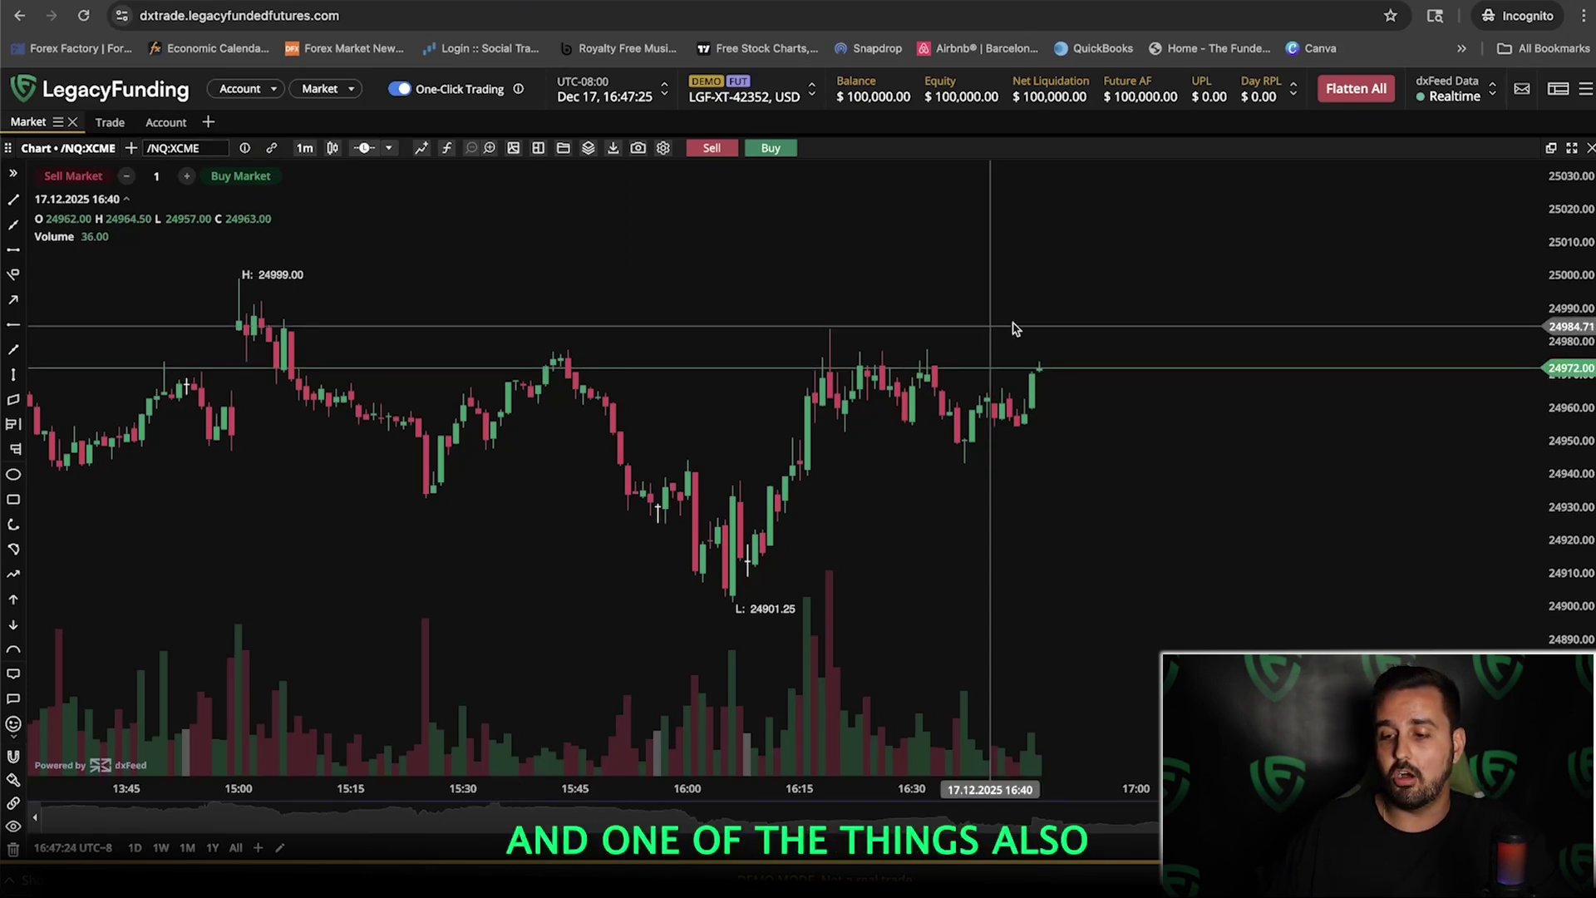
left_click_drag(1583, 353, 1585, 391)
left_click_drag(1282, 352, 1239, 353)
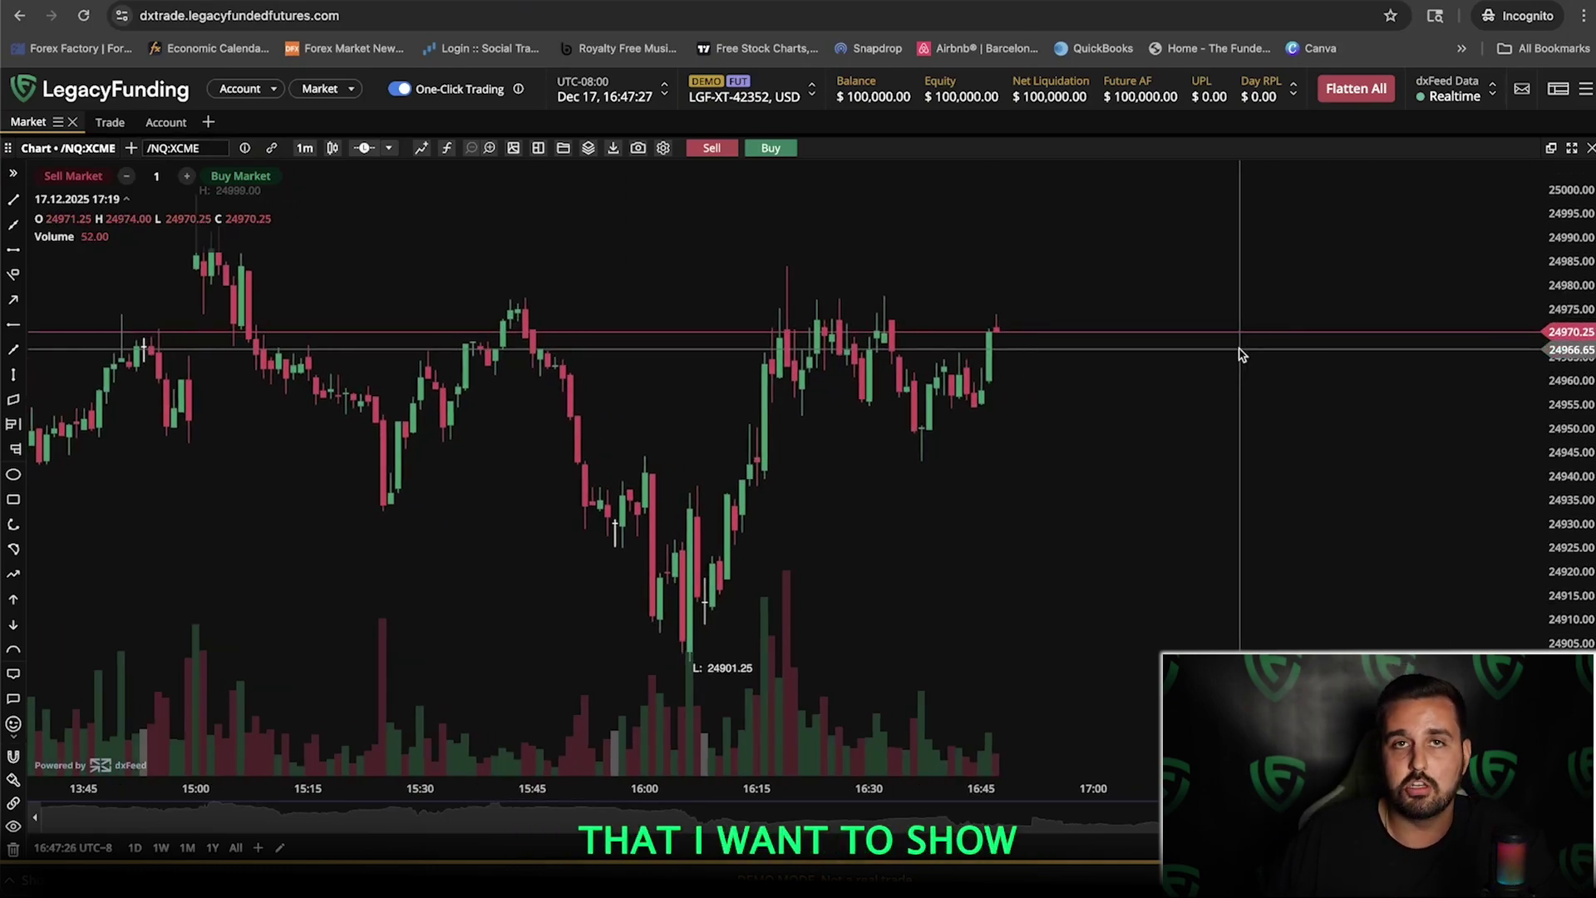
left_click_drag(1591, 236, 1590, 227)
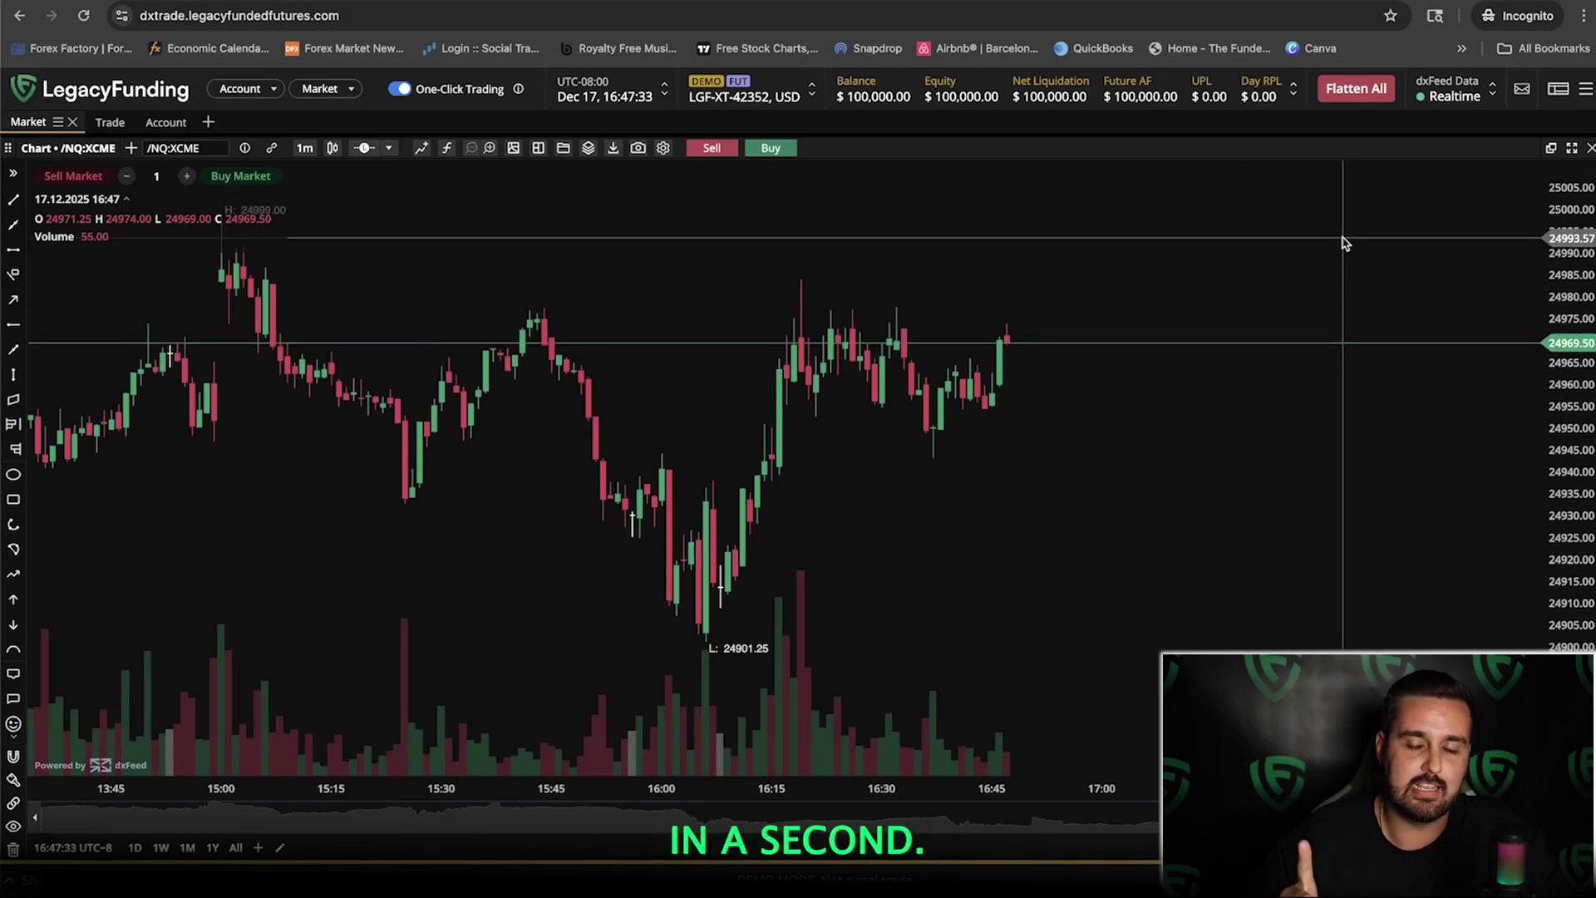
scroll(1345, 243, "up", 1)
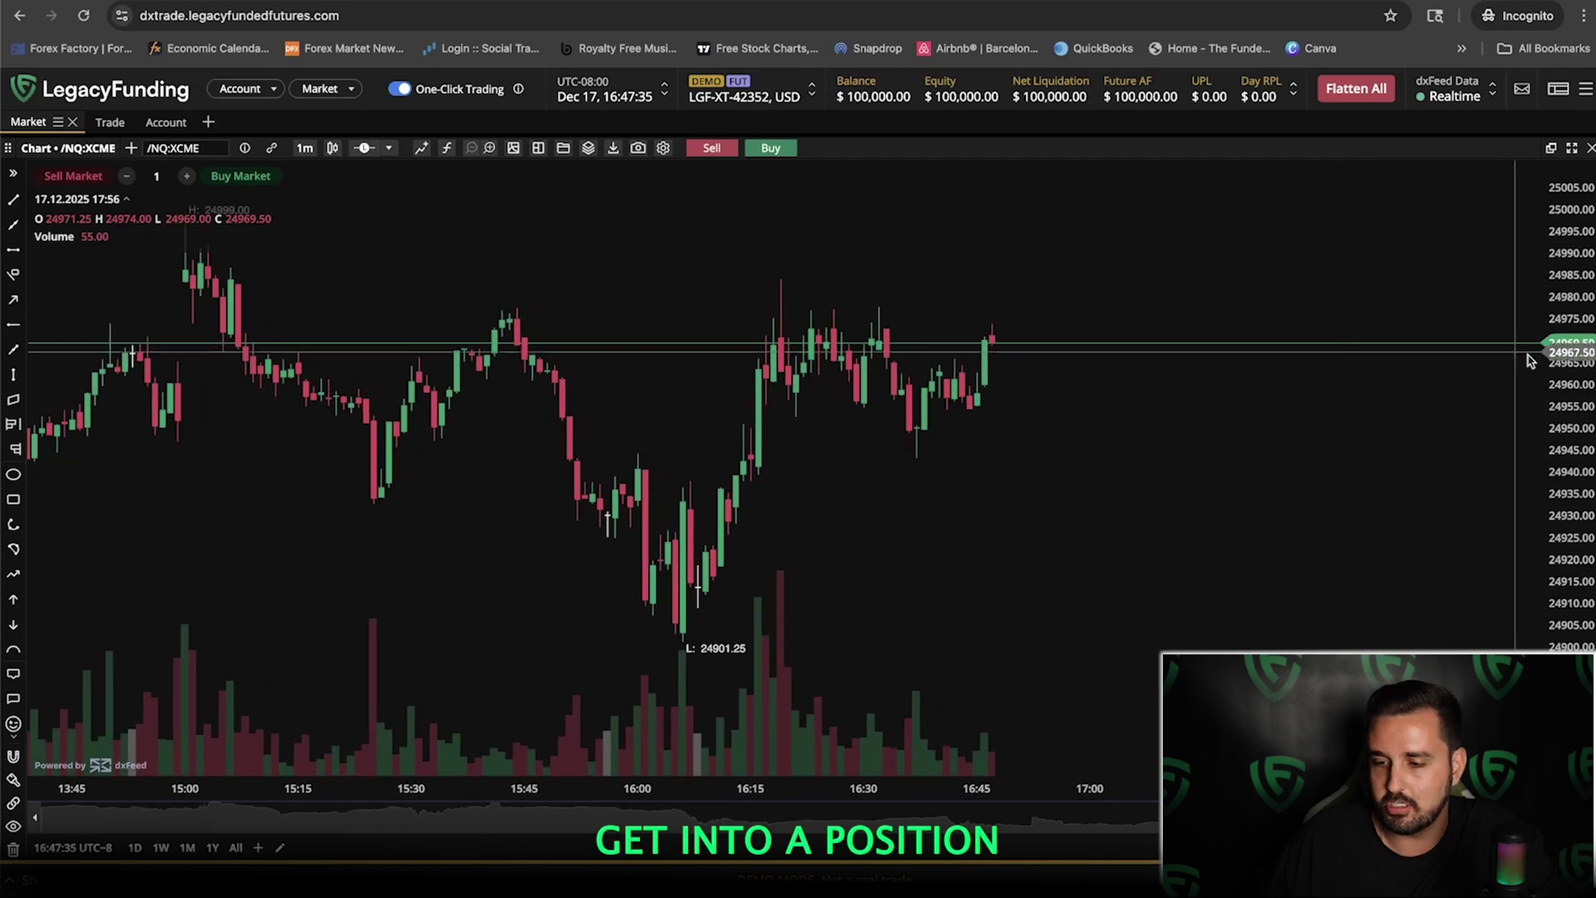
Switch the chart to /MNQ:XCME and buy 2 contracts at market, filled at 24971.75
left_click(96, 150)
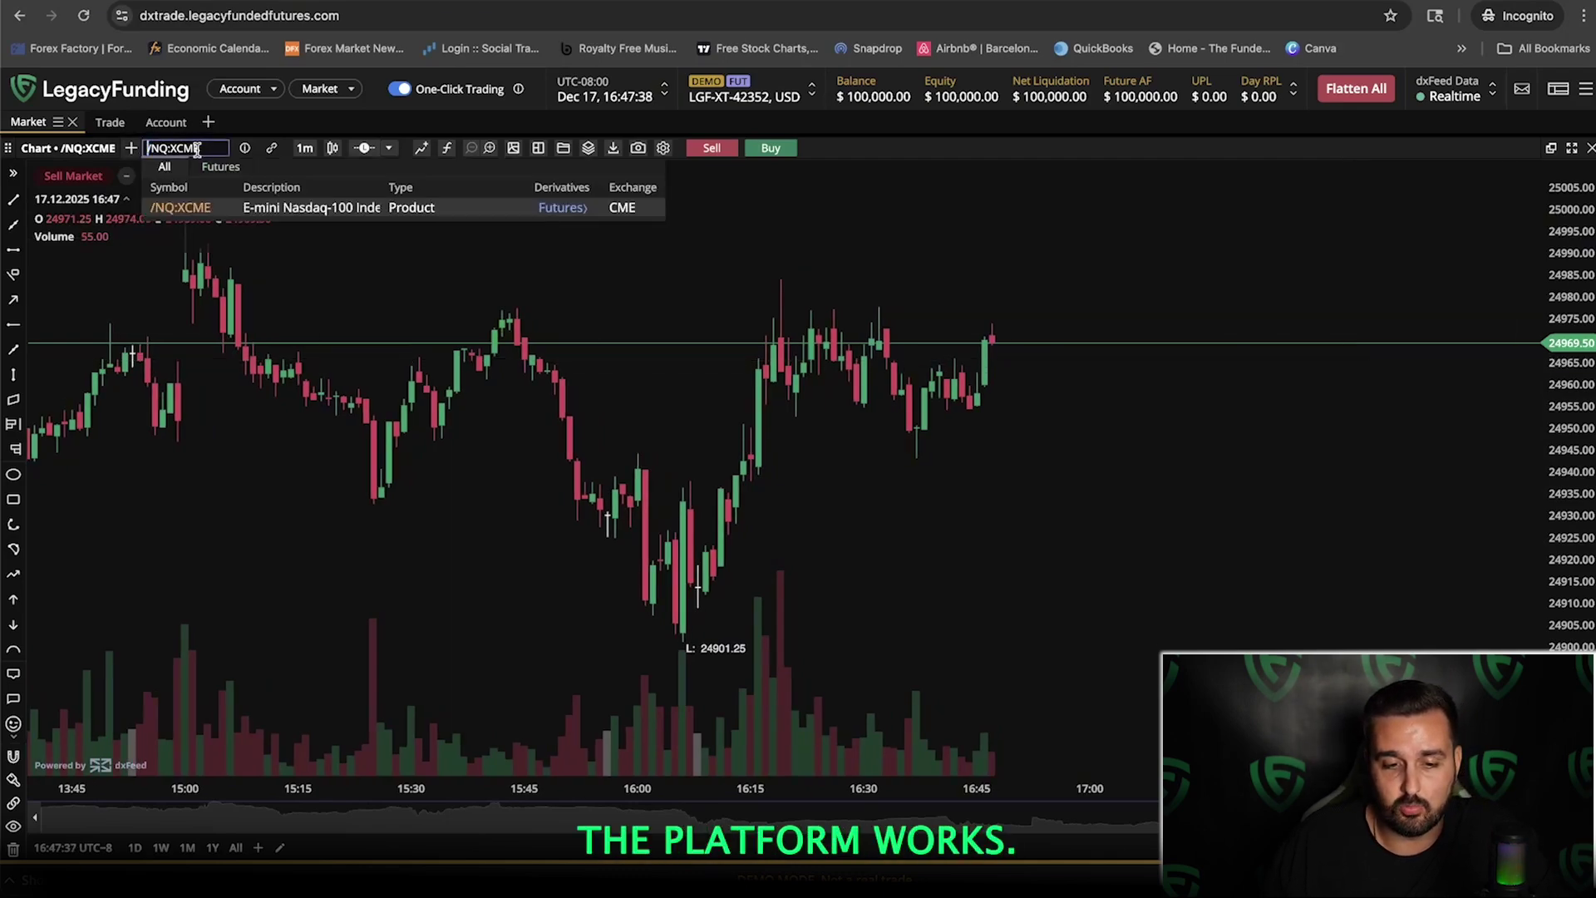
type("mnq")
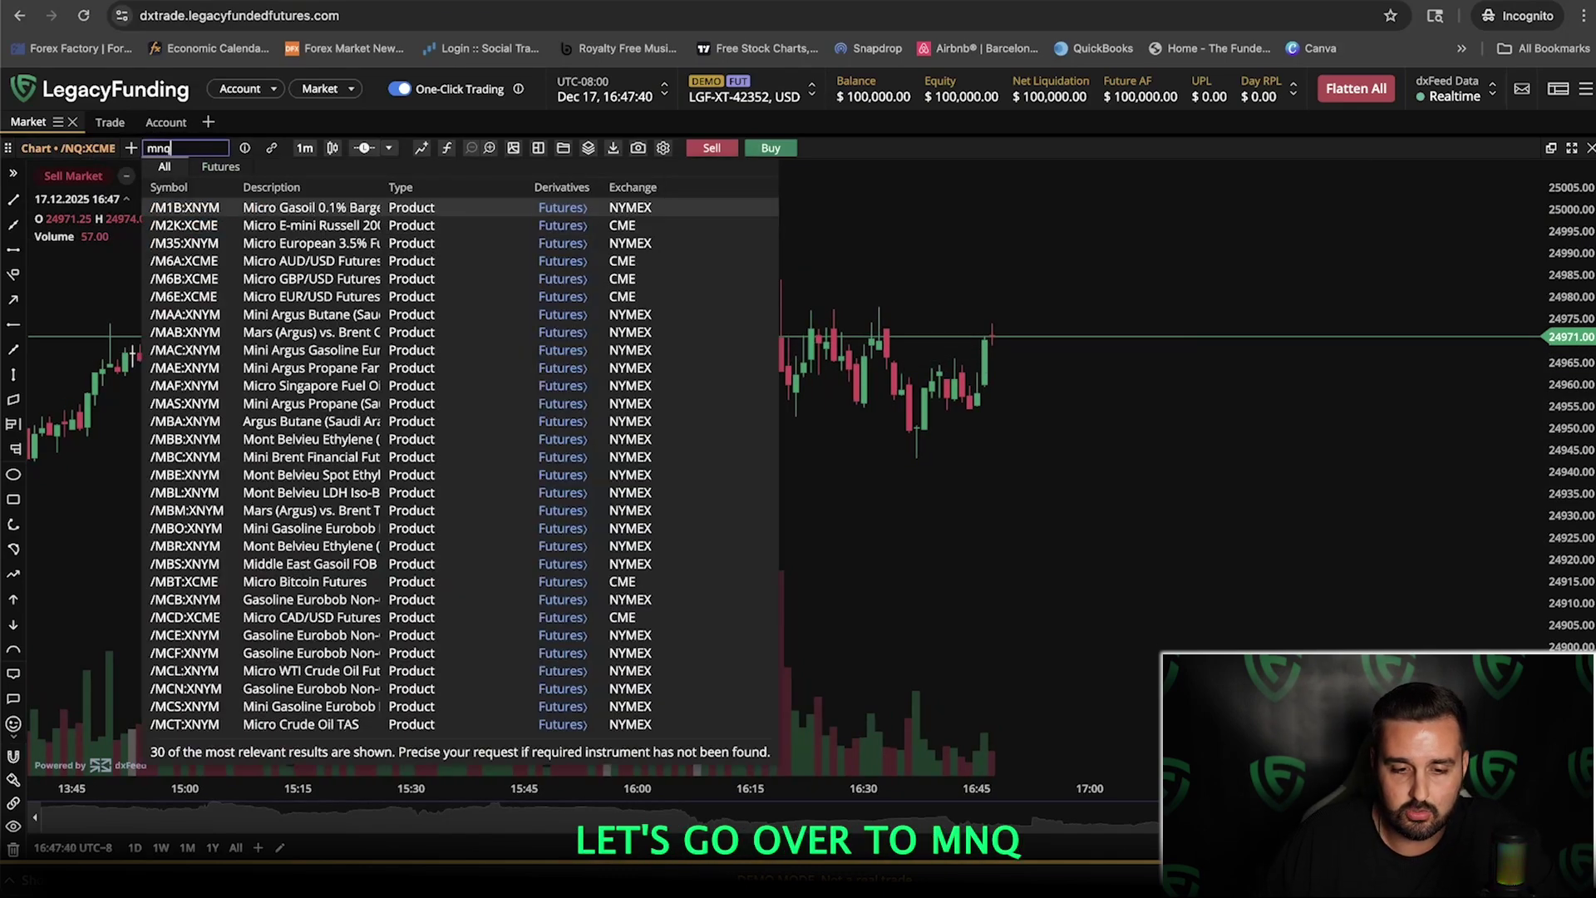
left_click(249, 208)
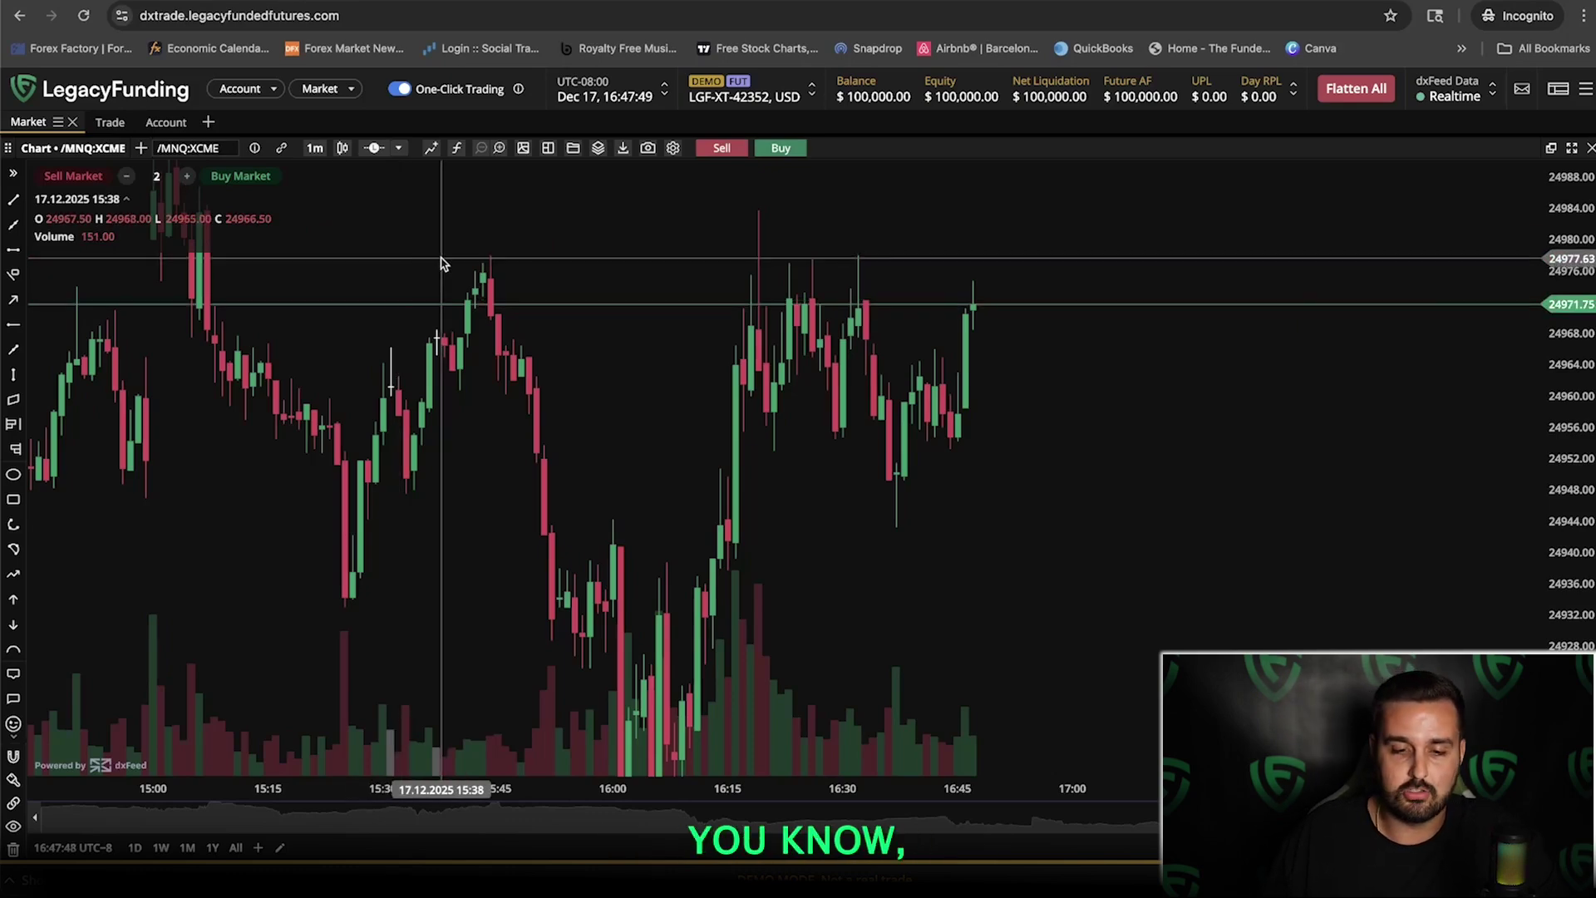
left_click(240, 175)
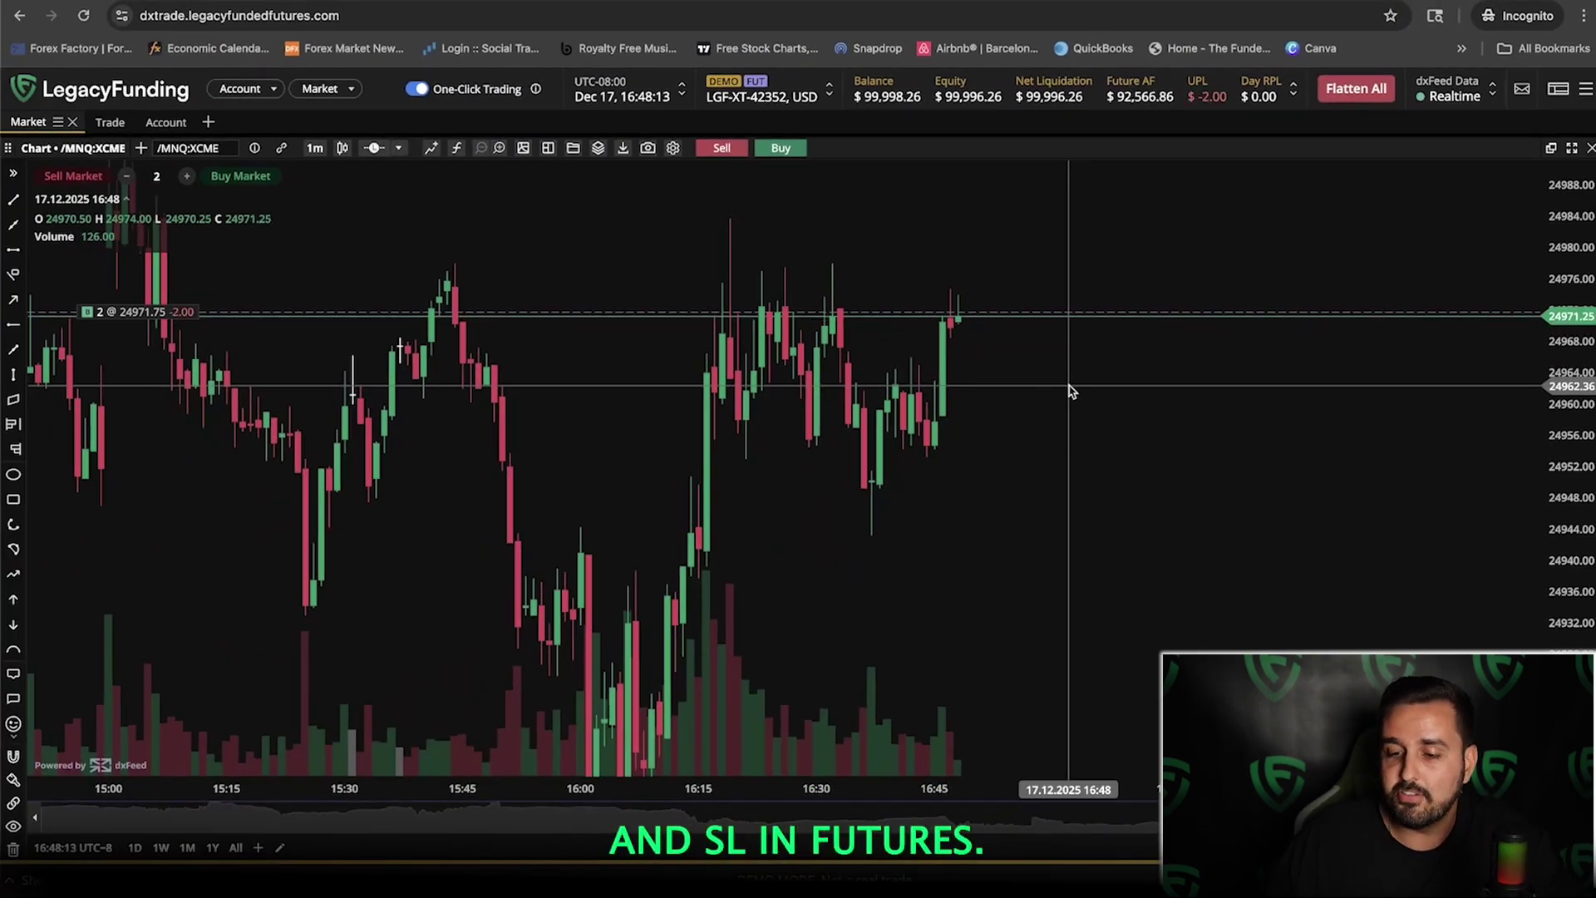
scroll(1097, 366, "up", 1)
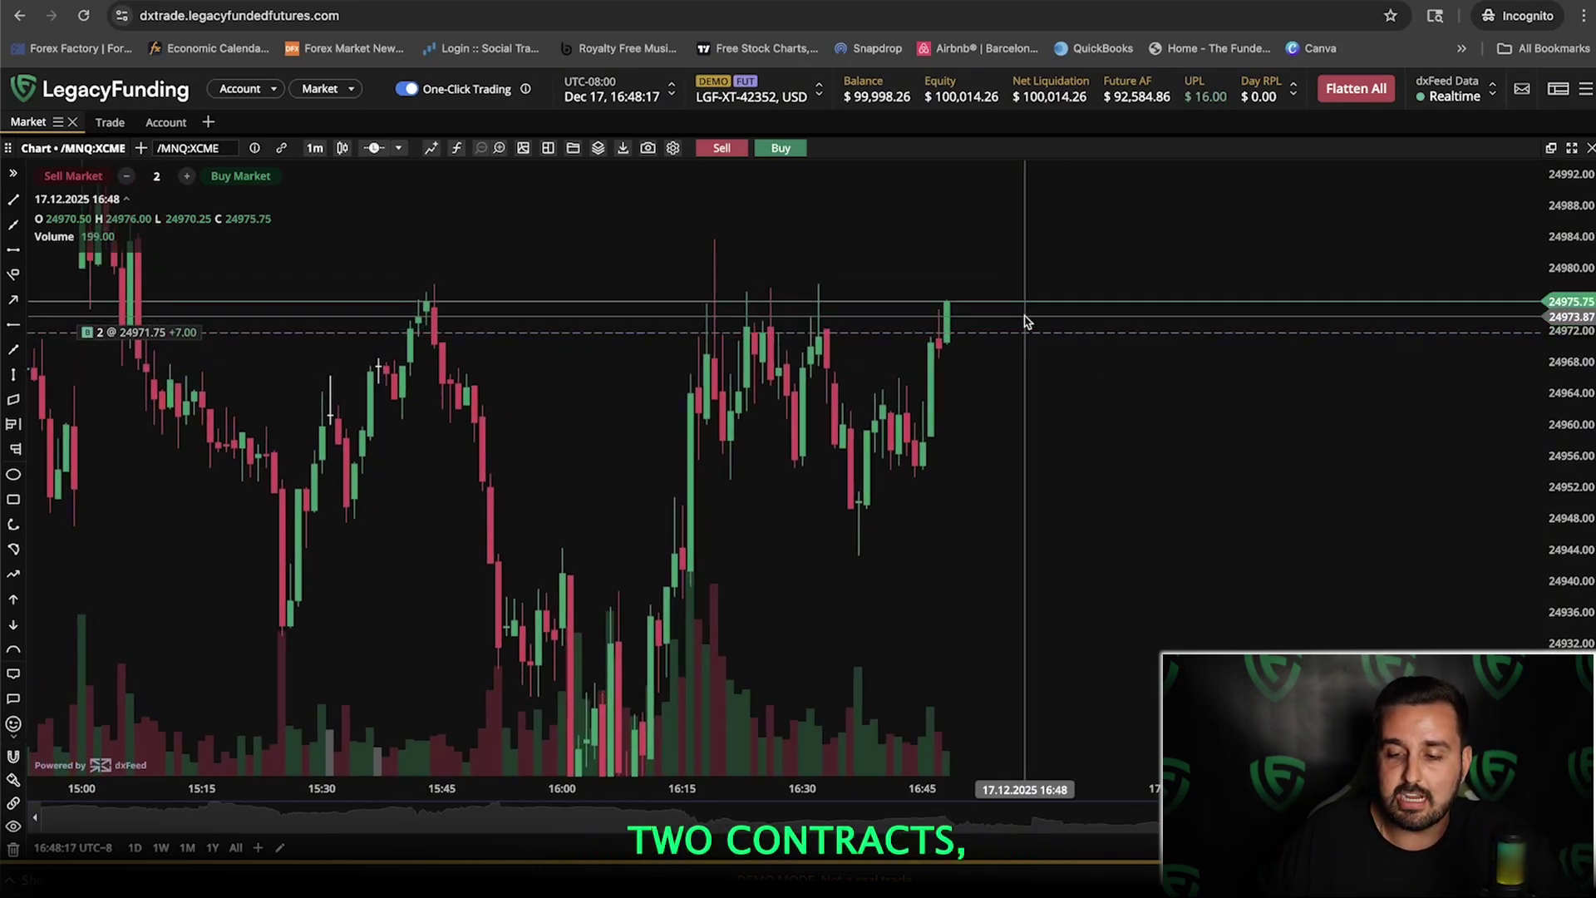
Place a Sell Limit 2 take profit above price and a Sell Stop Market 2 below
right_click(1018, 255)
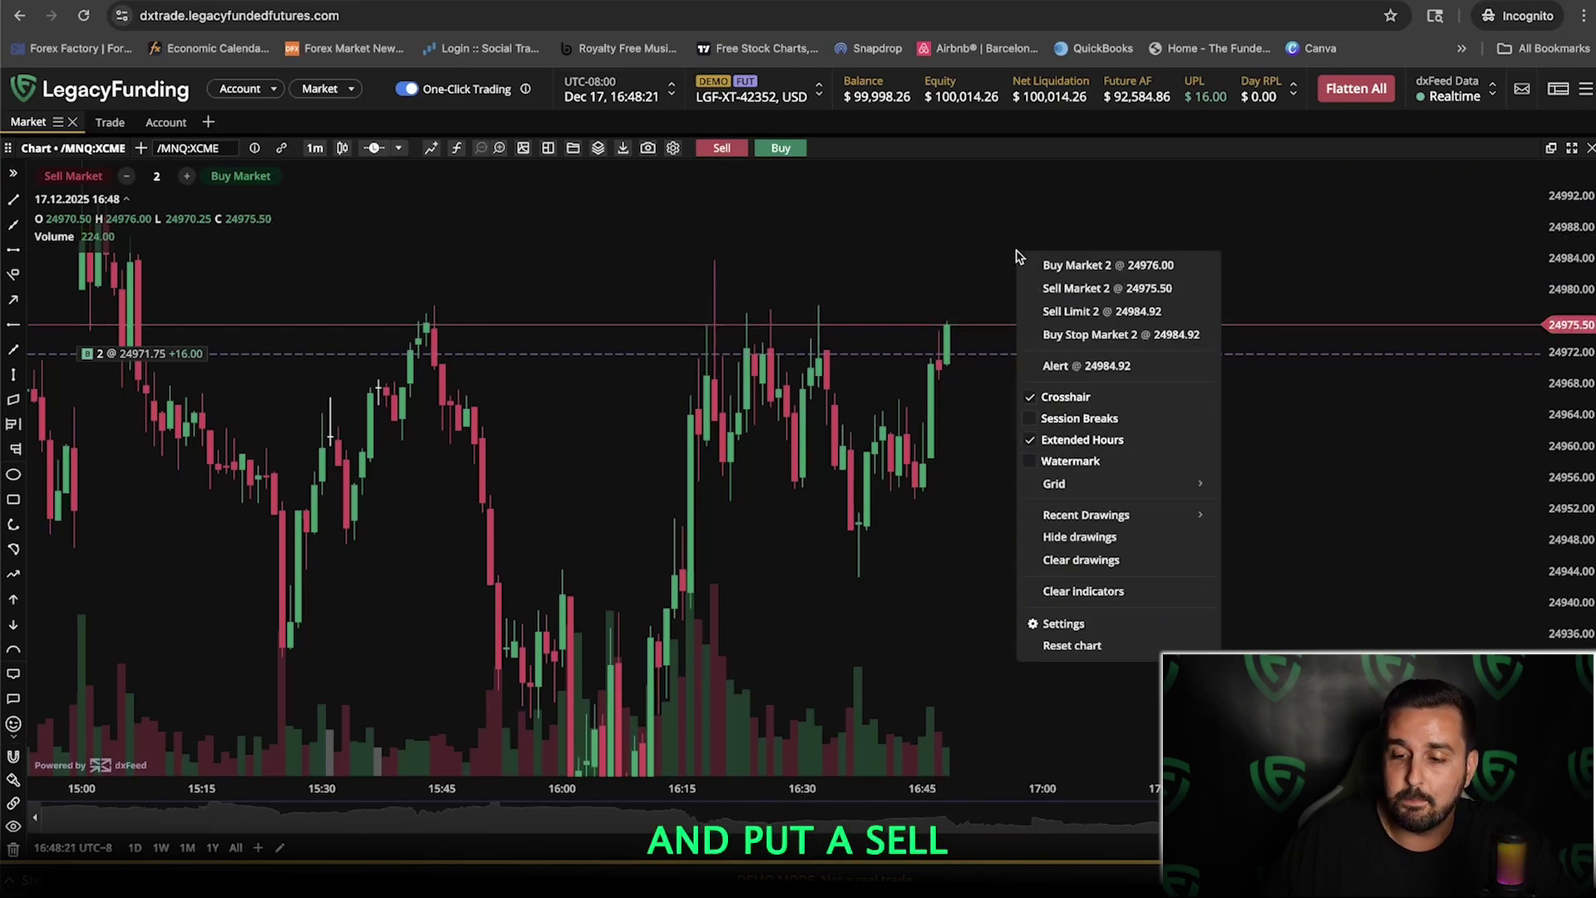
left_click(1118, 313)
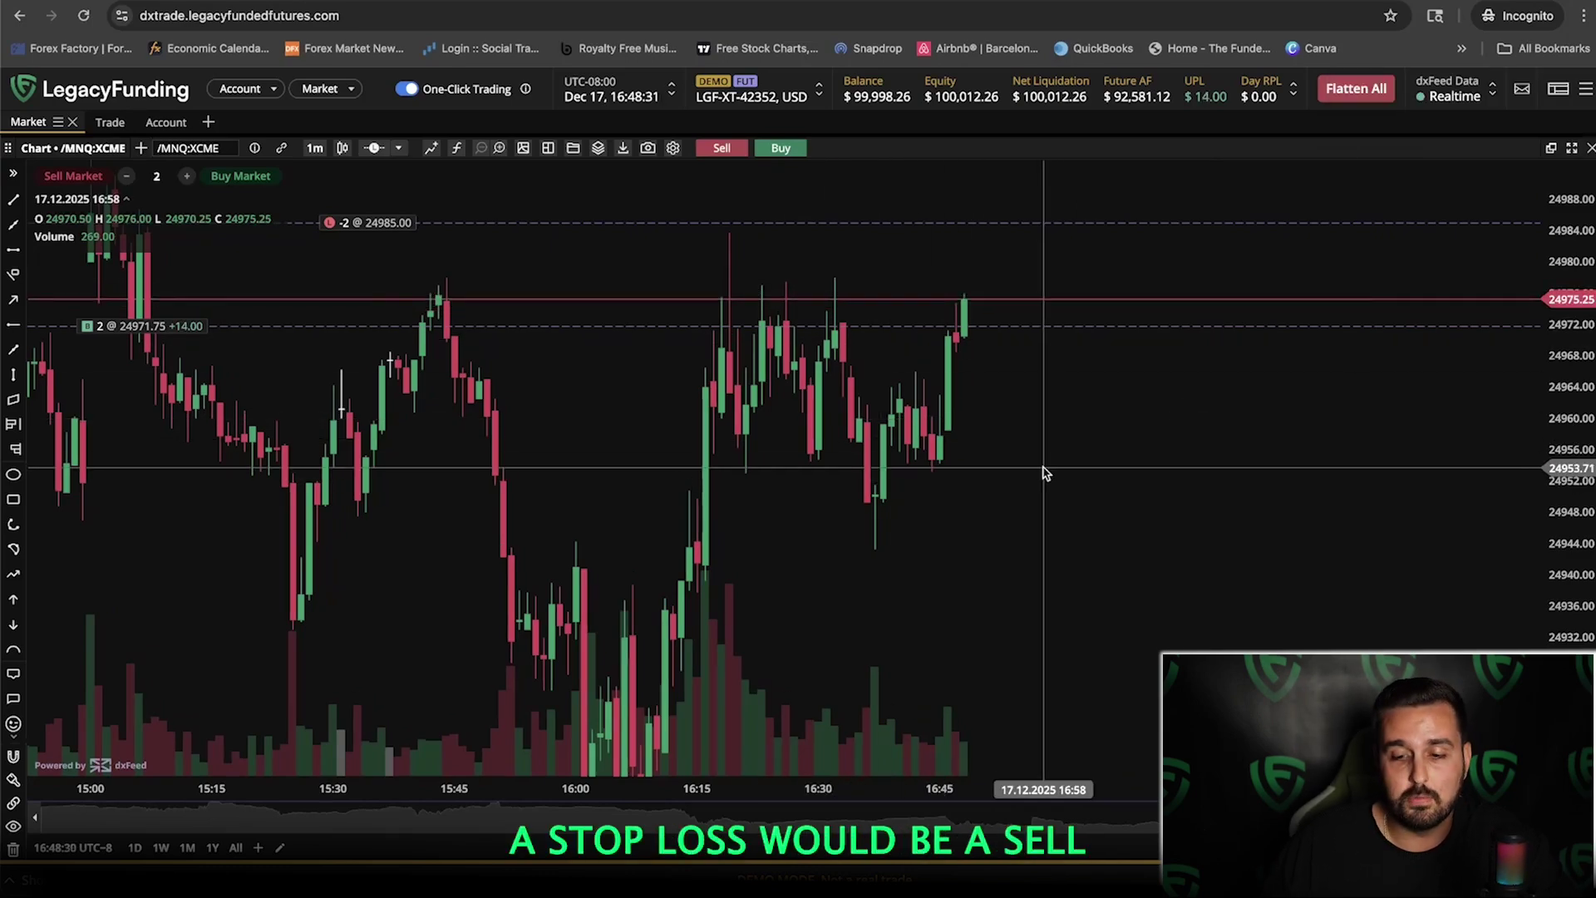
right_click(1004, 453)
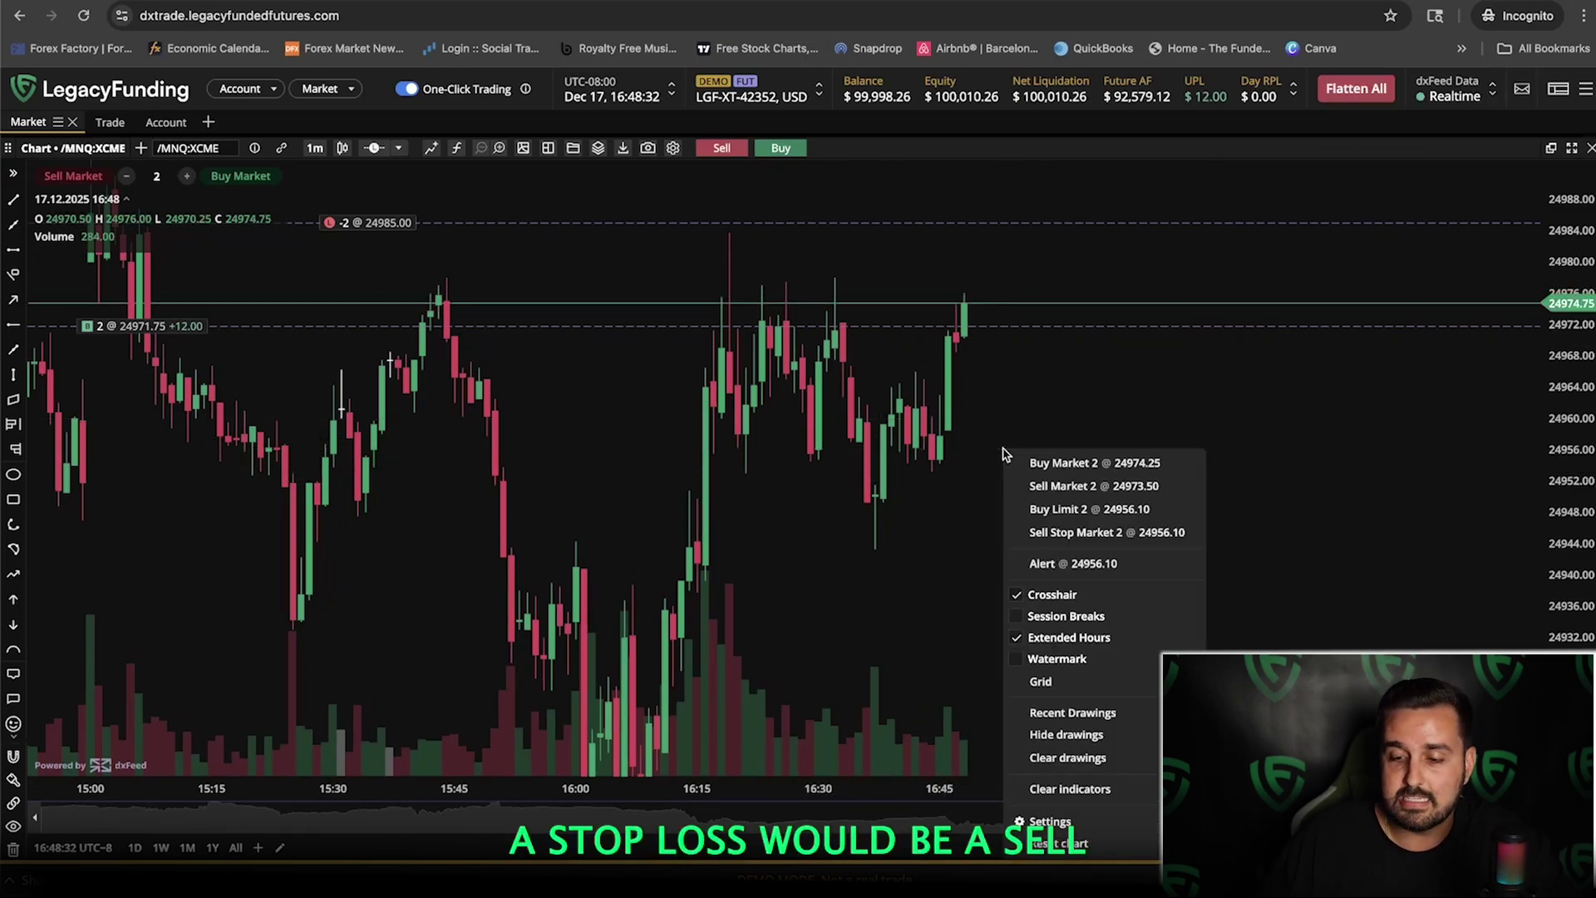
left_click(1102, 535)
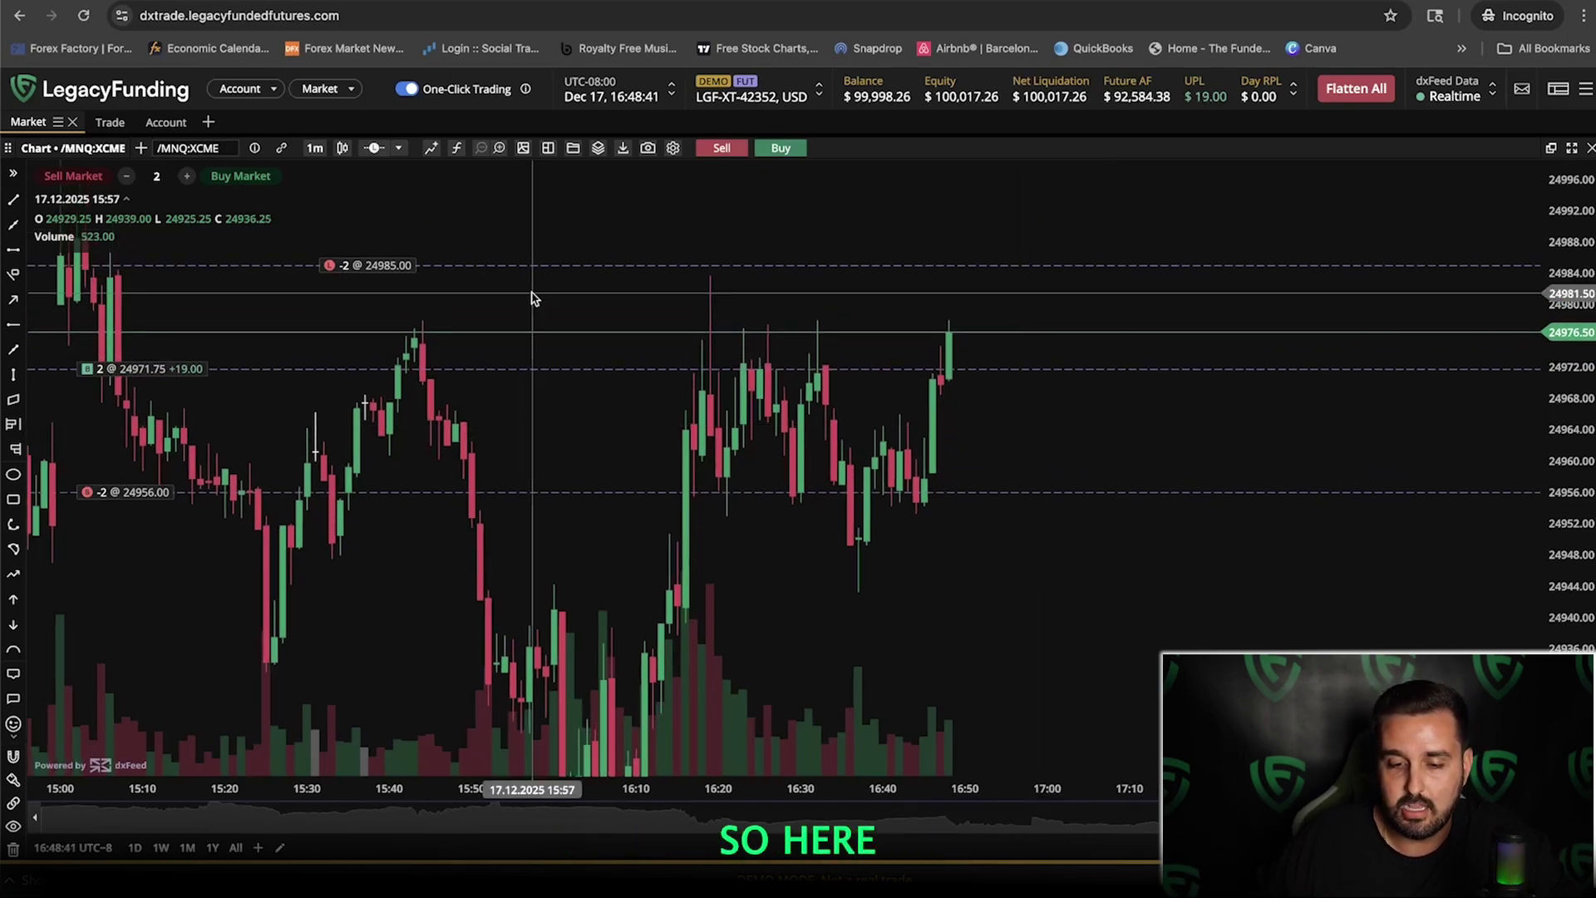
Drag the take-profit limit down until filled, then cancel the 24956.00 stop order
left_click_drag(379, 265, 357, 332)
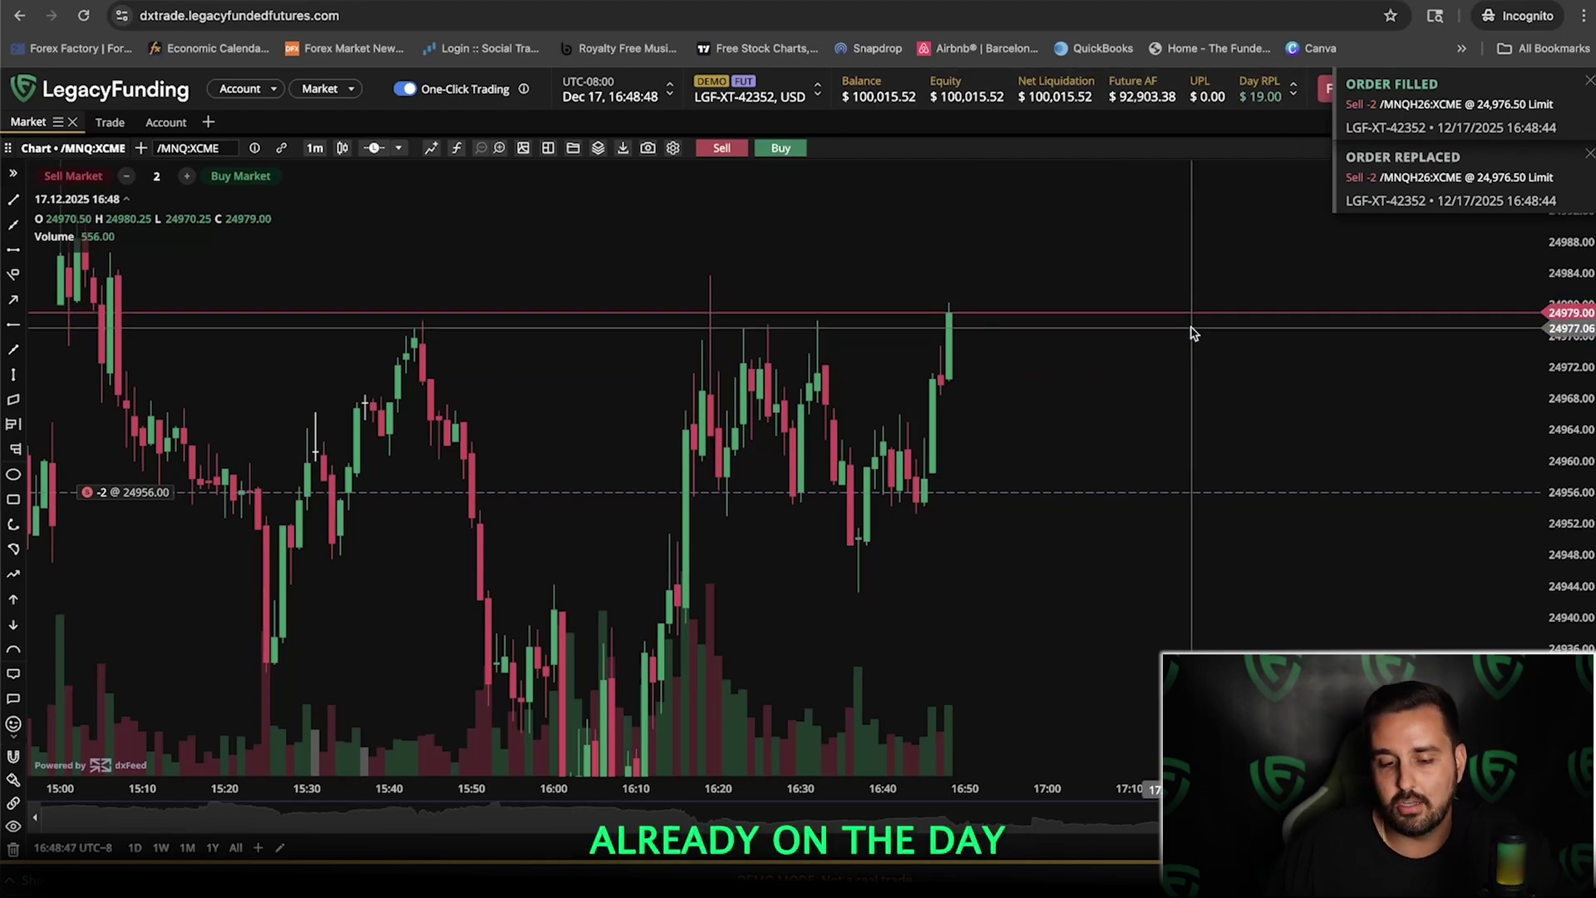
left_click(125, 492)
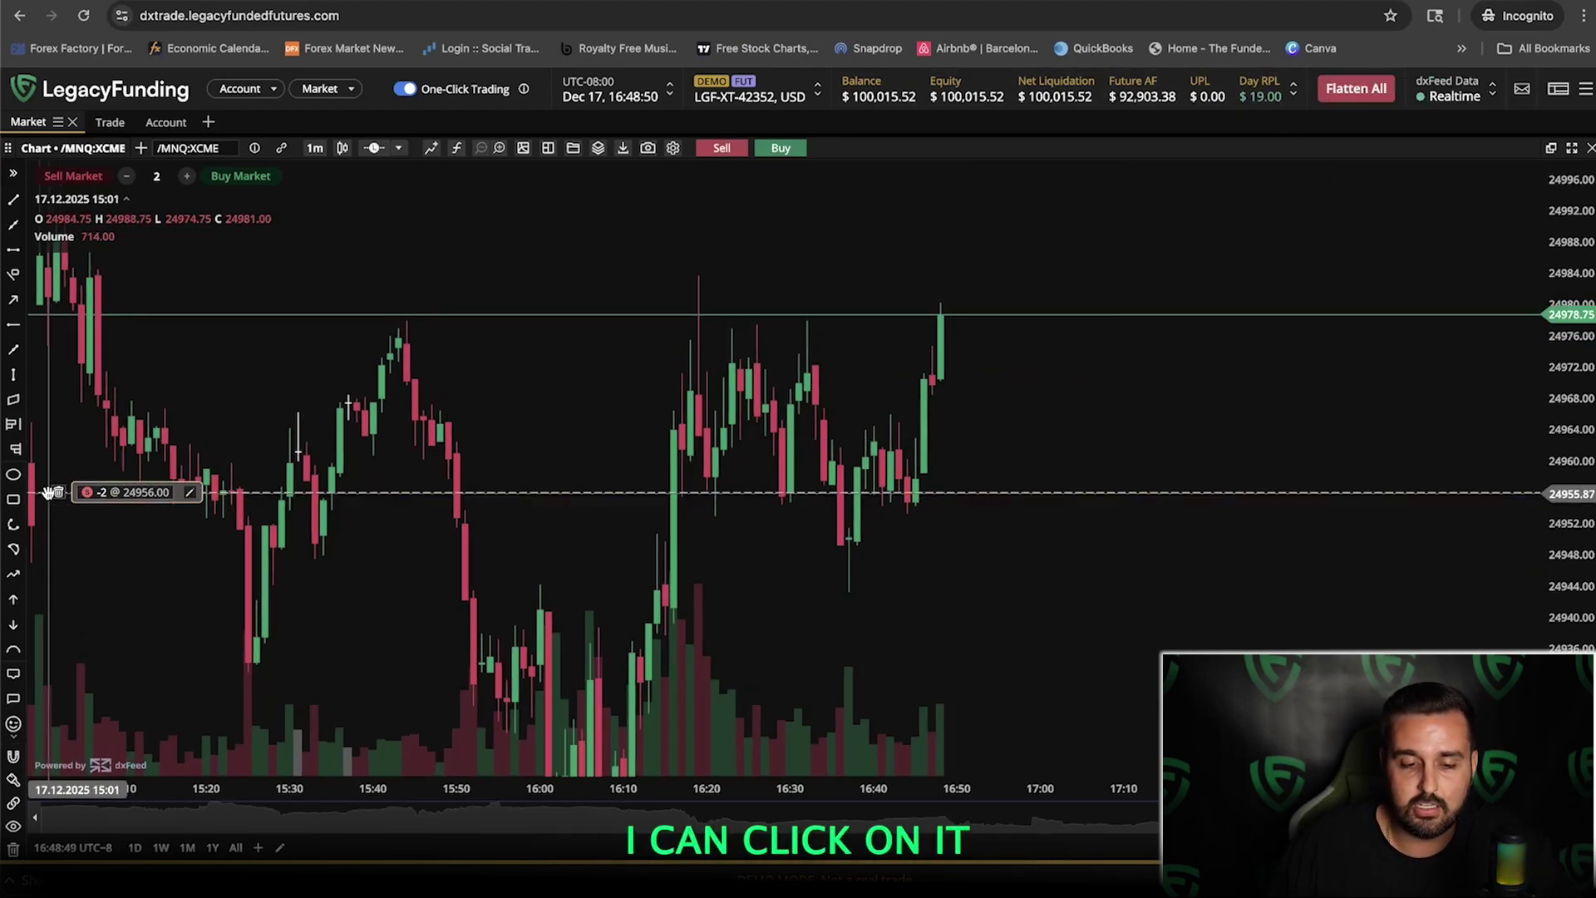
left_click(58, 493)
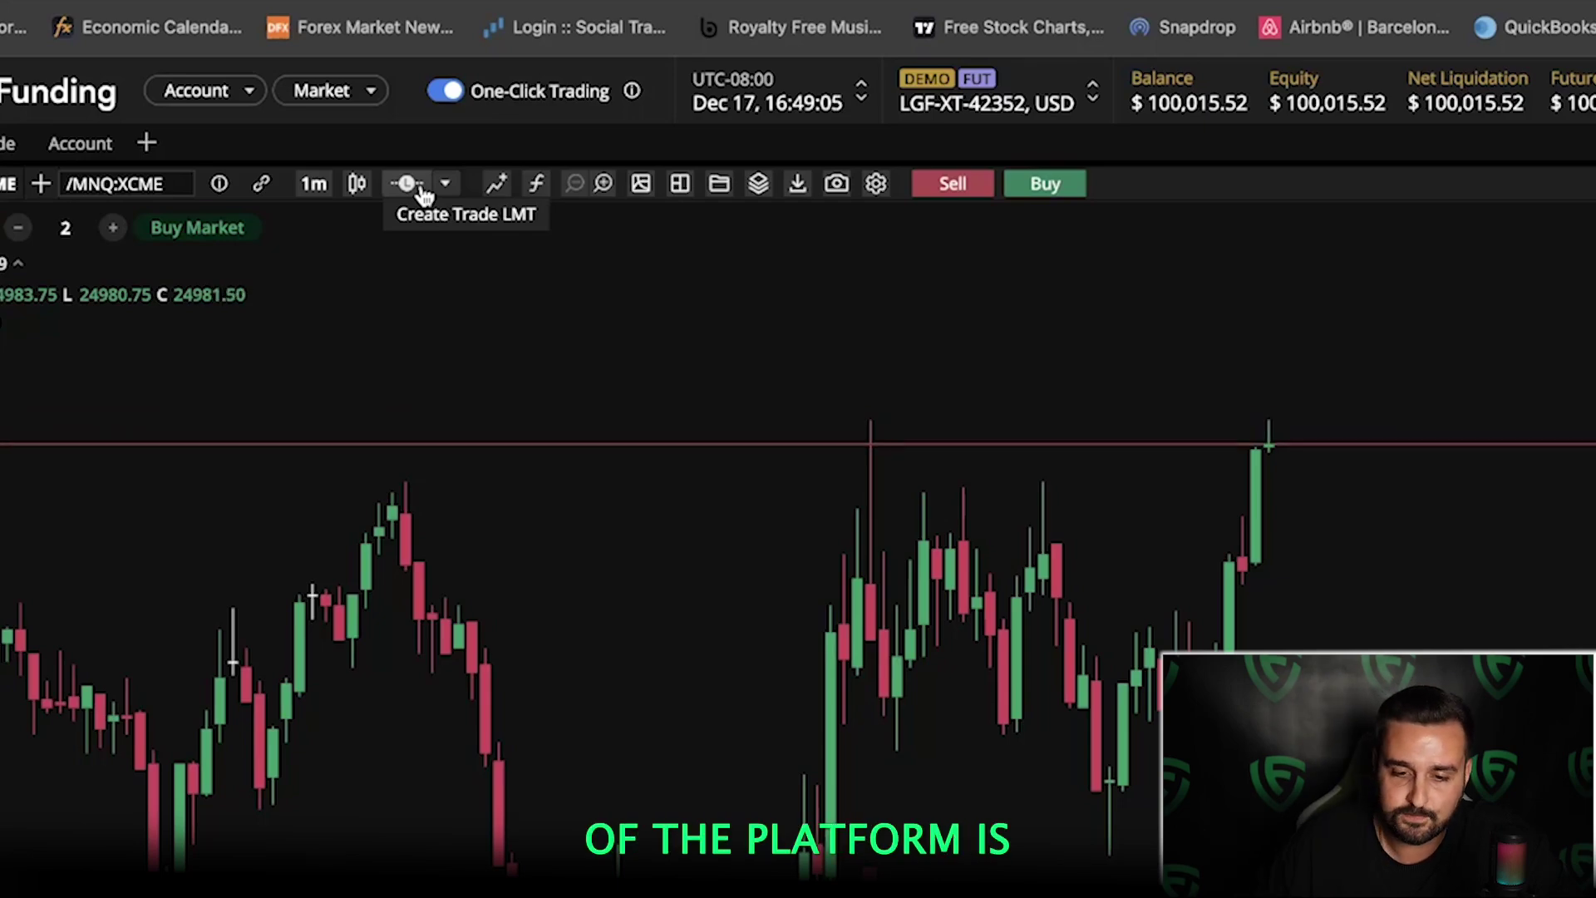
Switch chart trading to the Trade Bar panel and raise the take-profit offset toward 40 ticks
left_click(447, 193)
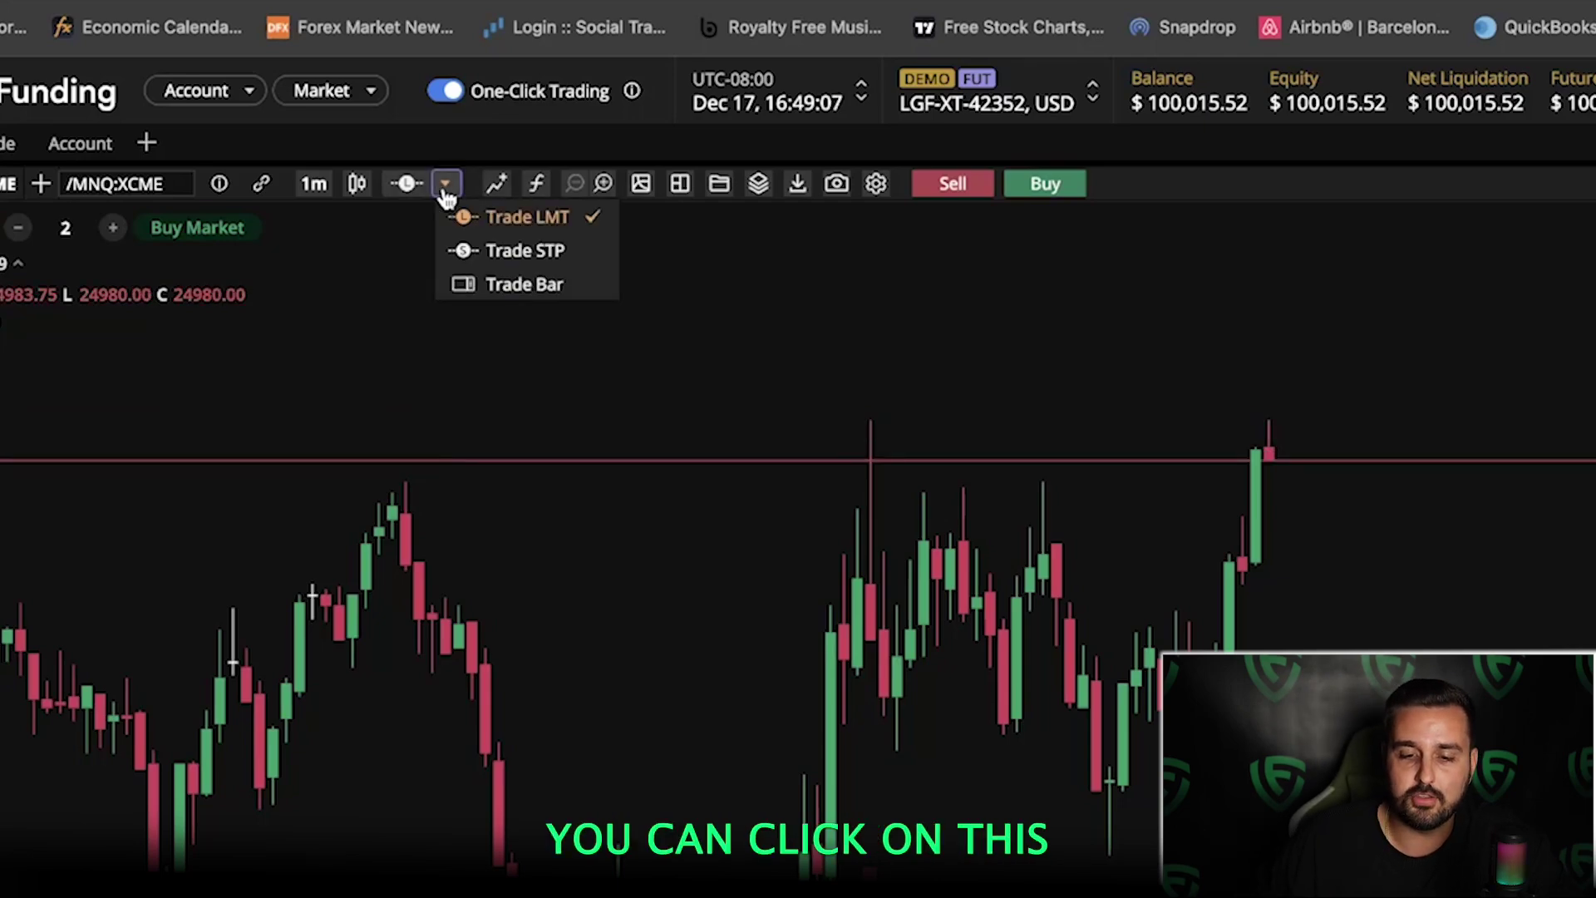
left_click(522, 281)
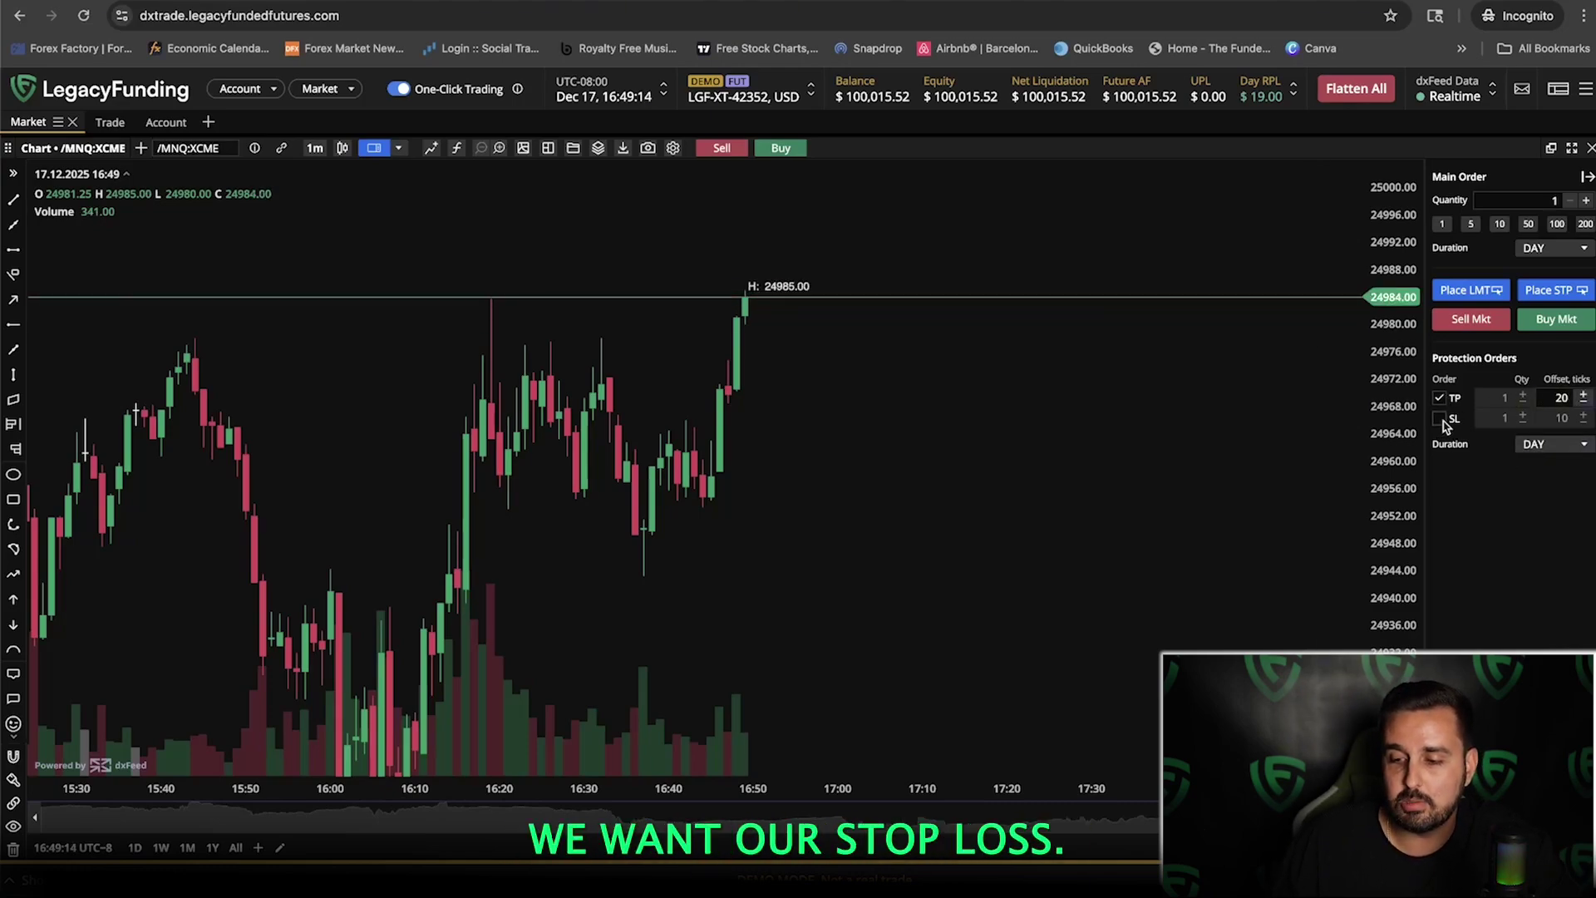
left_click(1584, 394)
left_click(1584, 394)
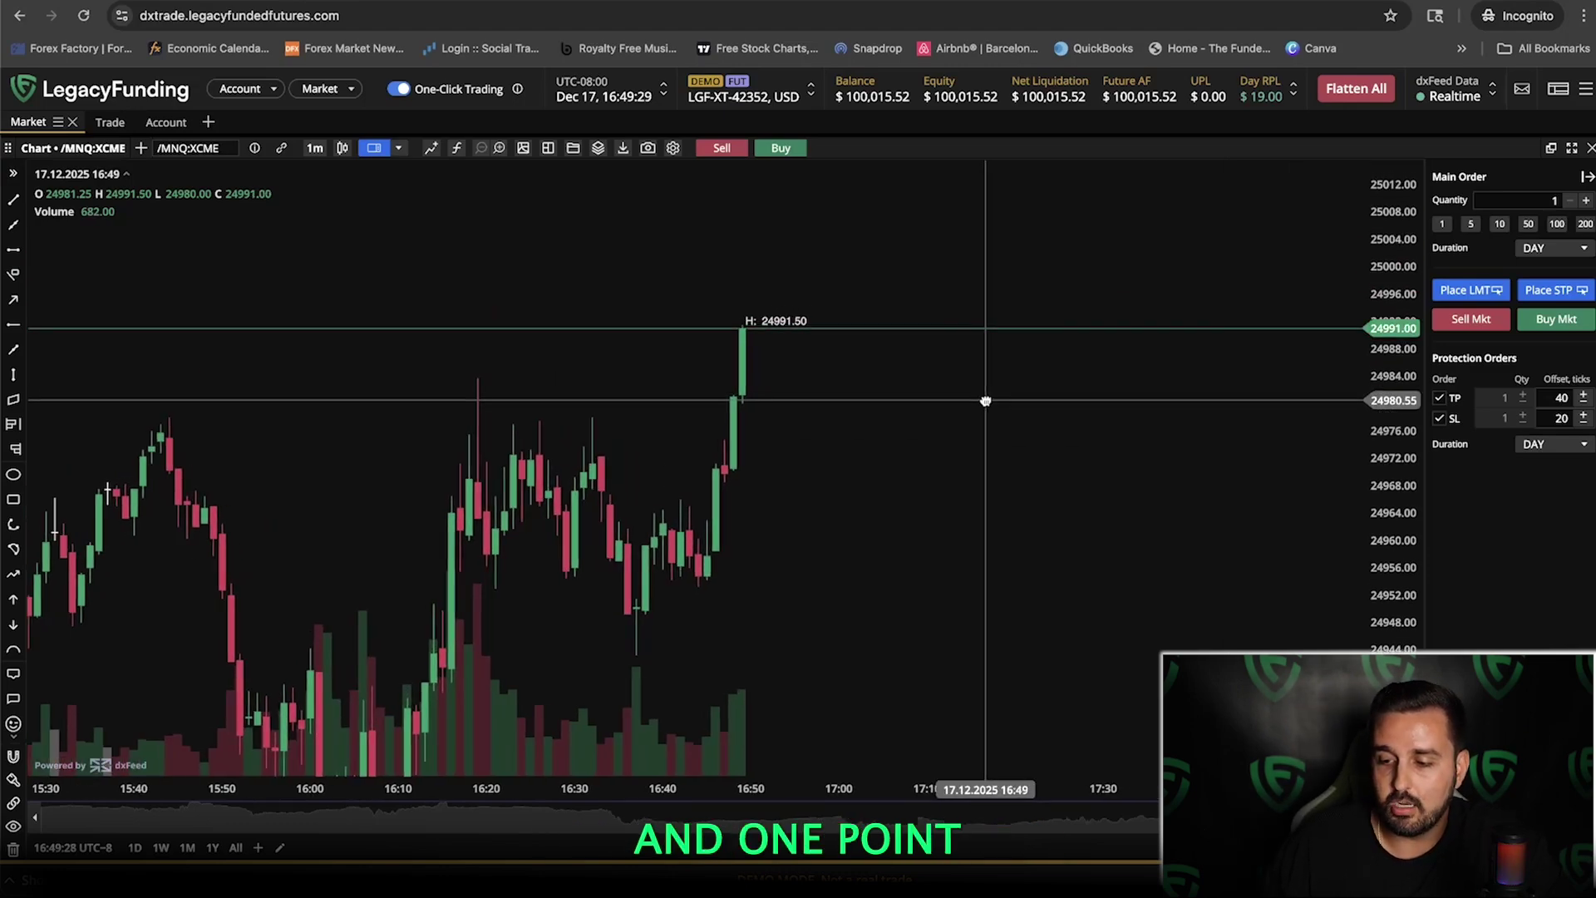
Set the order quantity to 1 contract
left_click(1553, 204)
type("1")
mouse_move(1487, 320)
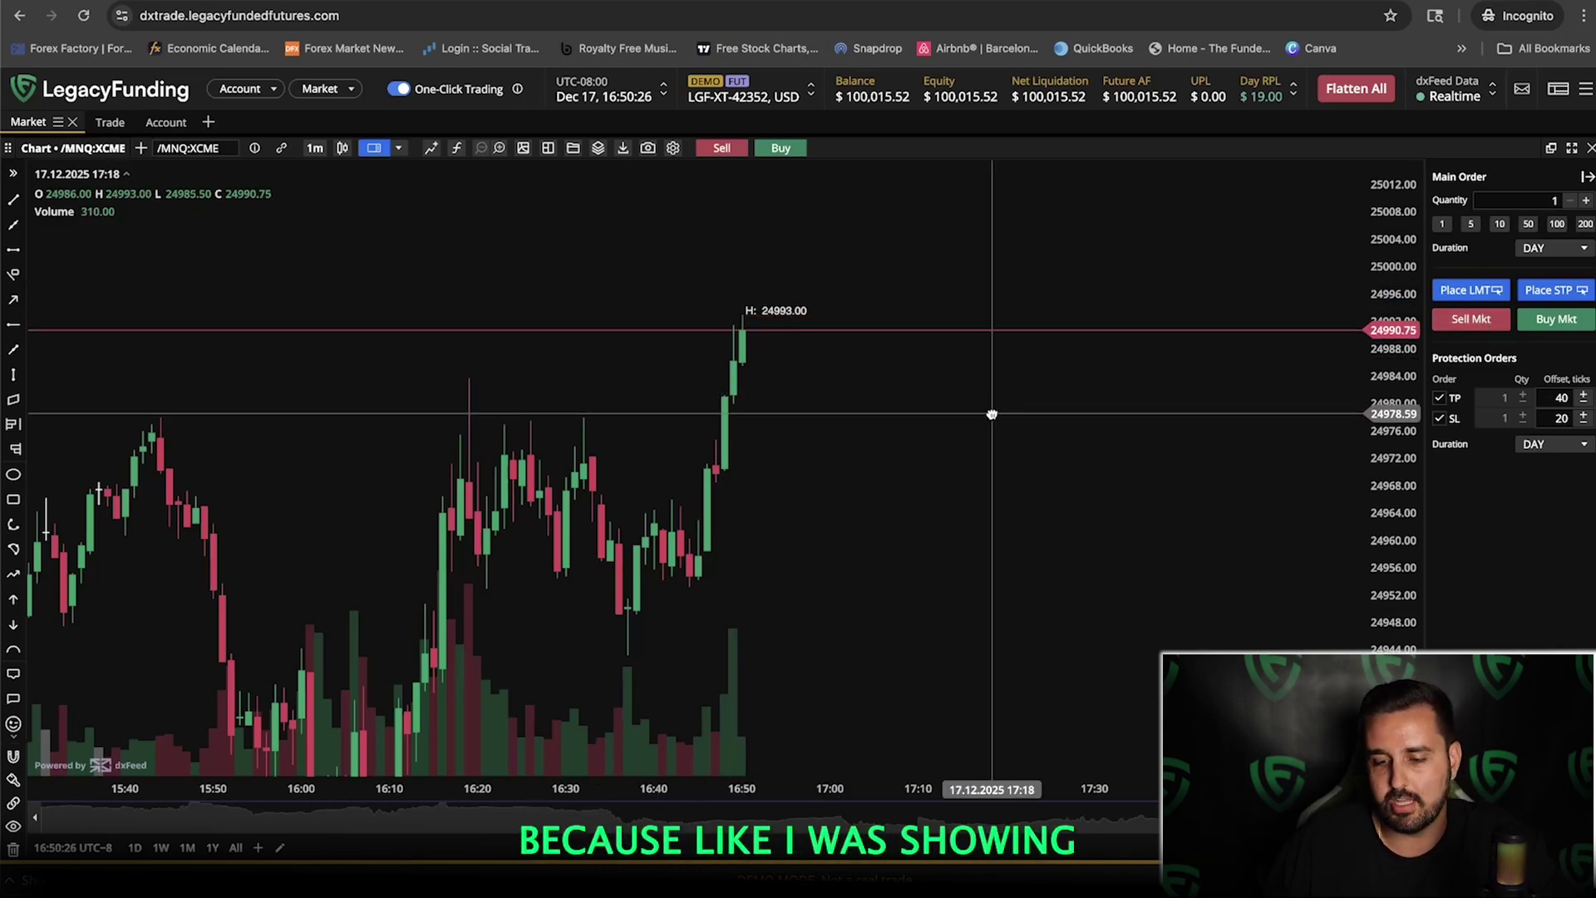
left_click_drag(1090, 414, 1308, 246)
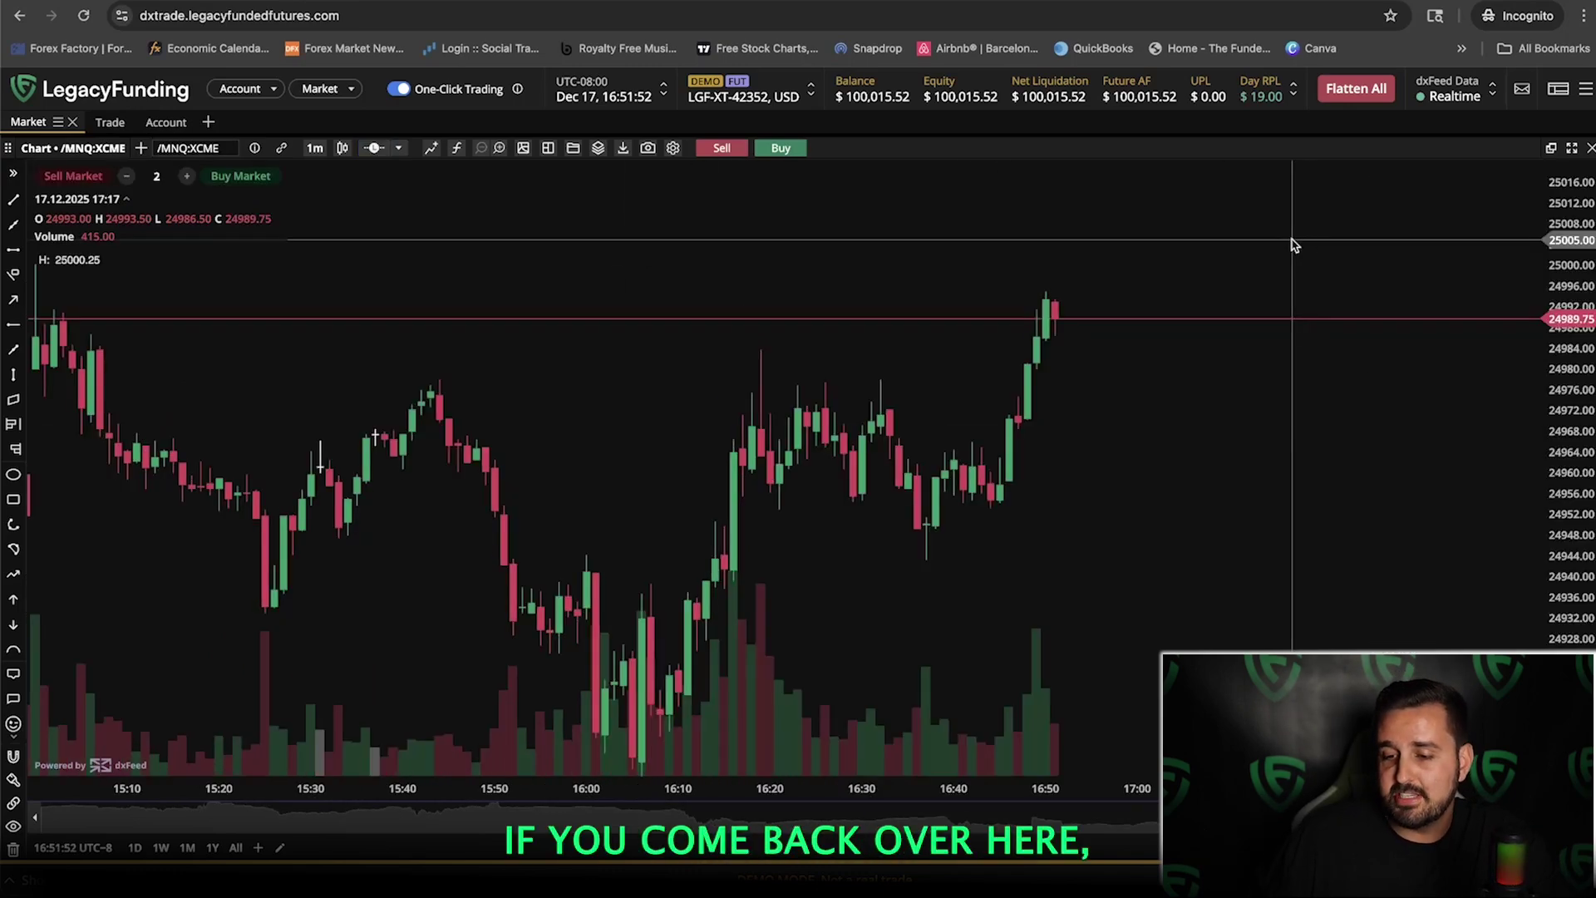
right_click(1124, 257)
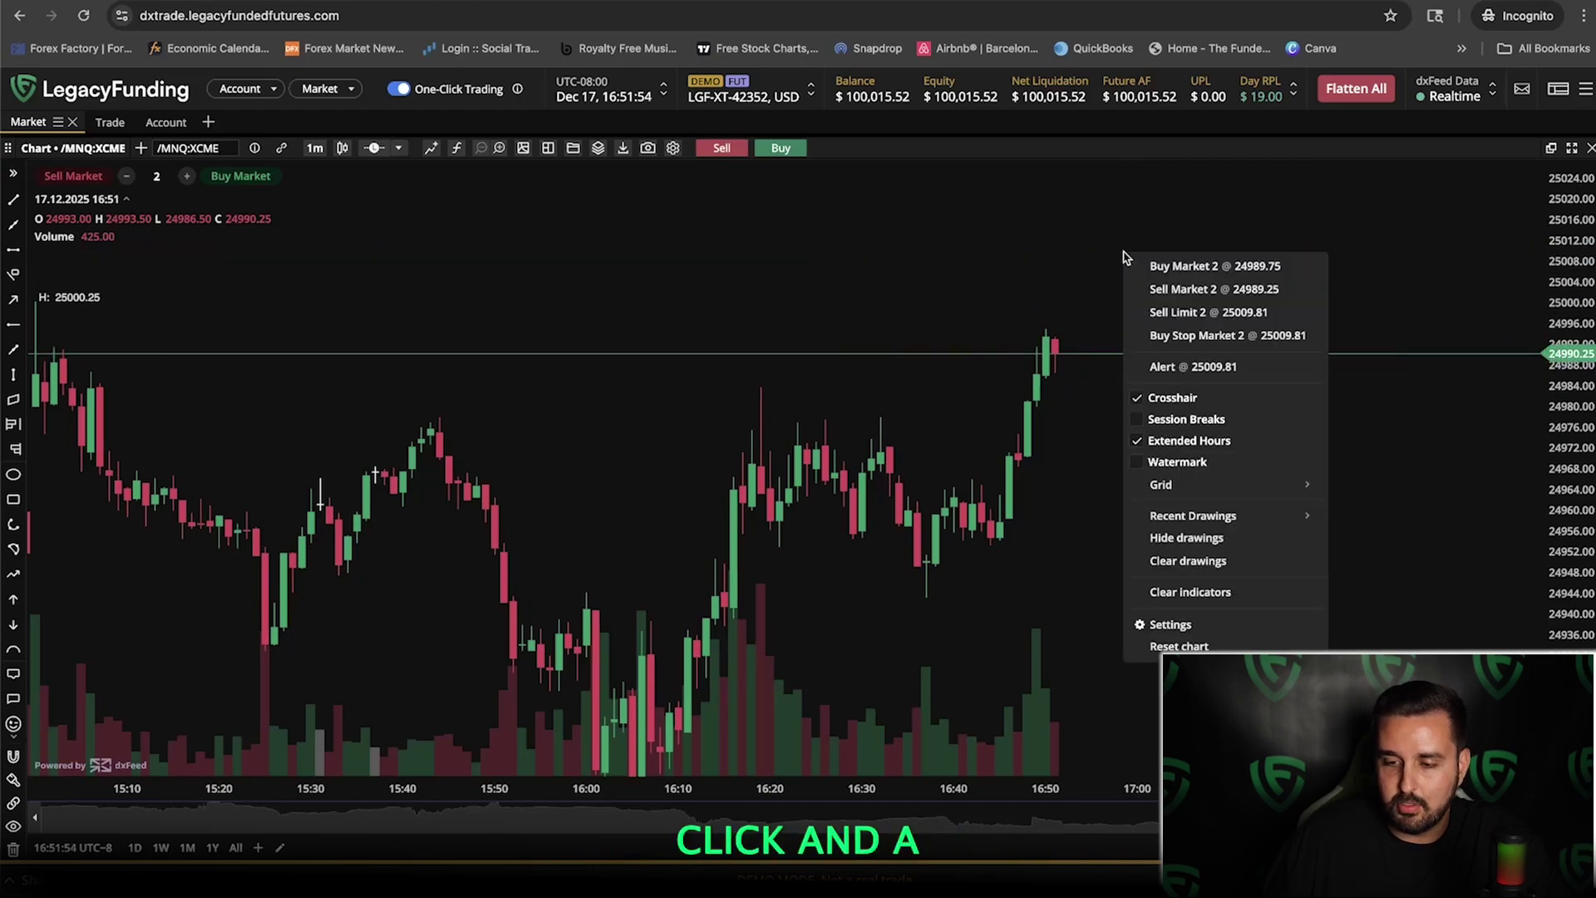
left_click(1211, 312)
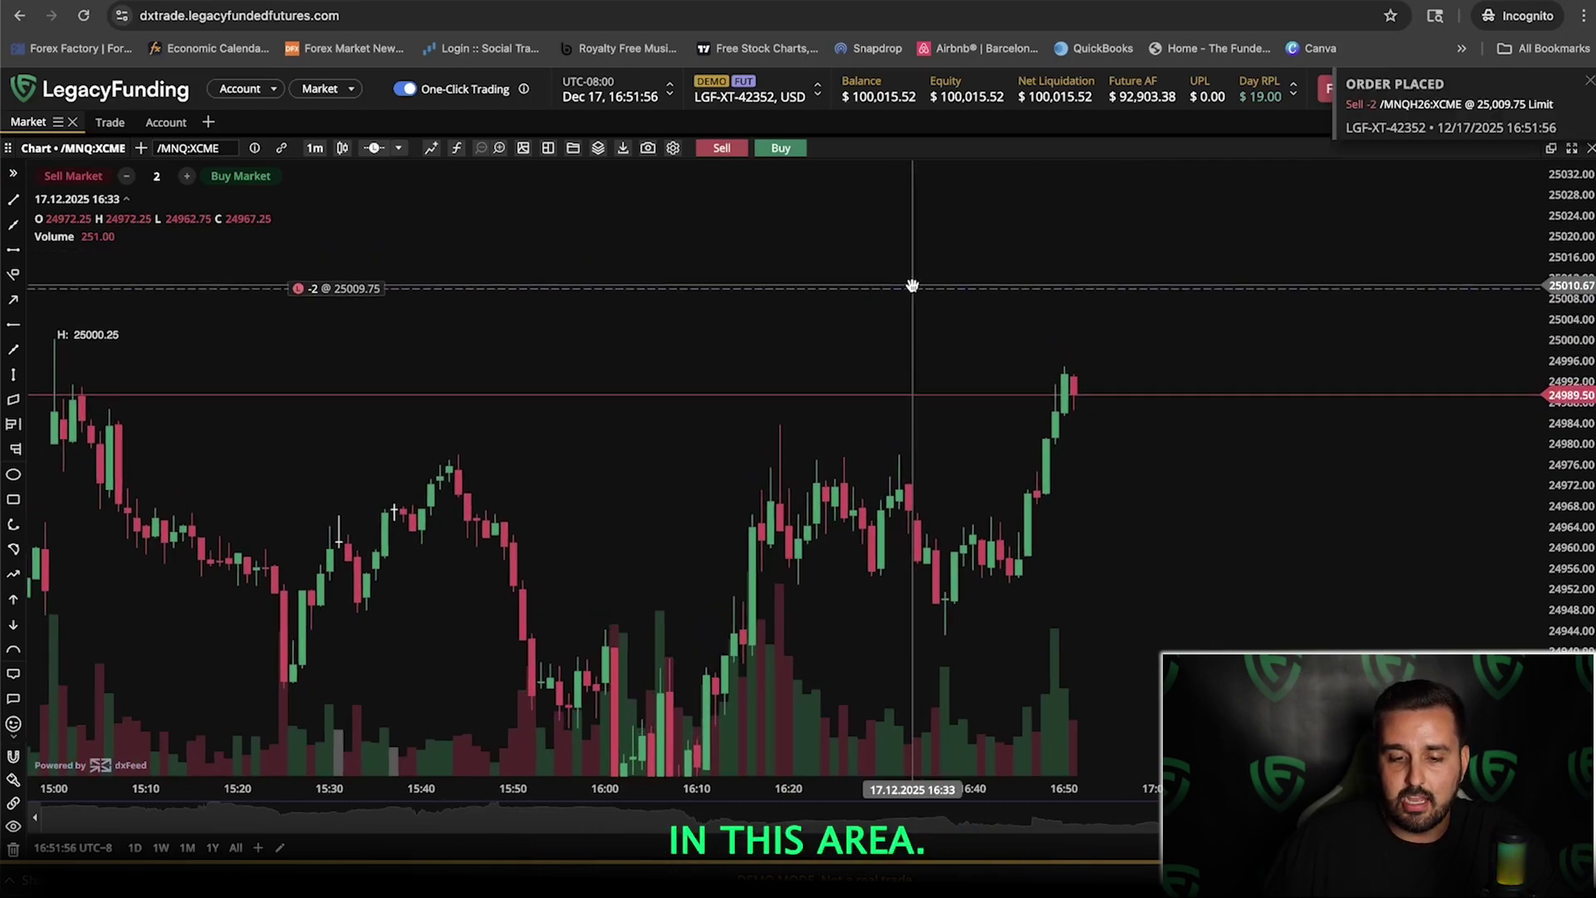
left_click_drag(179, 296, 281, 250)
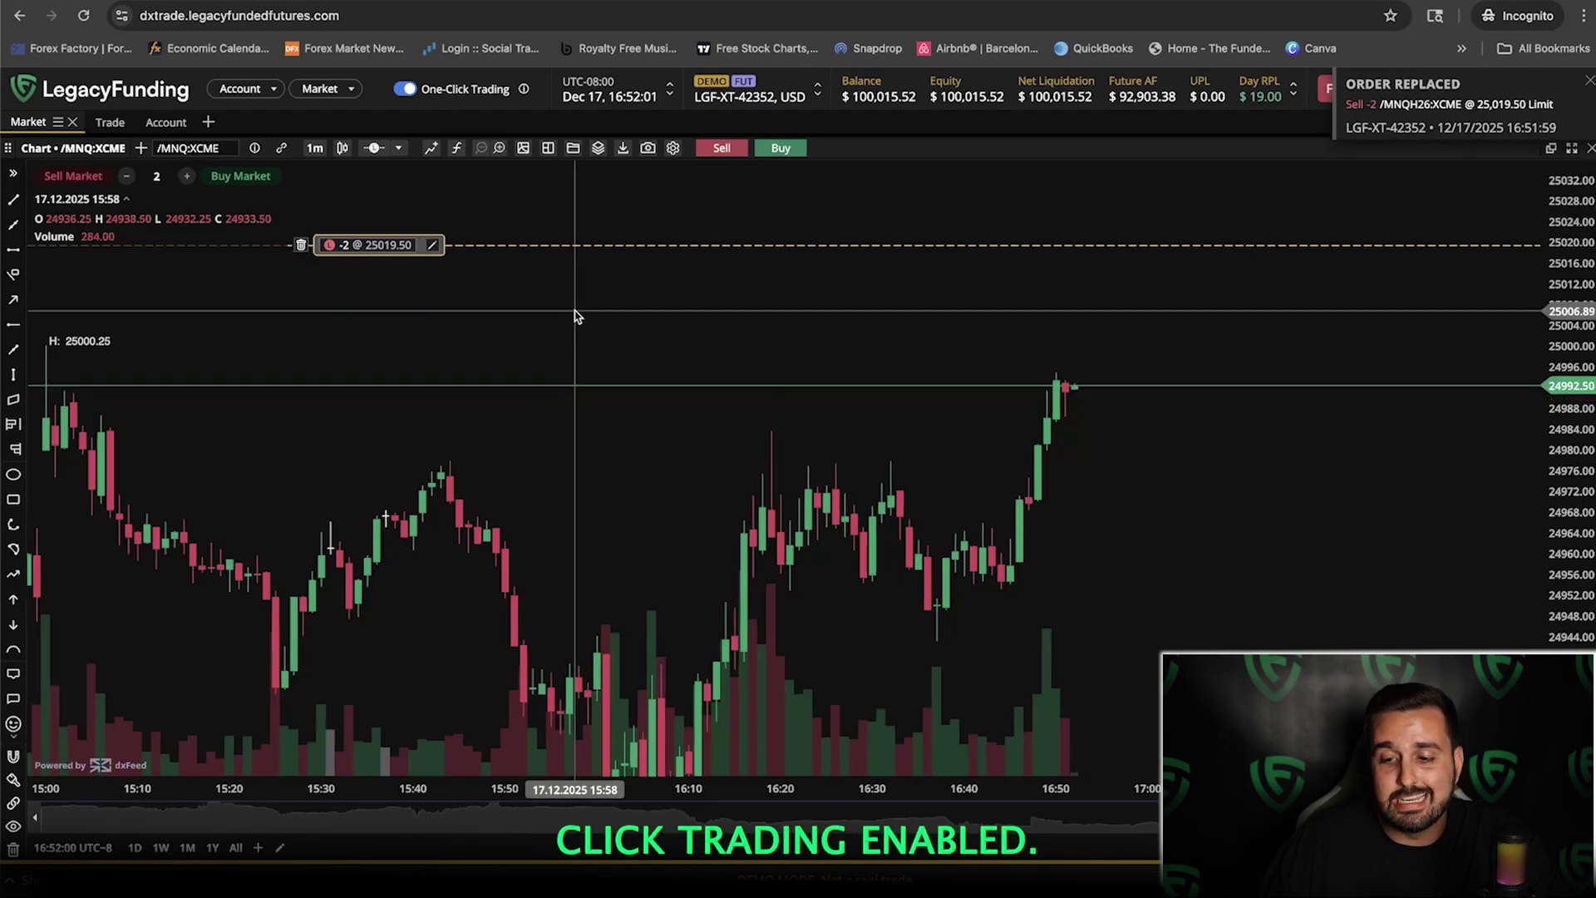
left_click_drag(833, 338, 837, 386)
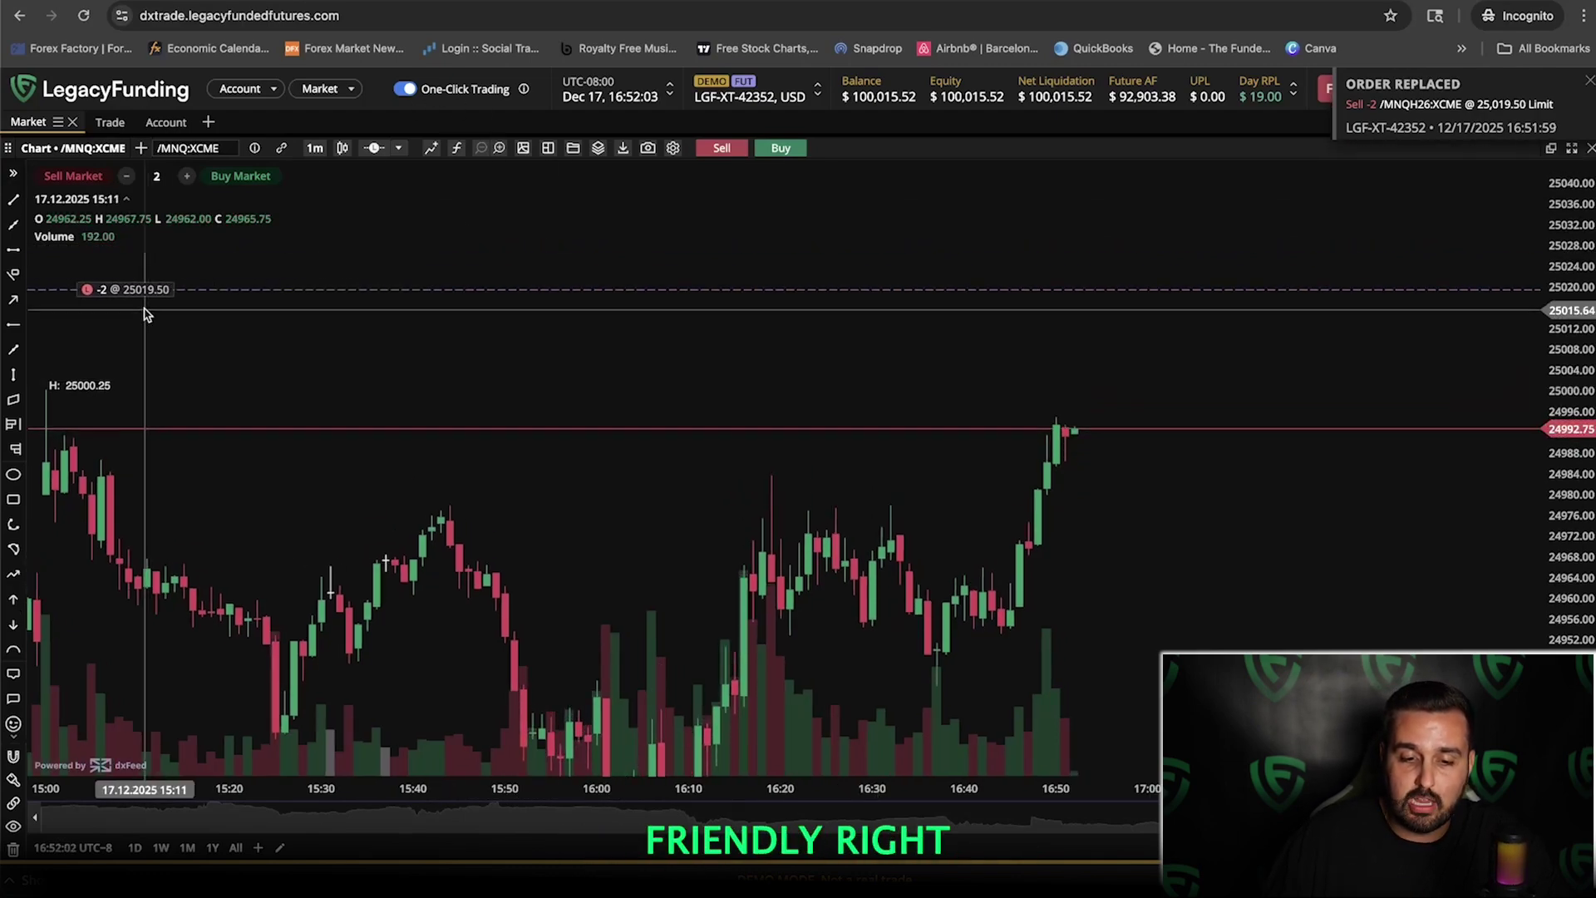
mouse_move(182, 292)
left_mouse_down()
mouse_move(195, 318)
mouse_move(217, 283)
mouse_move(196, 243)
mouse_move(179, 312)
left_mouse_up()
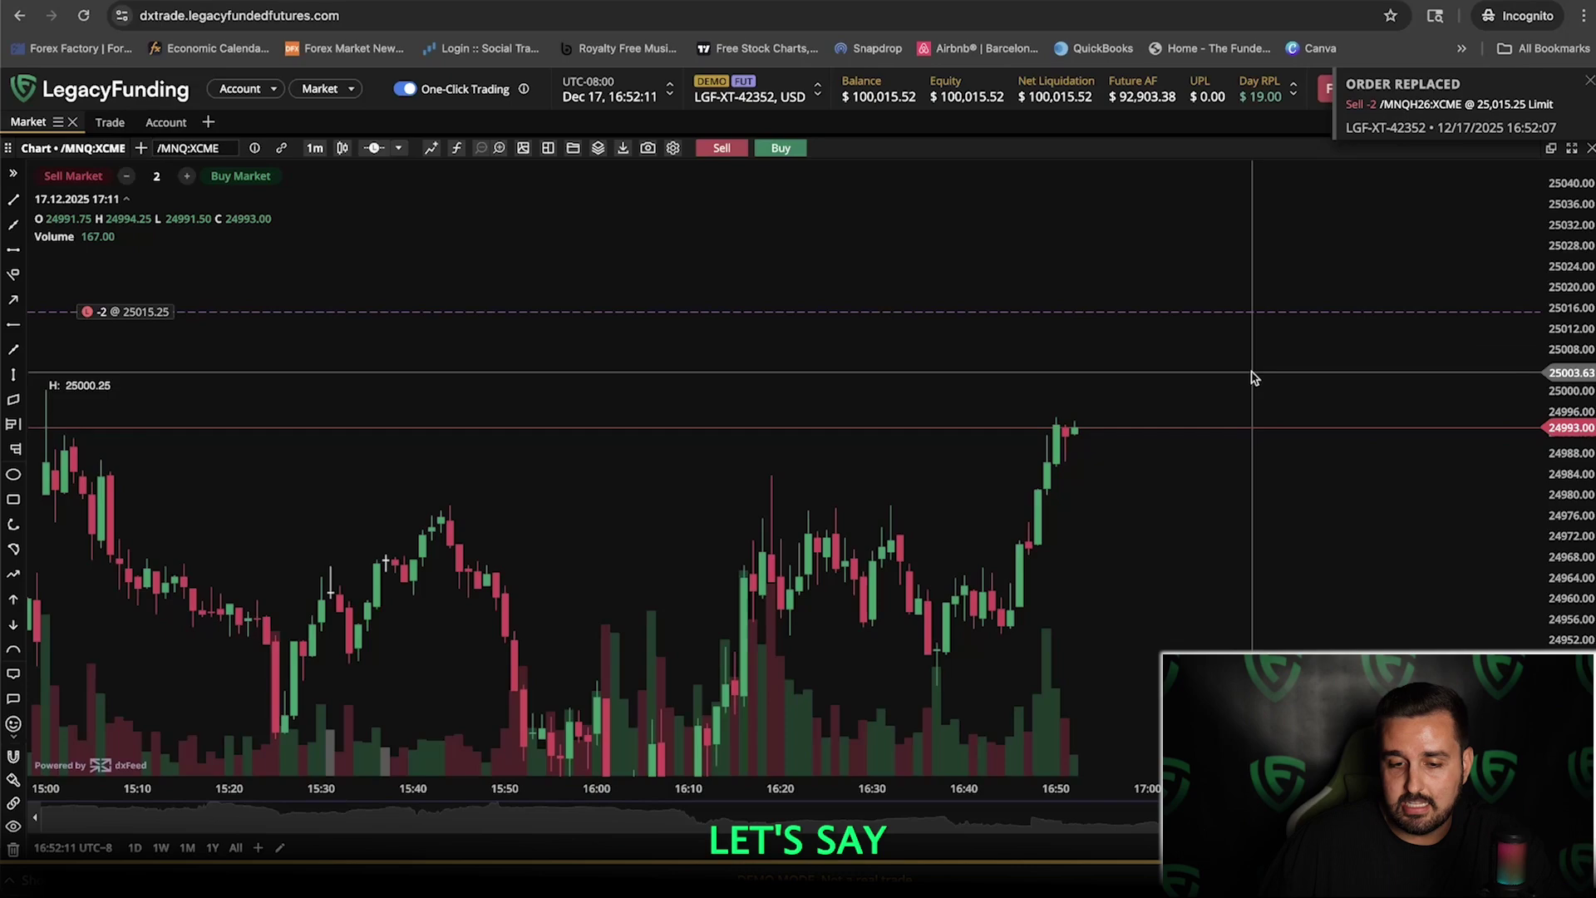
right_click(1240, 578)
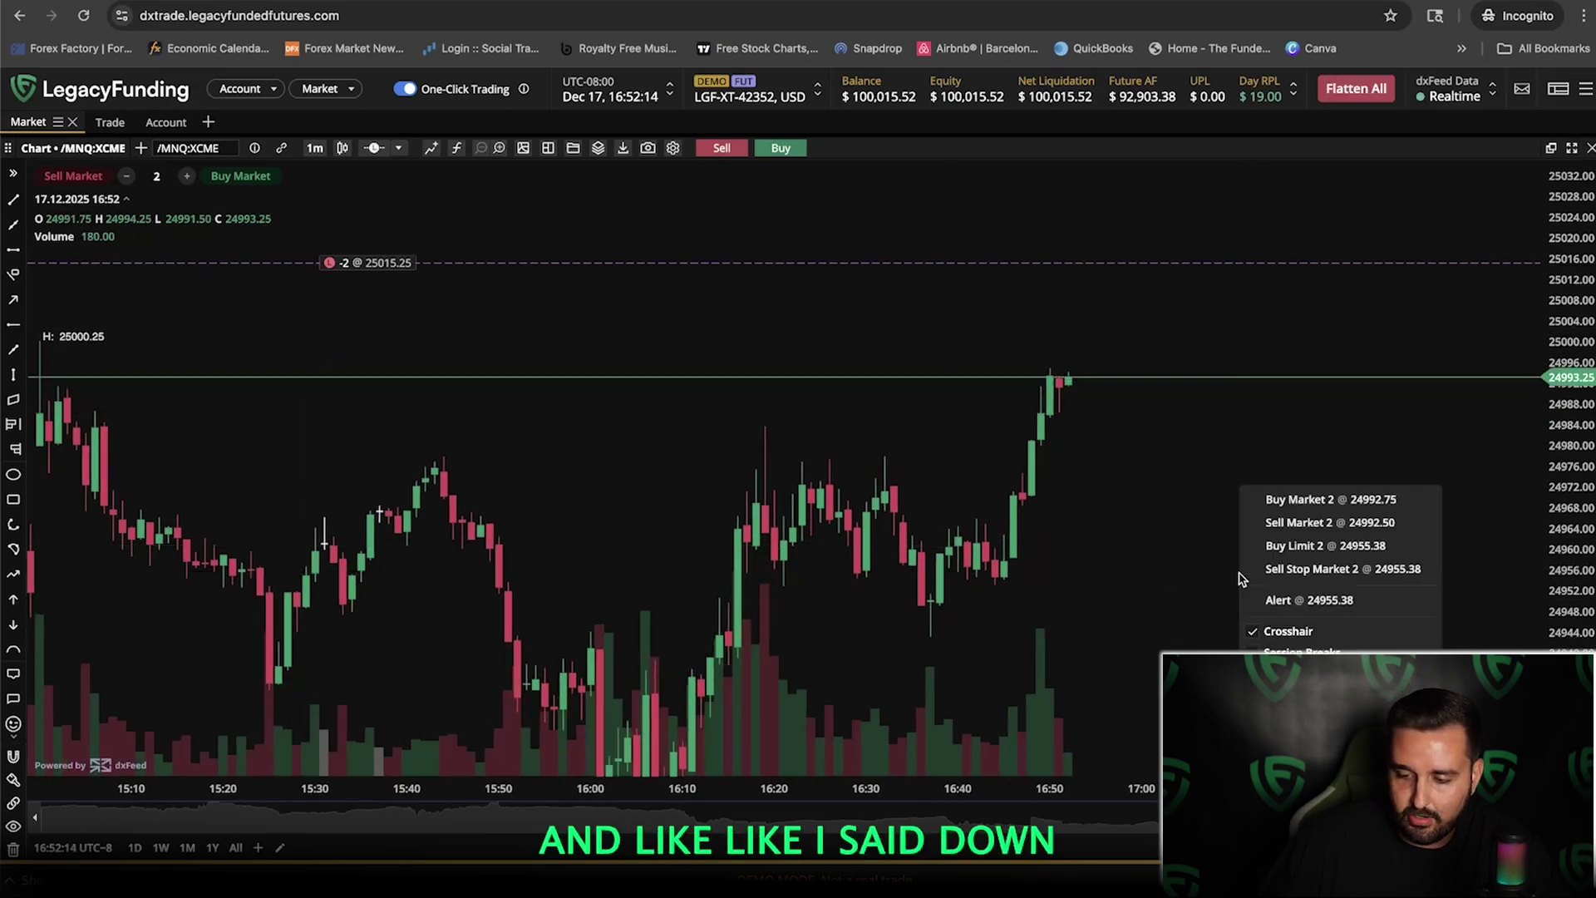
left_click(1318, 569)
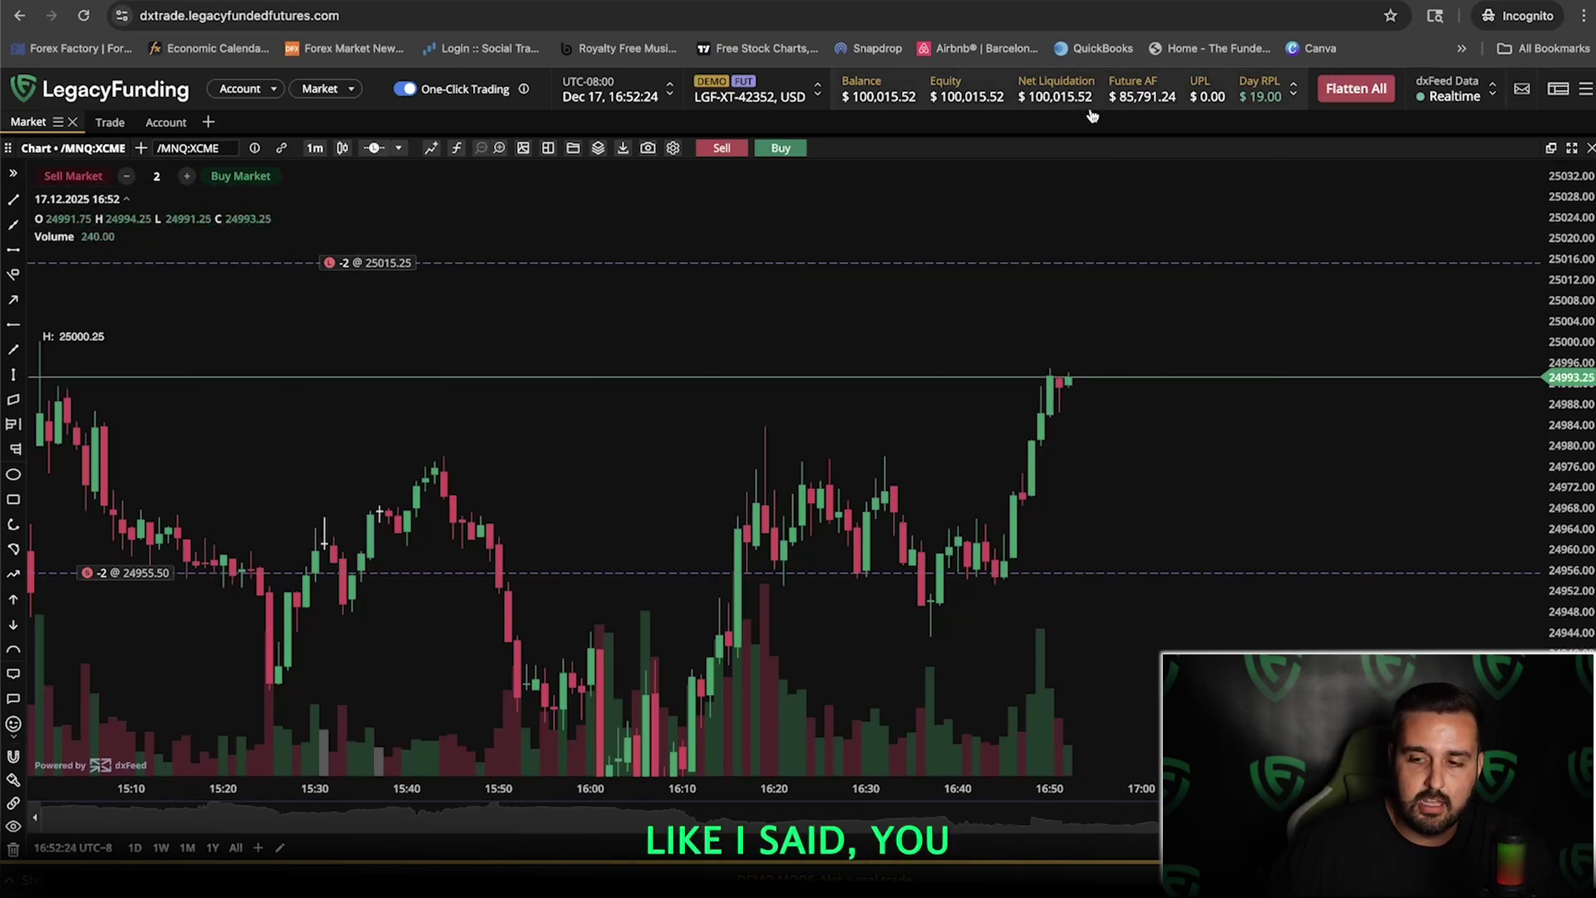
left_click(1356, 88)
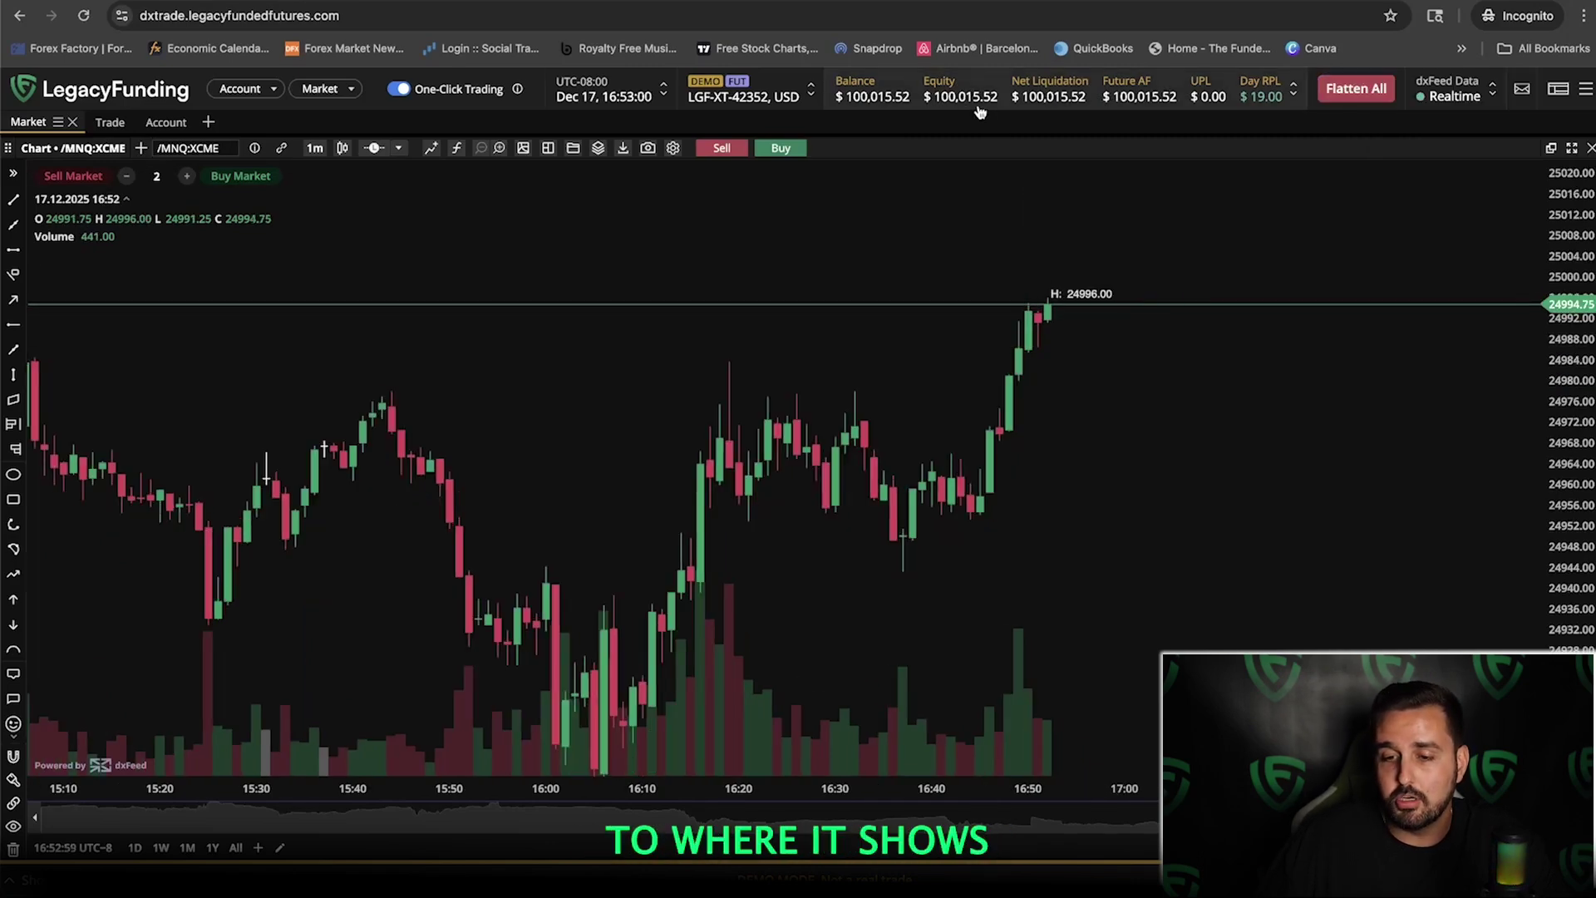
left_click(1072, 97)
In Header customization, move Max Drawdown into Current Metrics and apply
left_click(886, 306)
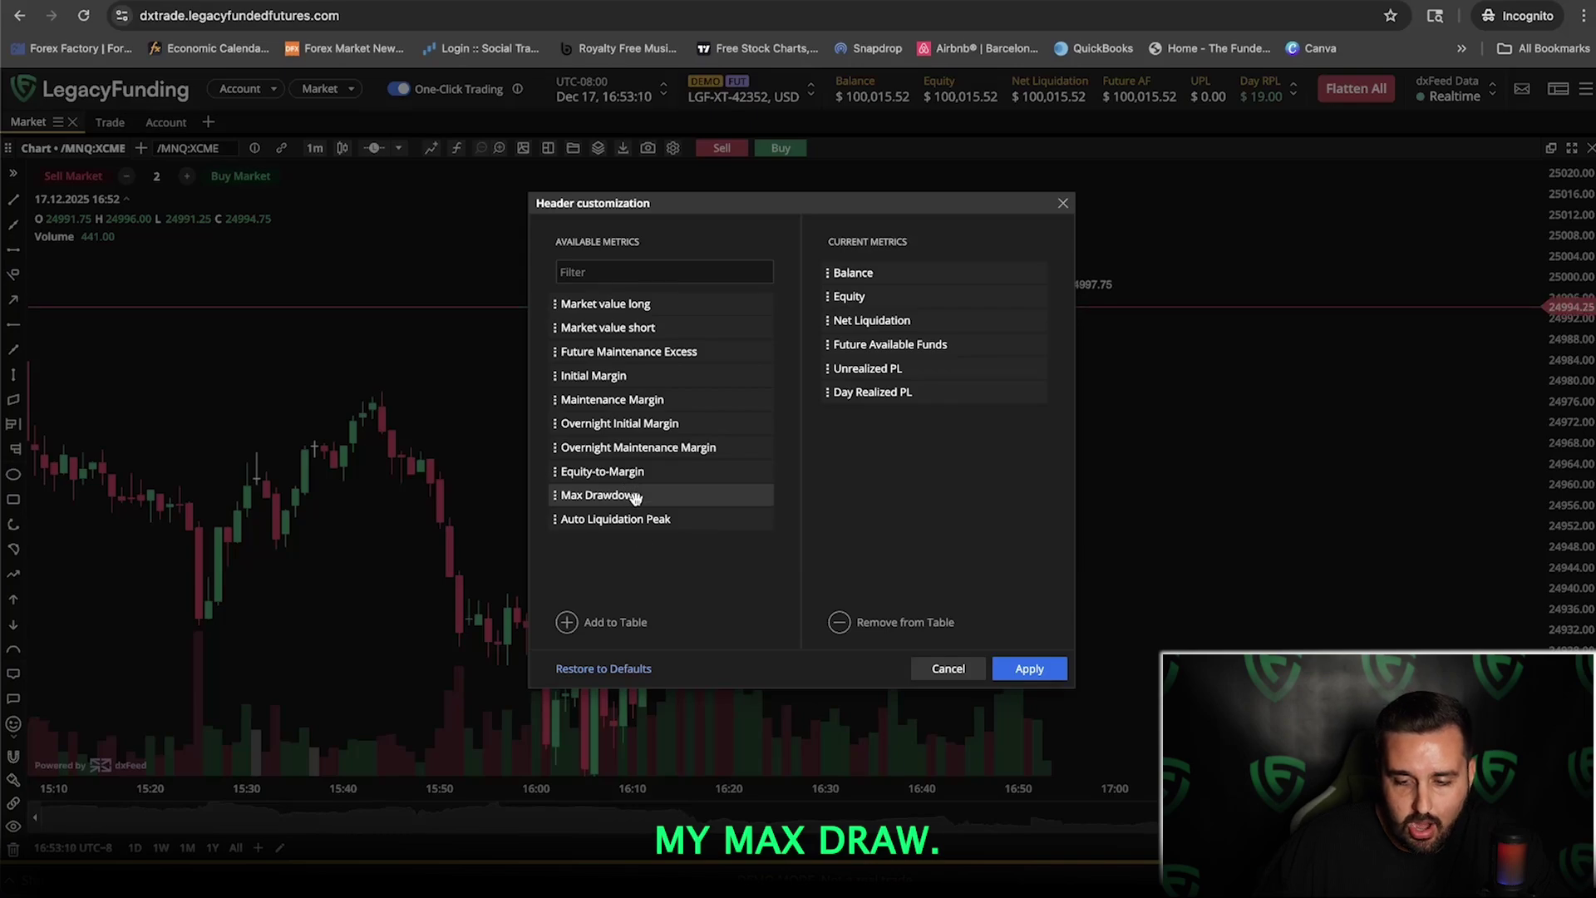
left_click_drag(635, 497, 937, 434)
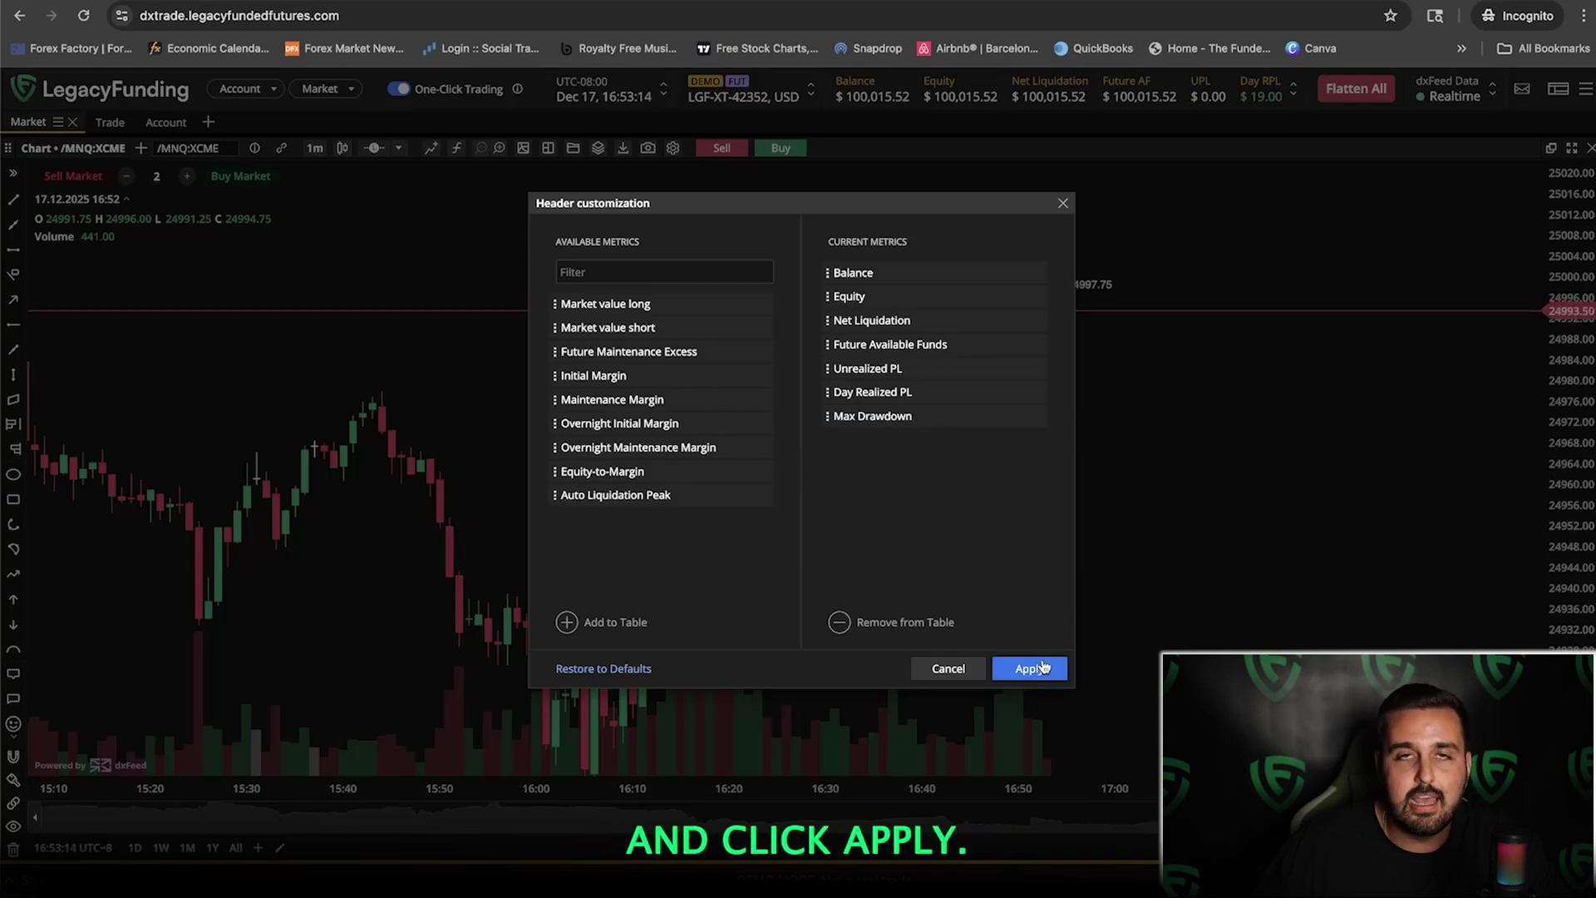
left_click(1063, 204)
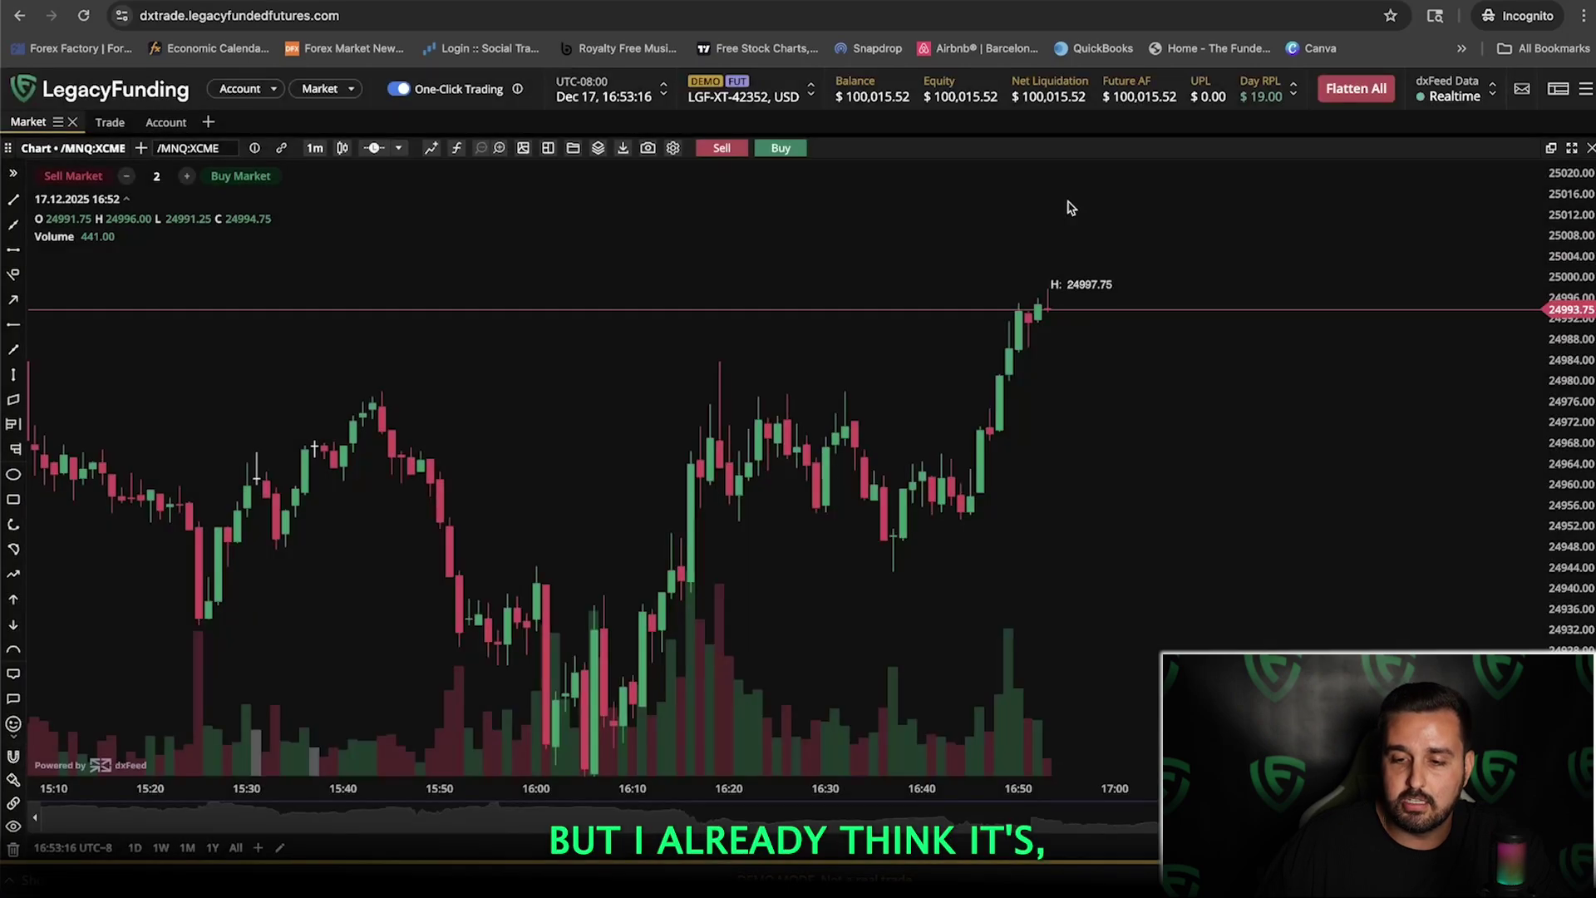